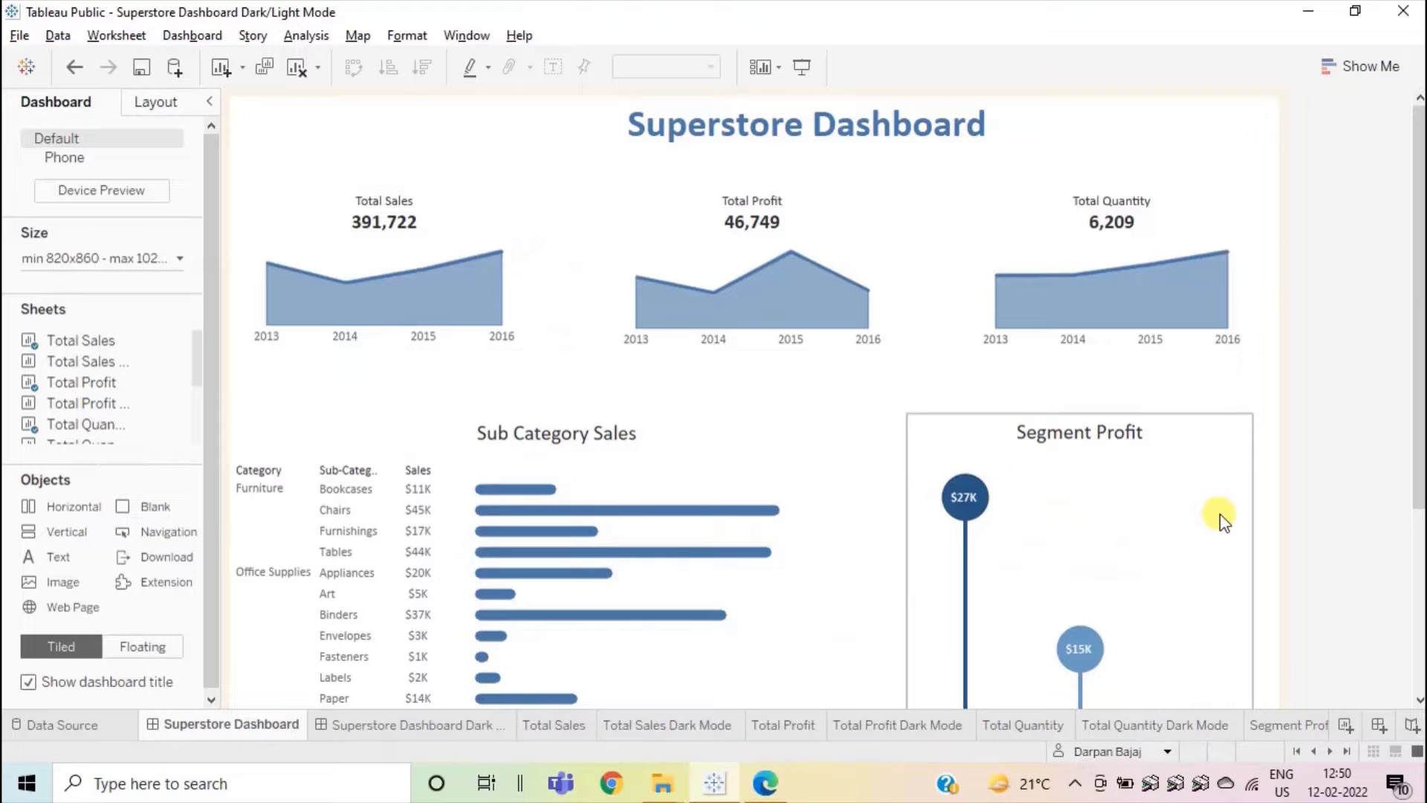
Compare the light and dark versions of the Superstore Dashboard and of the Total Sales sheet.
mouse_move(457, 504)
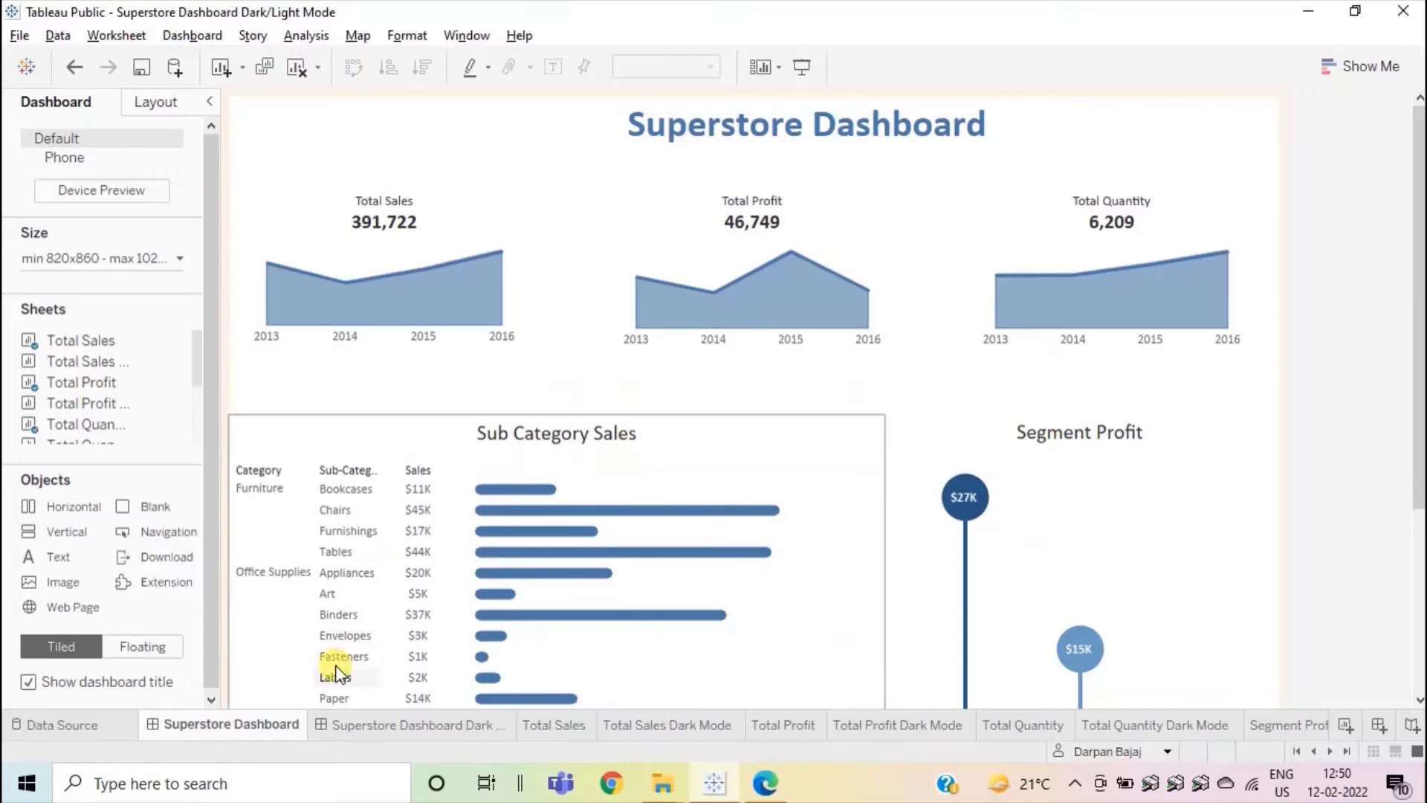
click(351, 725)
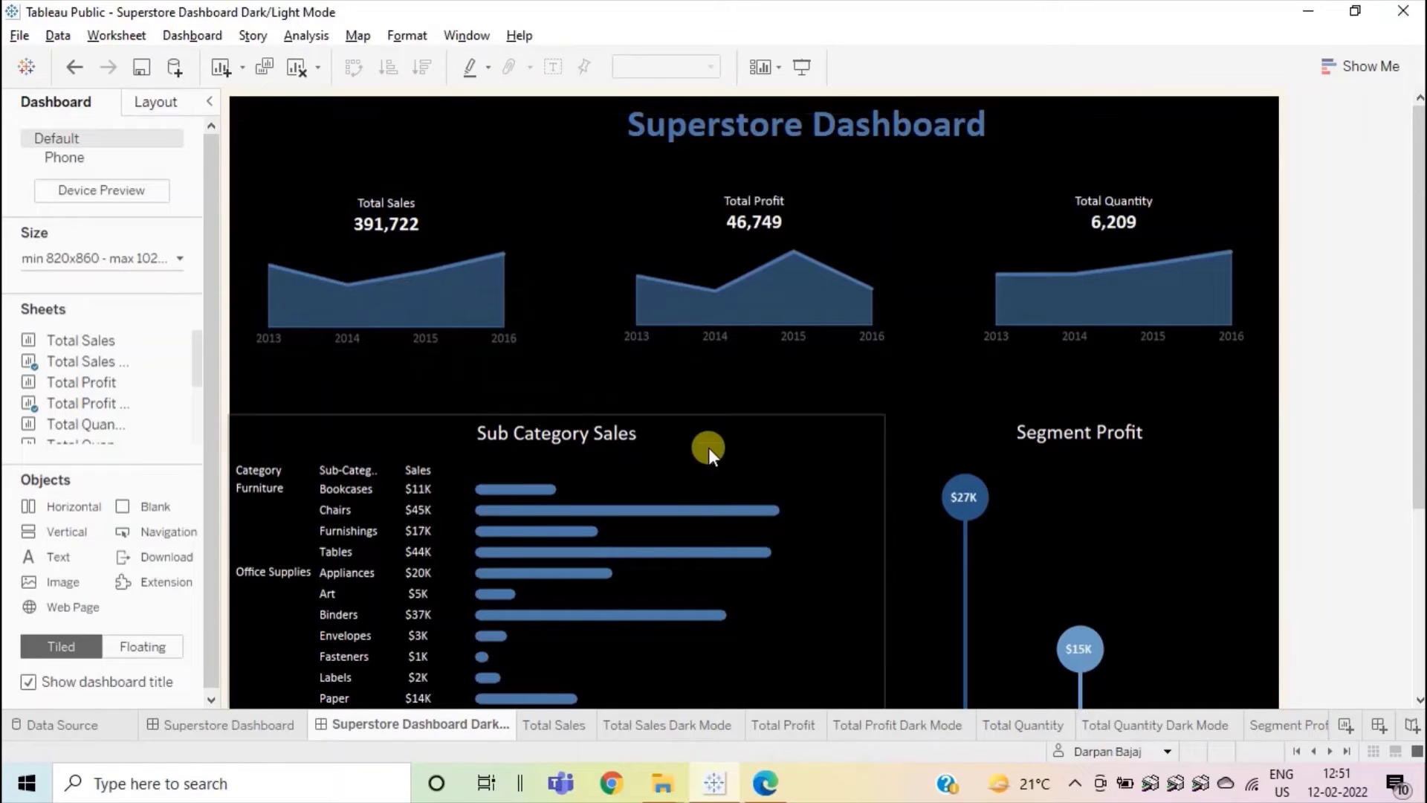
click(553, 723)
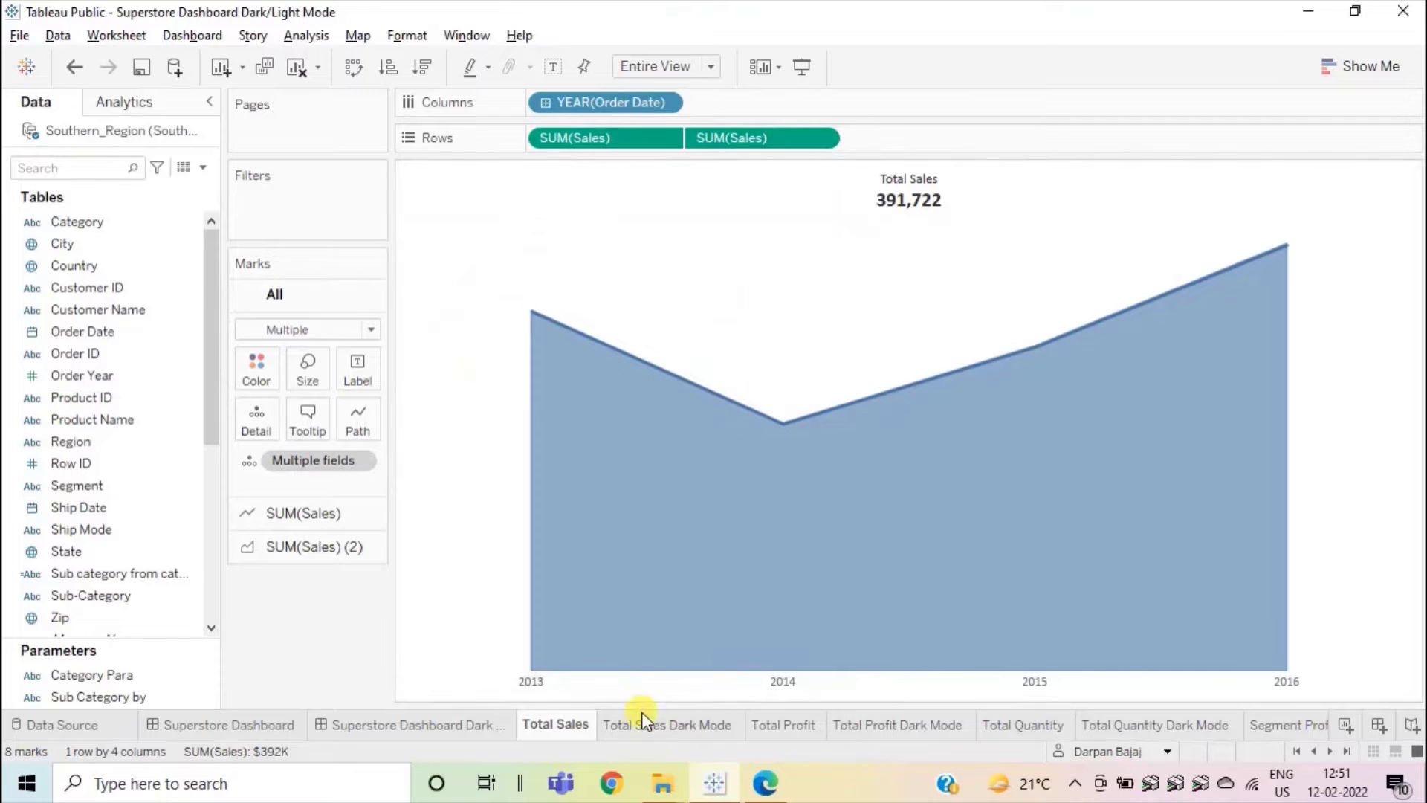
click(626, 725)
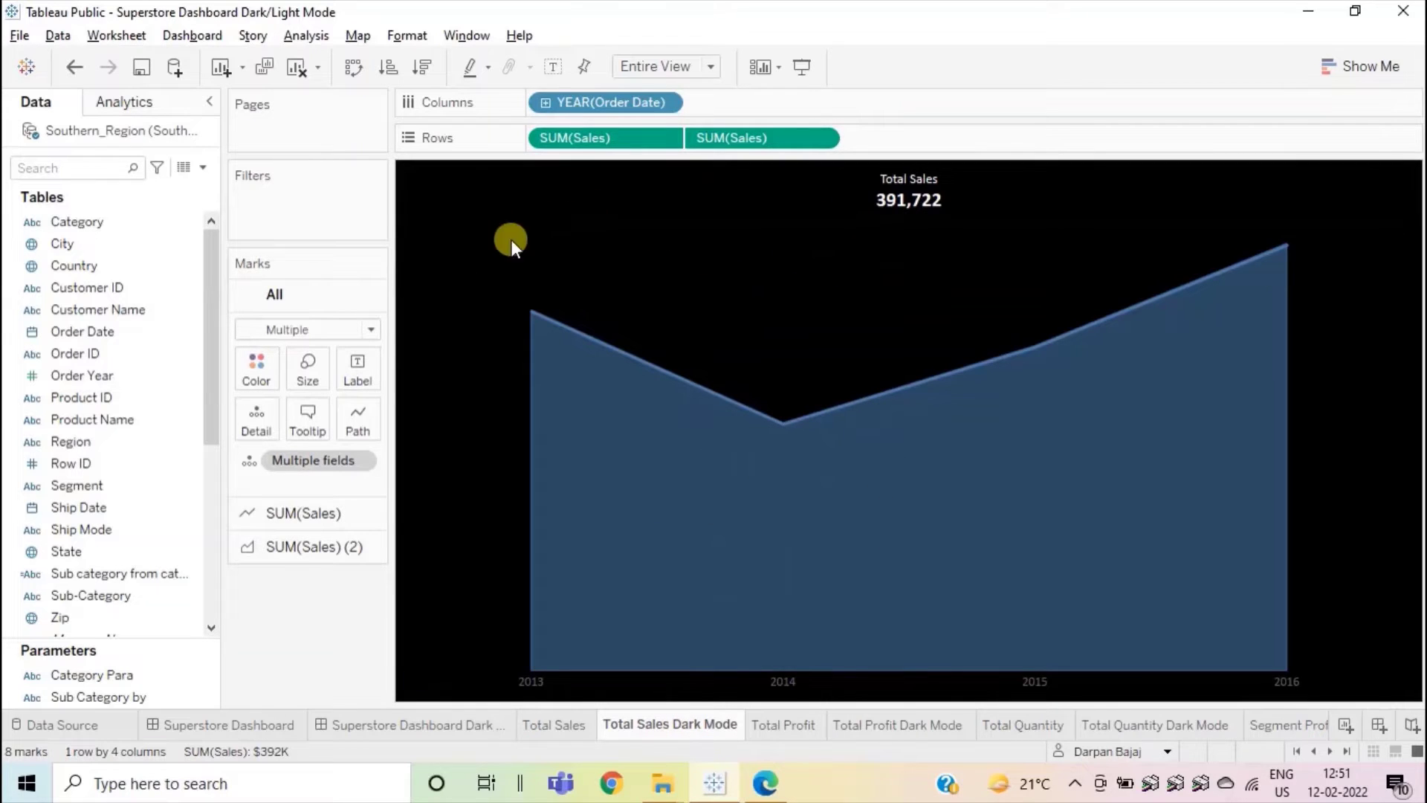
click(908, 202)
click(254, 725)
mouse_move(942, 535)
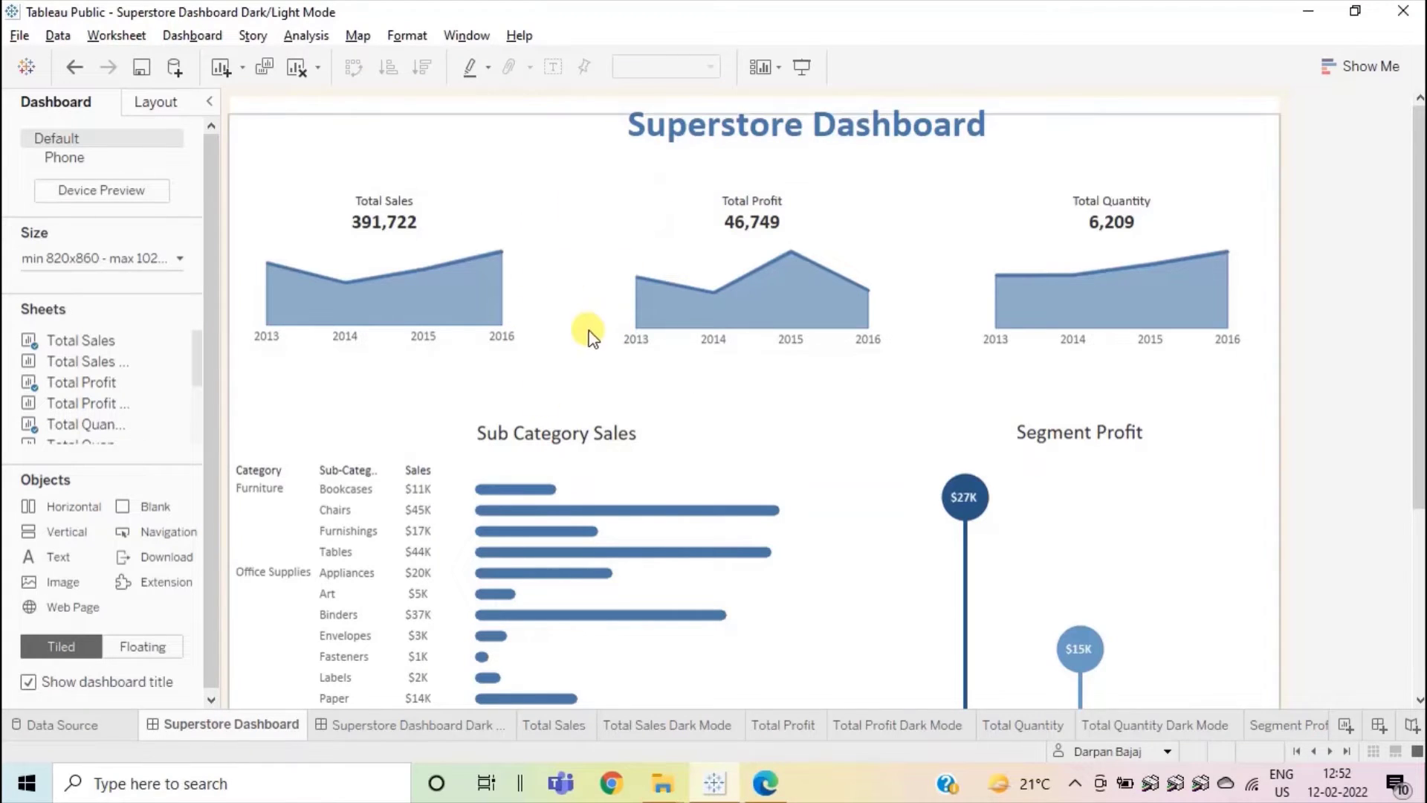
click(399, 724)
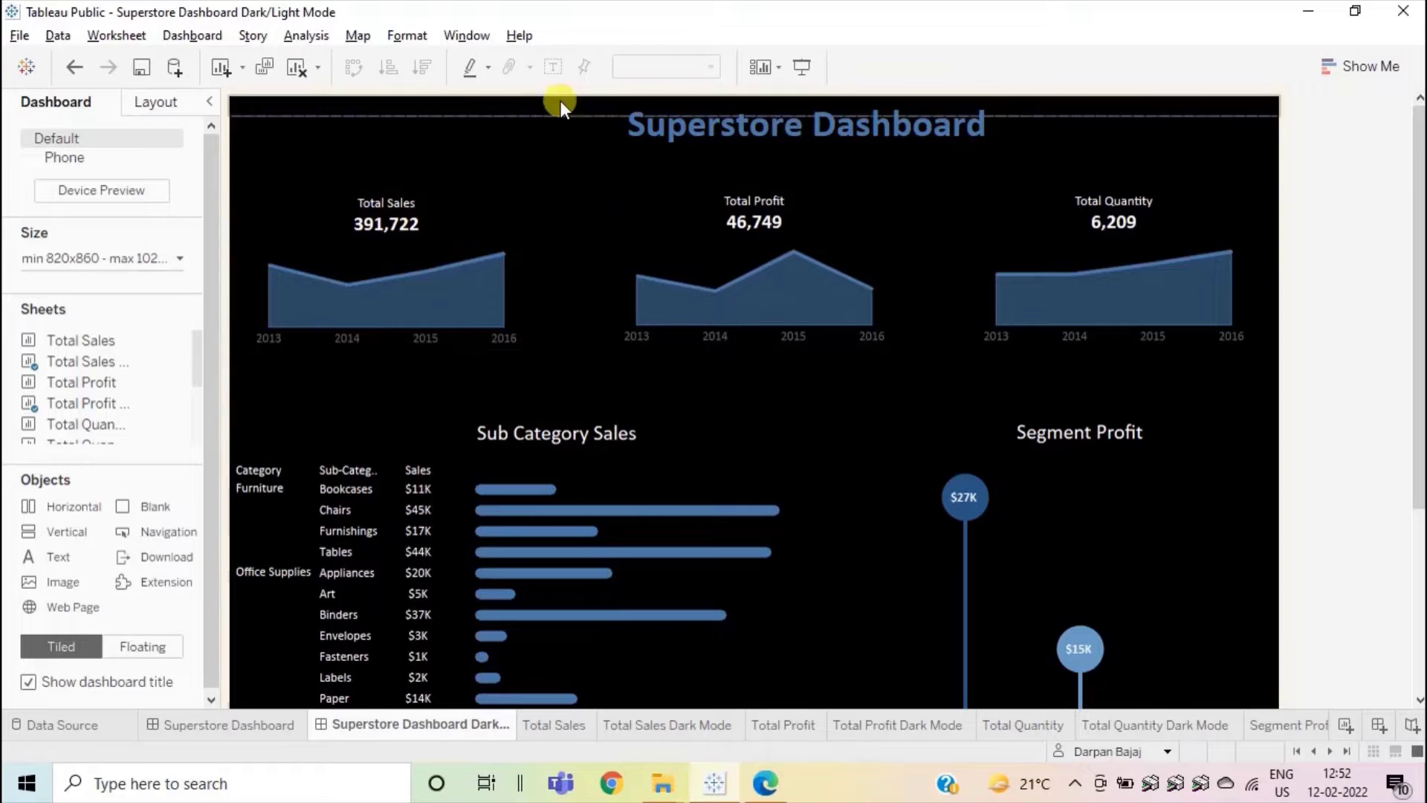
mouse_move(663, 563)
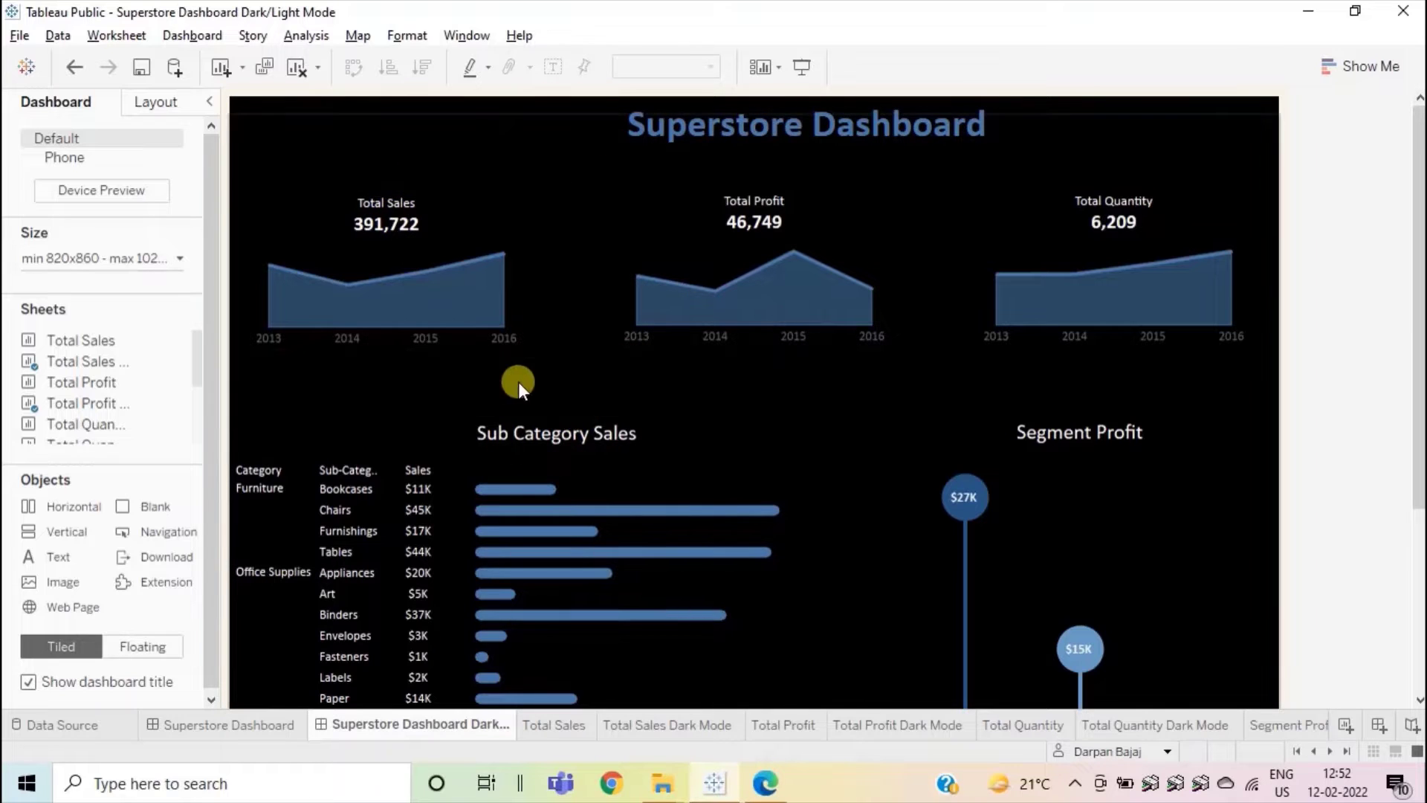
Add a floating Navigation object to the upper-right corner of the light Superstore Dashboard, beside the title.
click(263, 723)
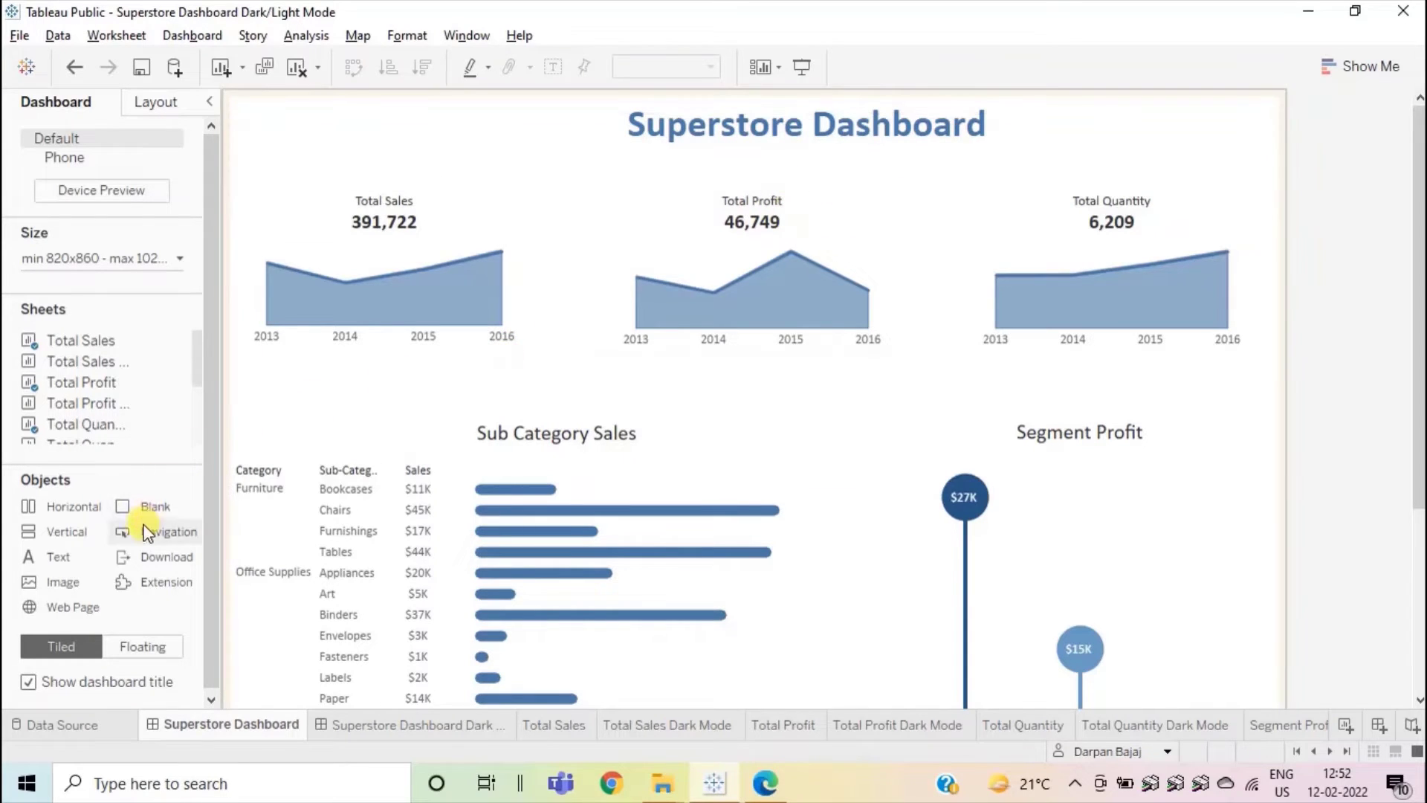
click(142, 646)
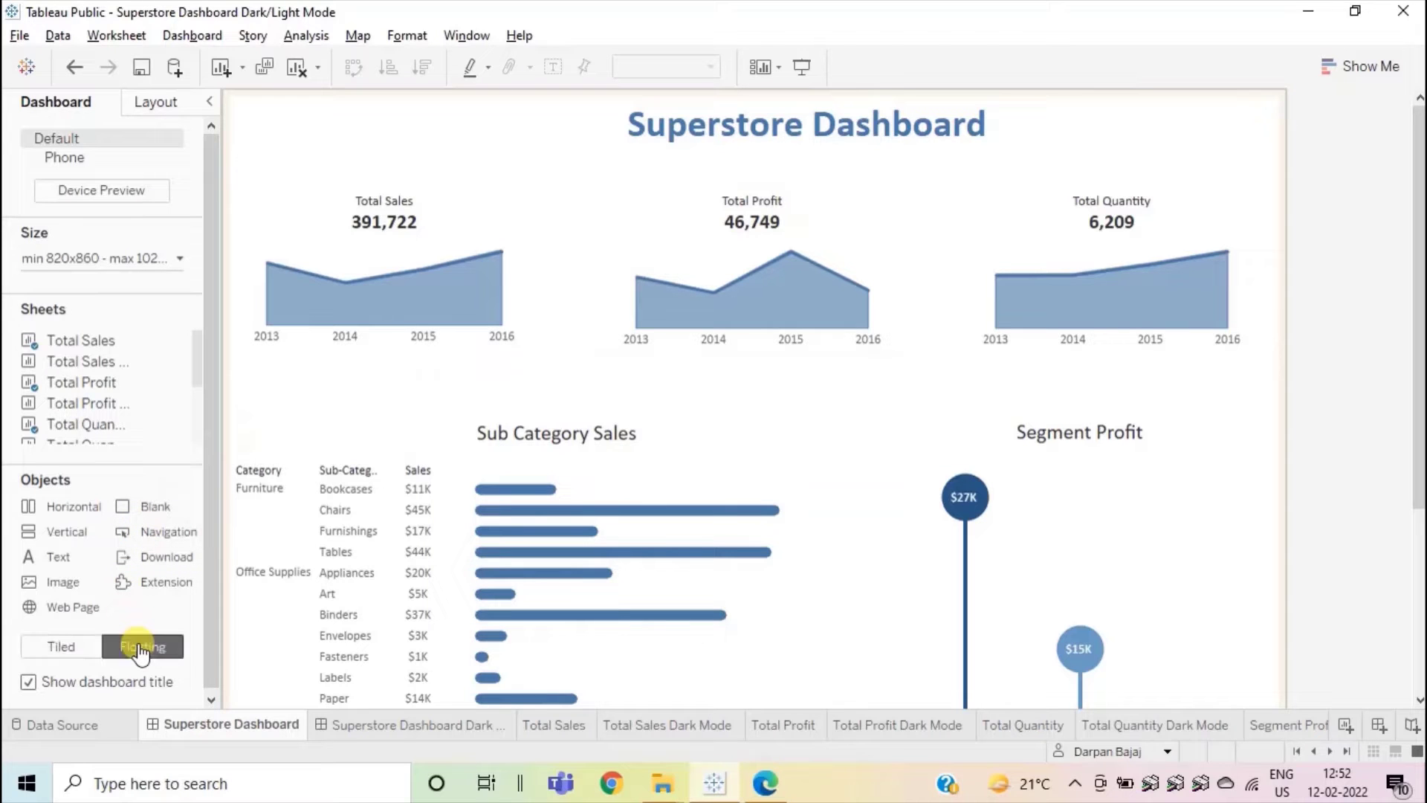
drag(156, 541, 1166, 107)
click(1164, 138)
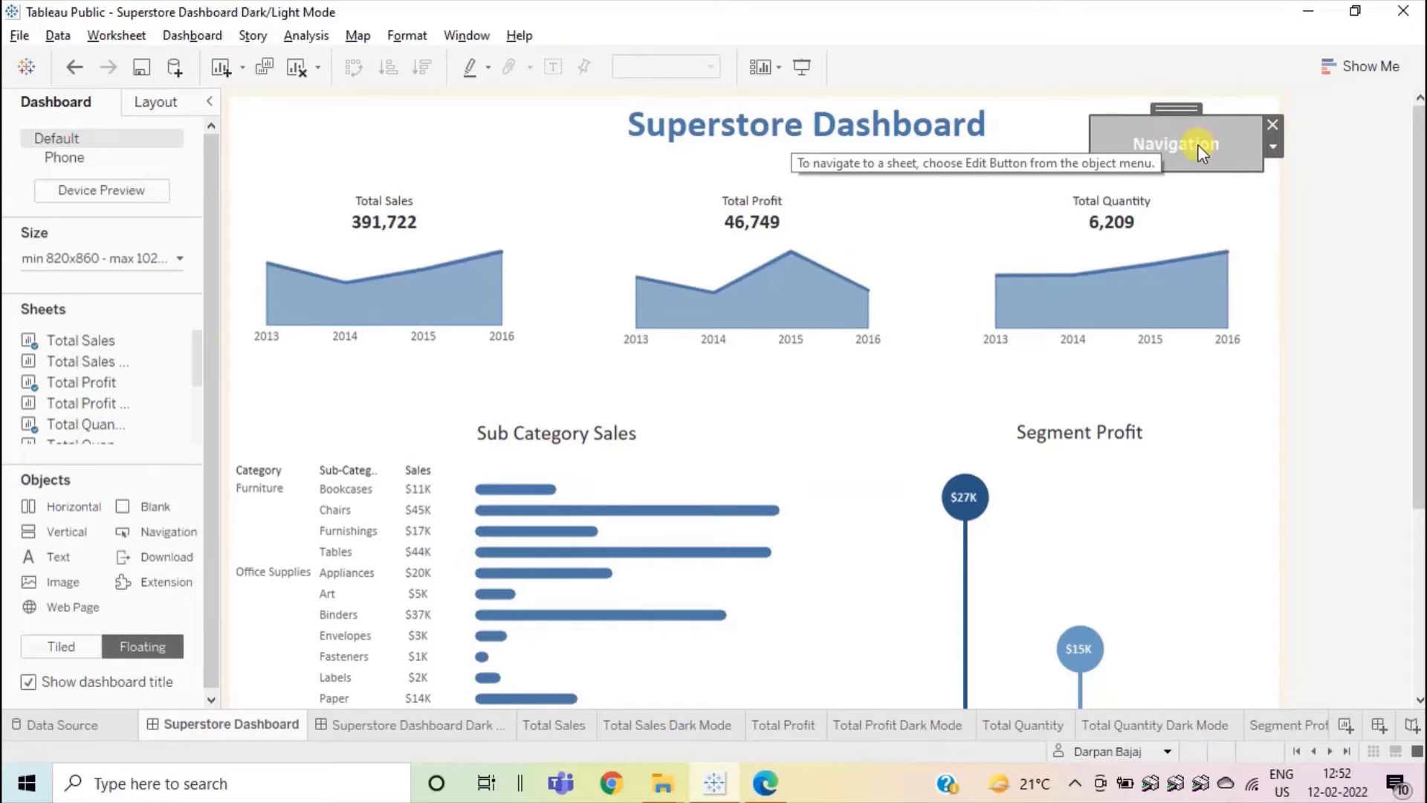
Make the navigation object an Image Button using Dark Mode Off.jpg from the Images folder inside Dark Light Mode.
double_click(1159, 151)
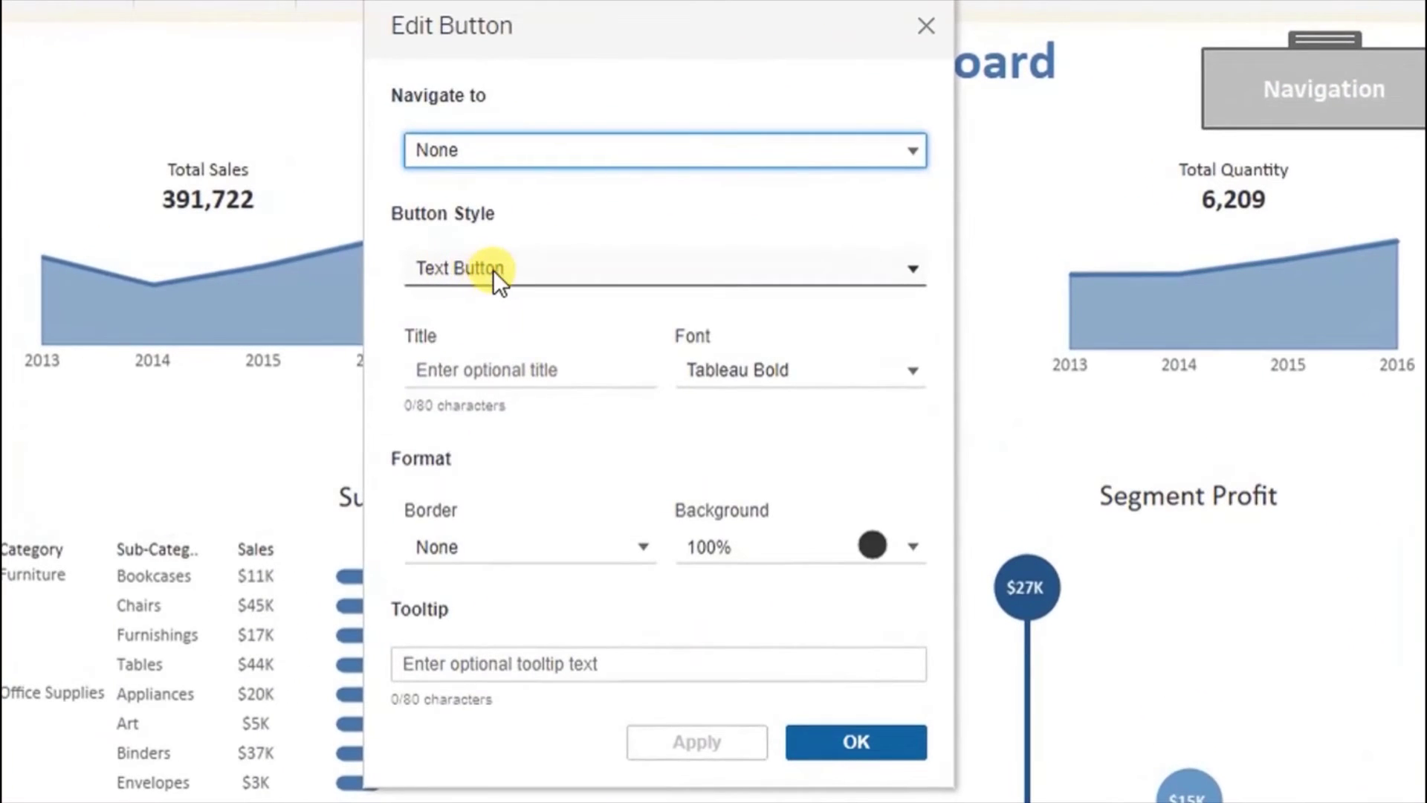
click(493, 270)
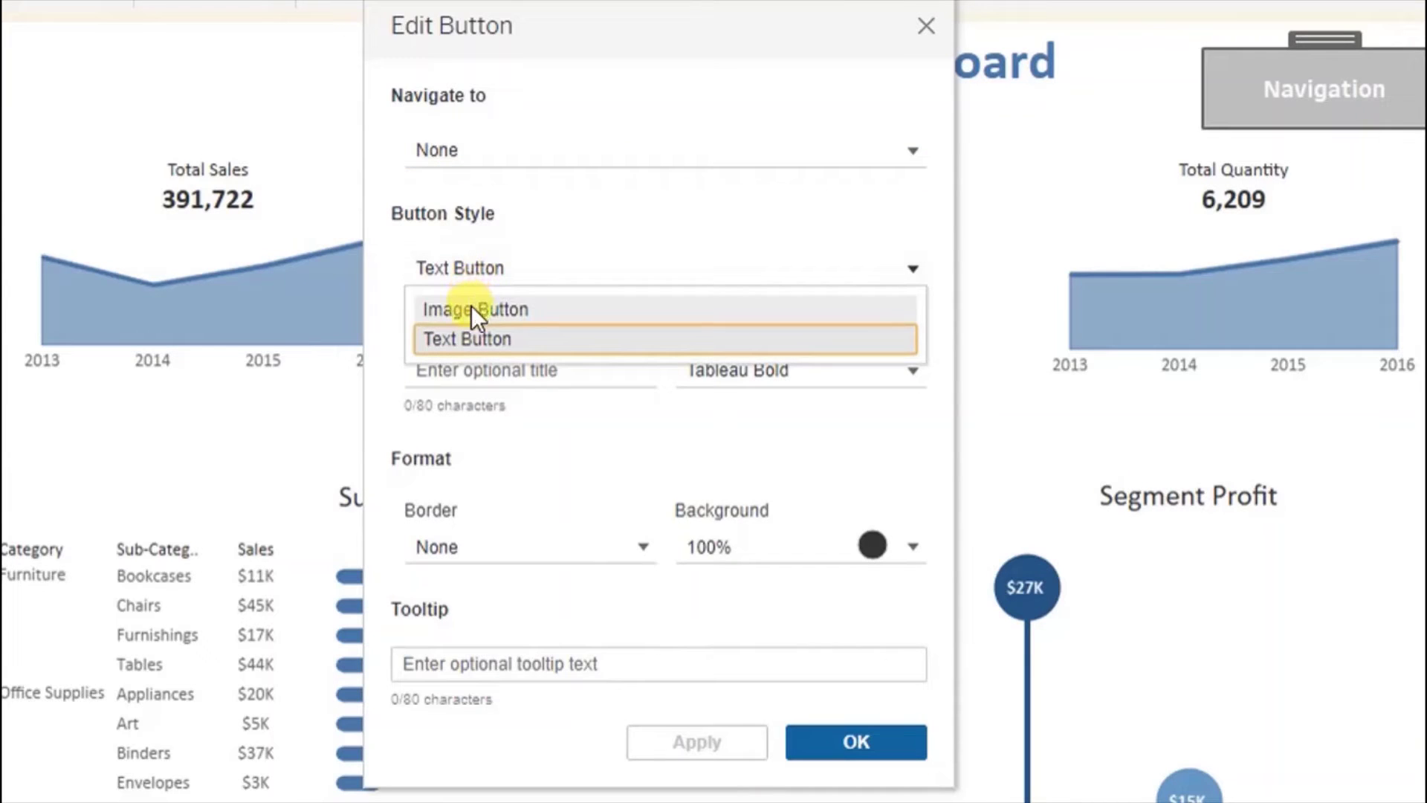
click(471, 307)
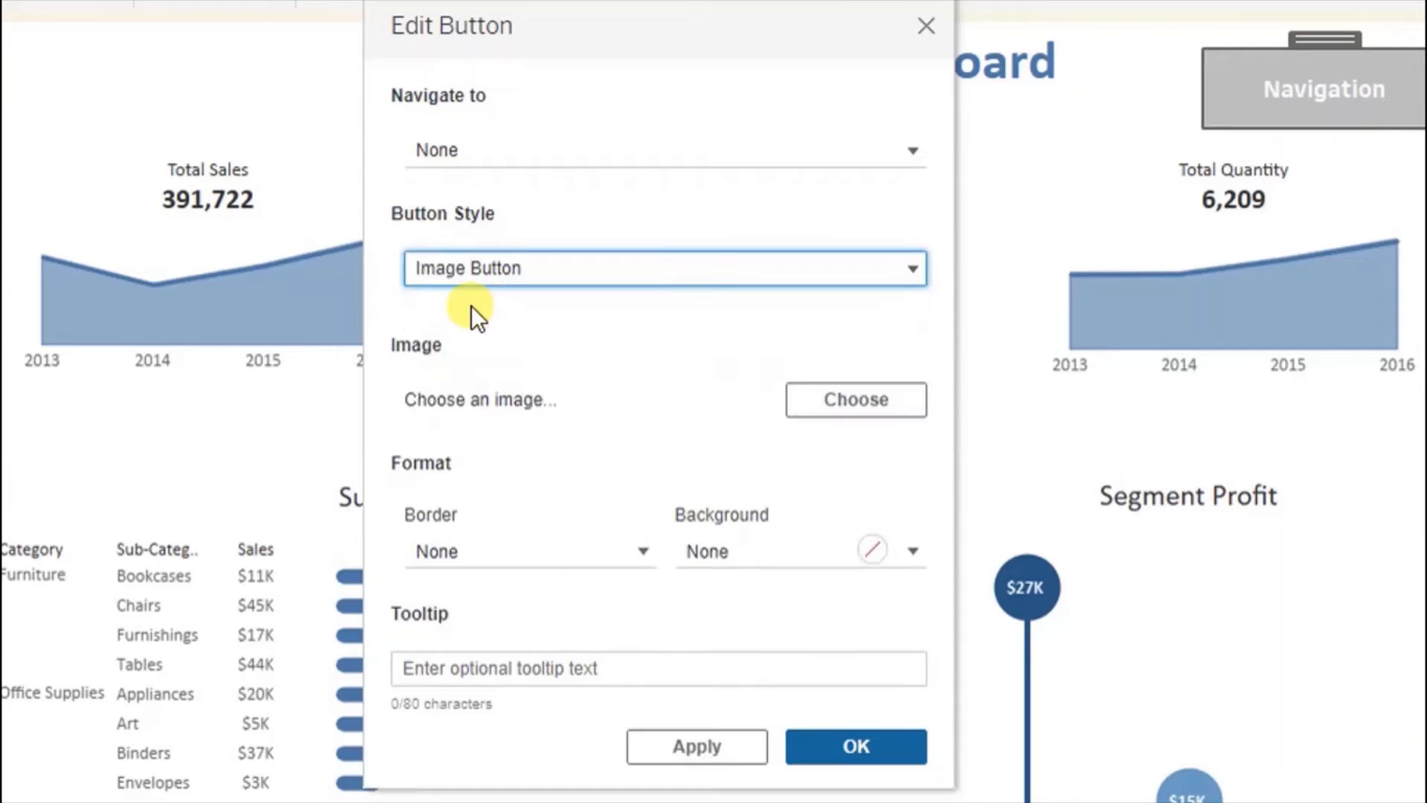
click(868, 406)
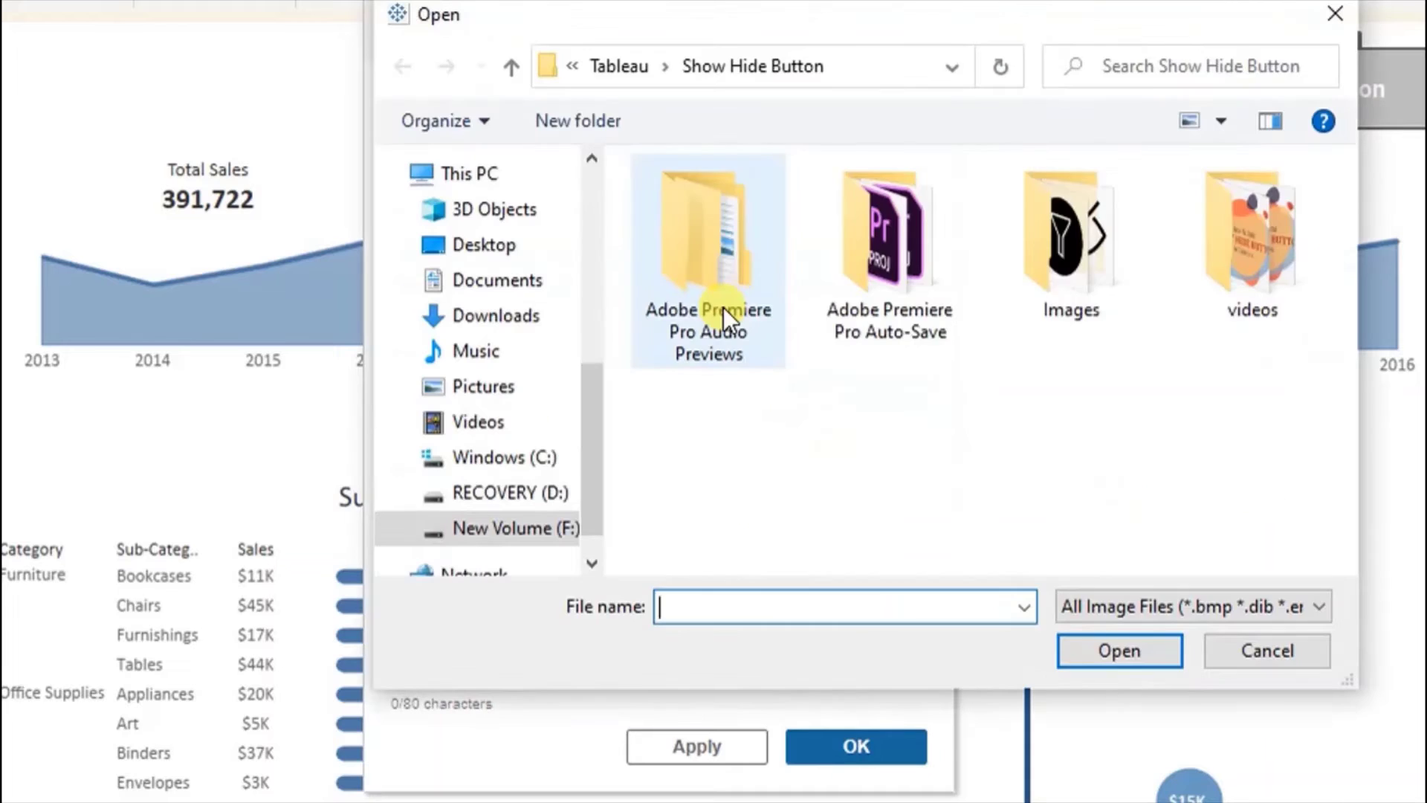
key(alt+Up)
click(729, 267)
double_click(731, 266)
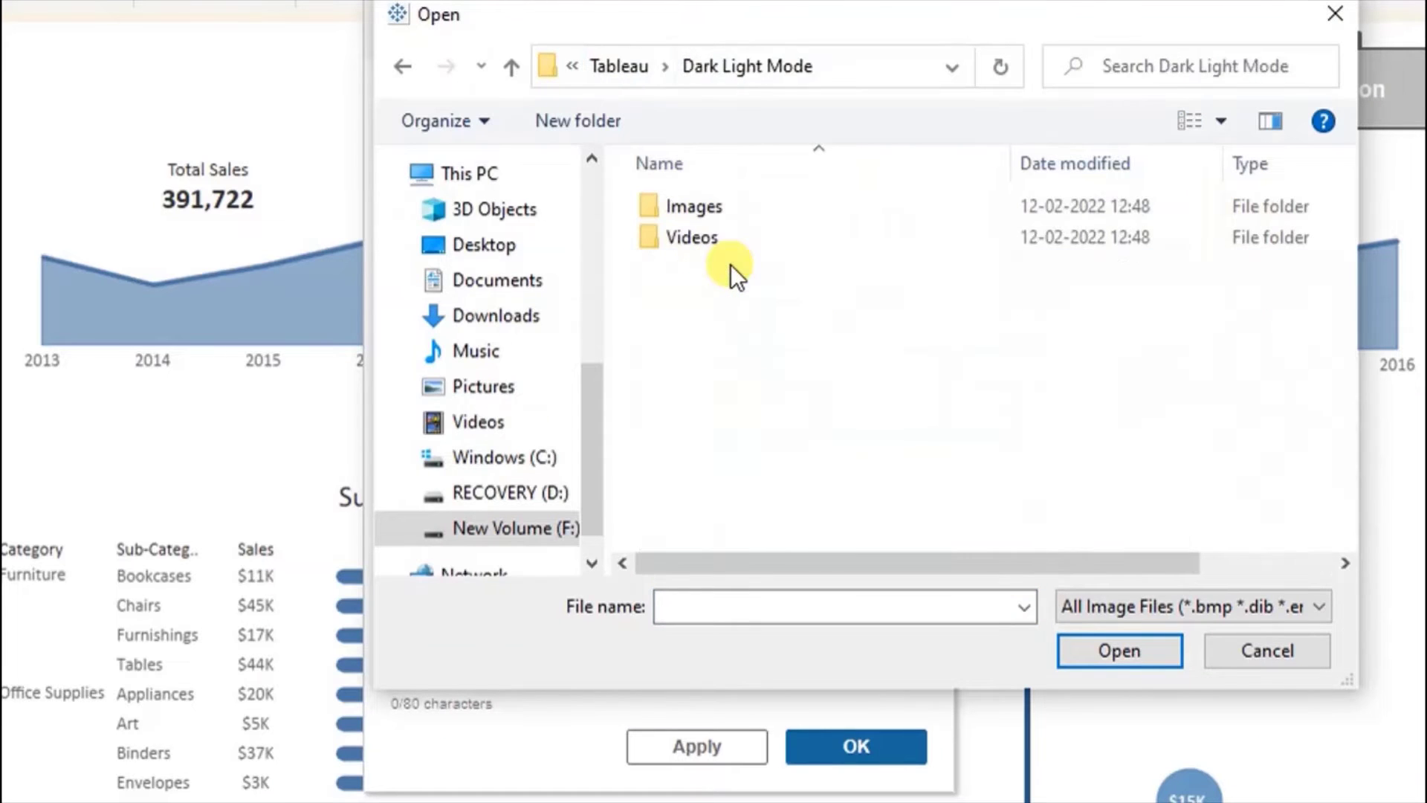
double_click(699, 215)
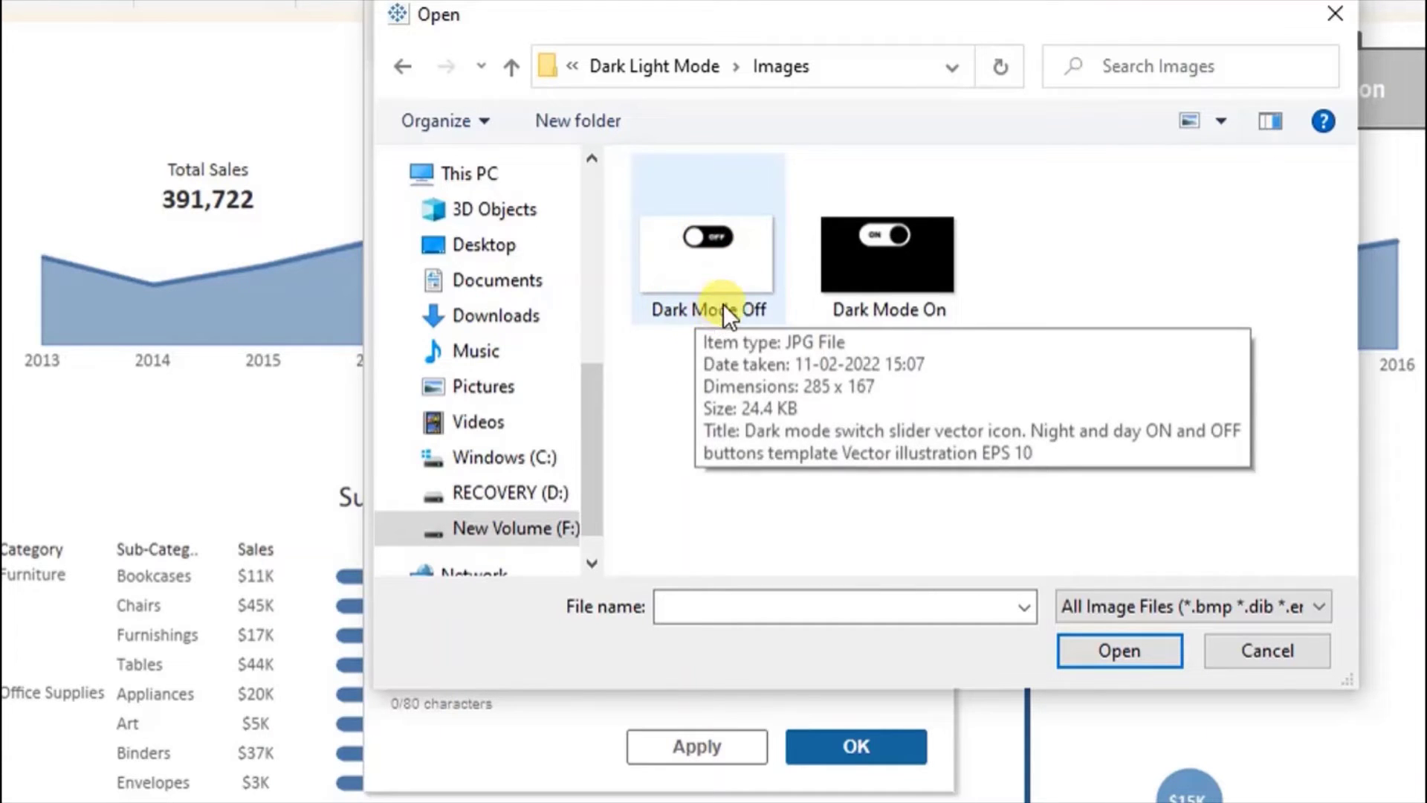
double_click(709, 262)
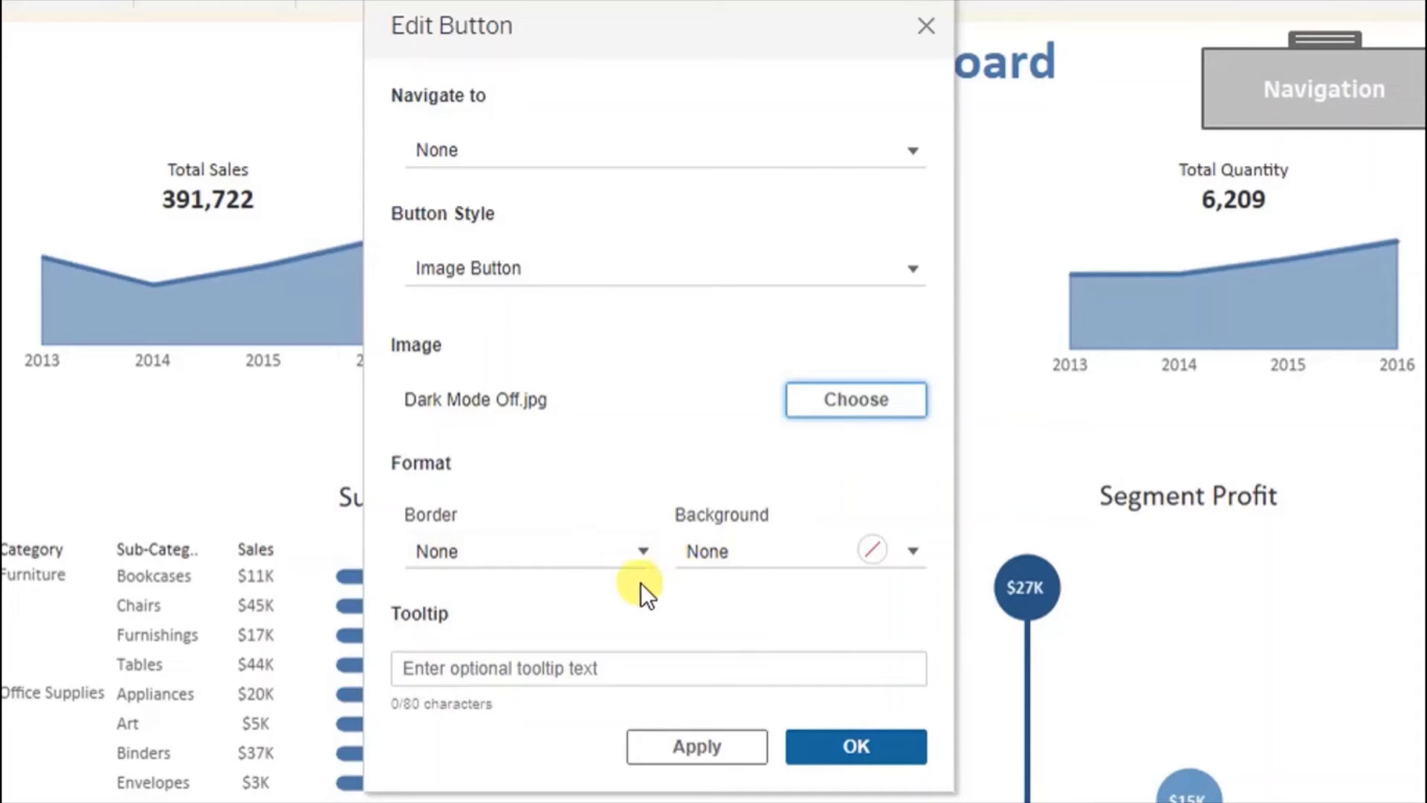
Give the button the tooltip "Click to turn on dark mode" and have it navigate to Superstore Dashboard Dark Mode.
click(465, 667)
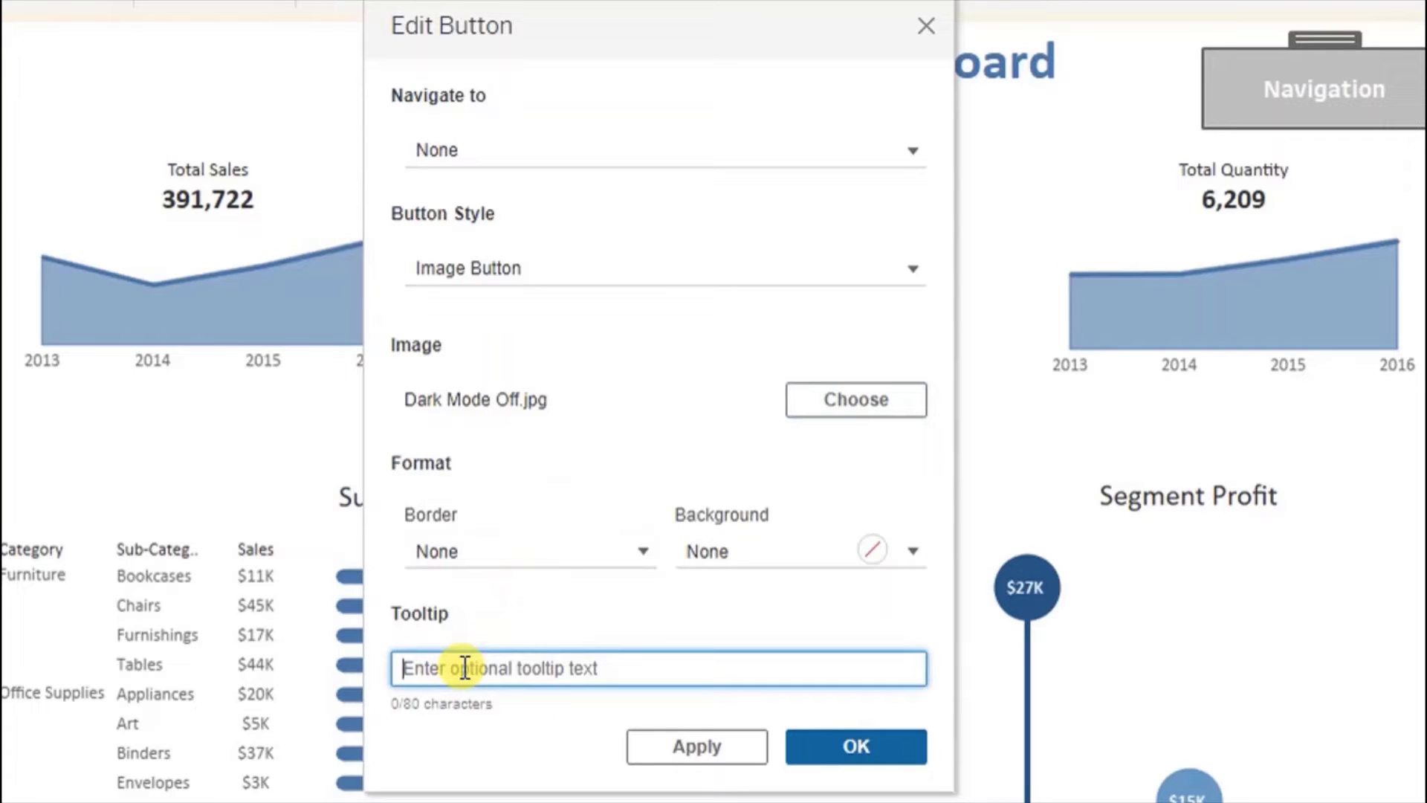
text(Click)
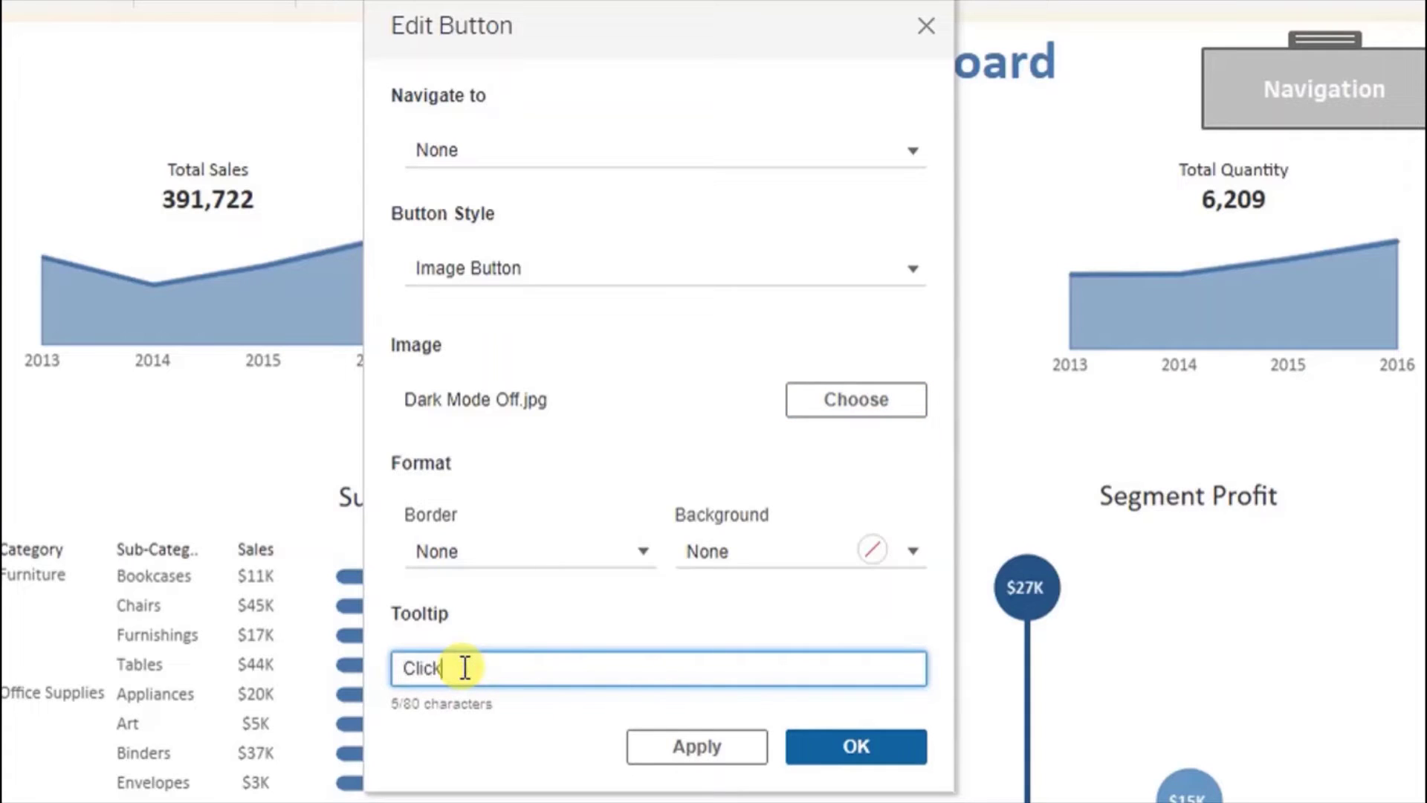
text( to turn )
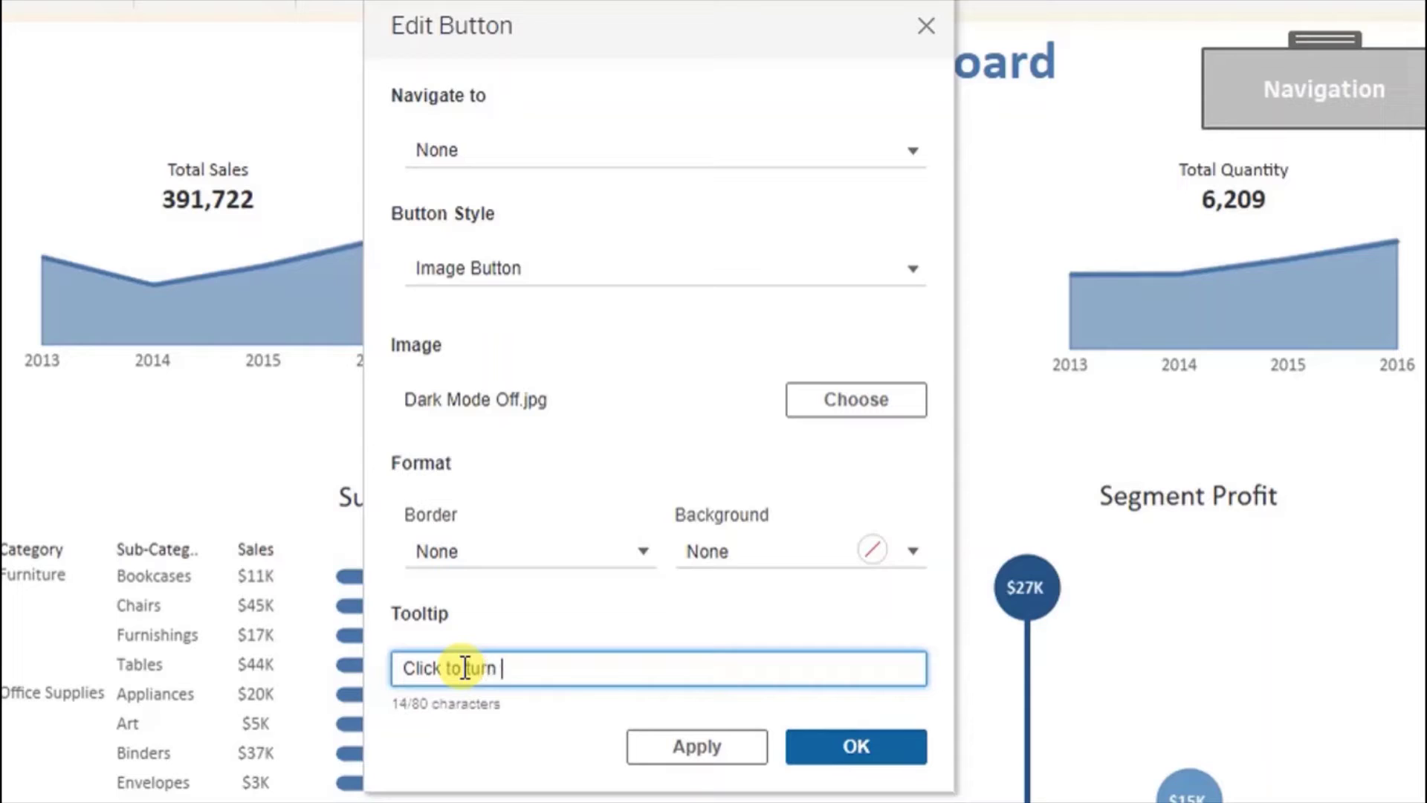
text(on dark mode)
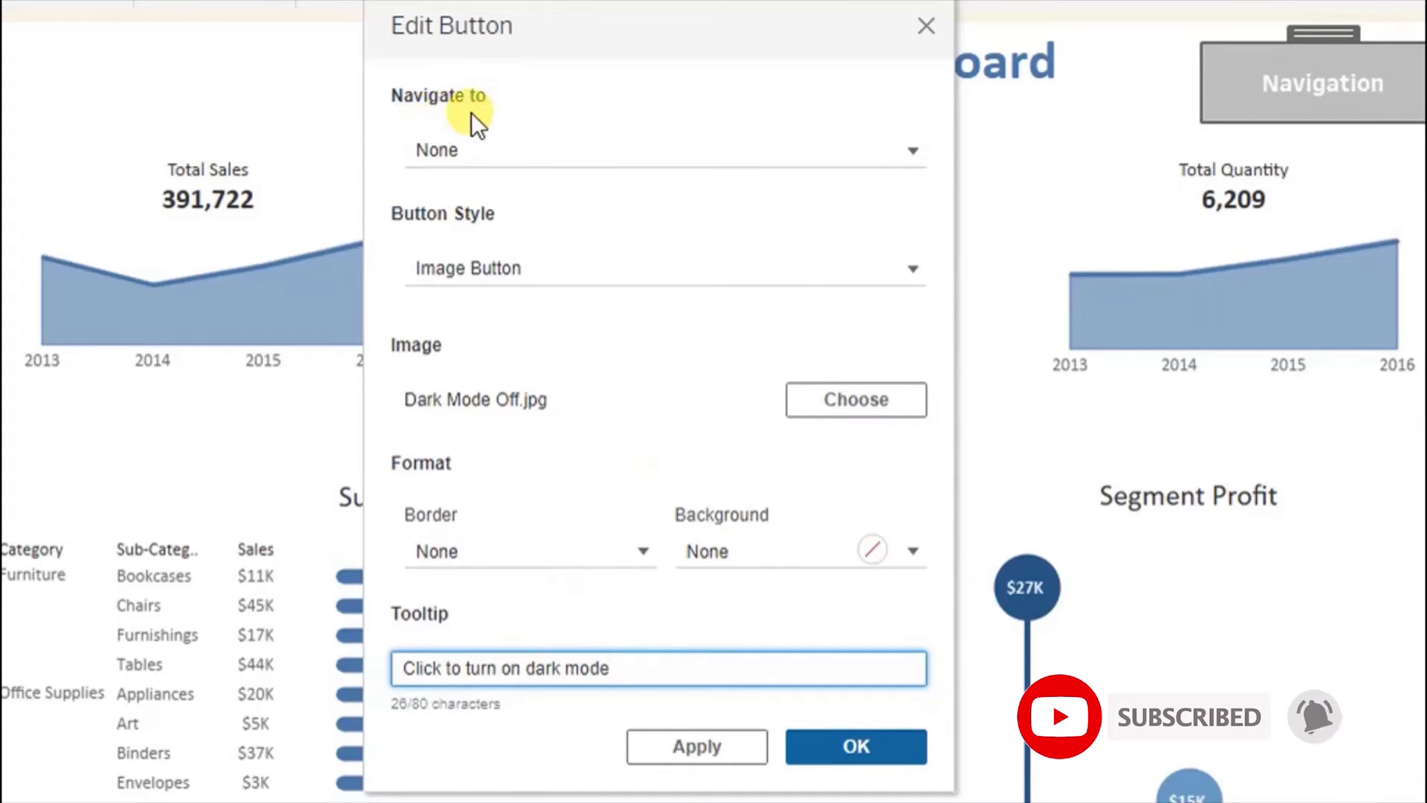
click(488, 151)
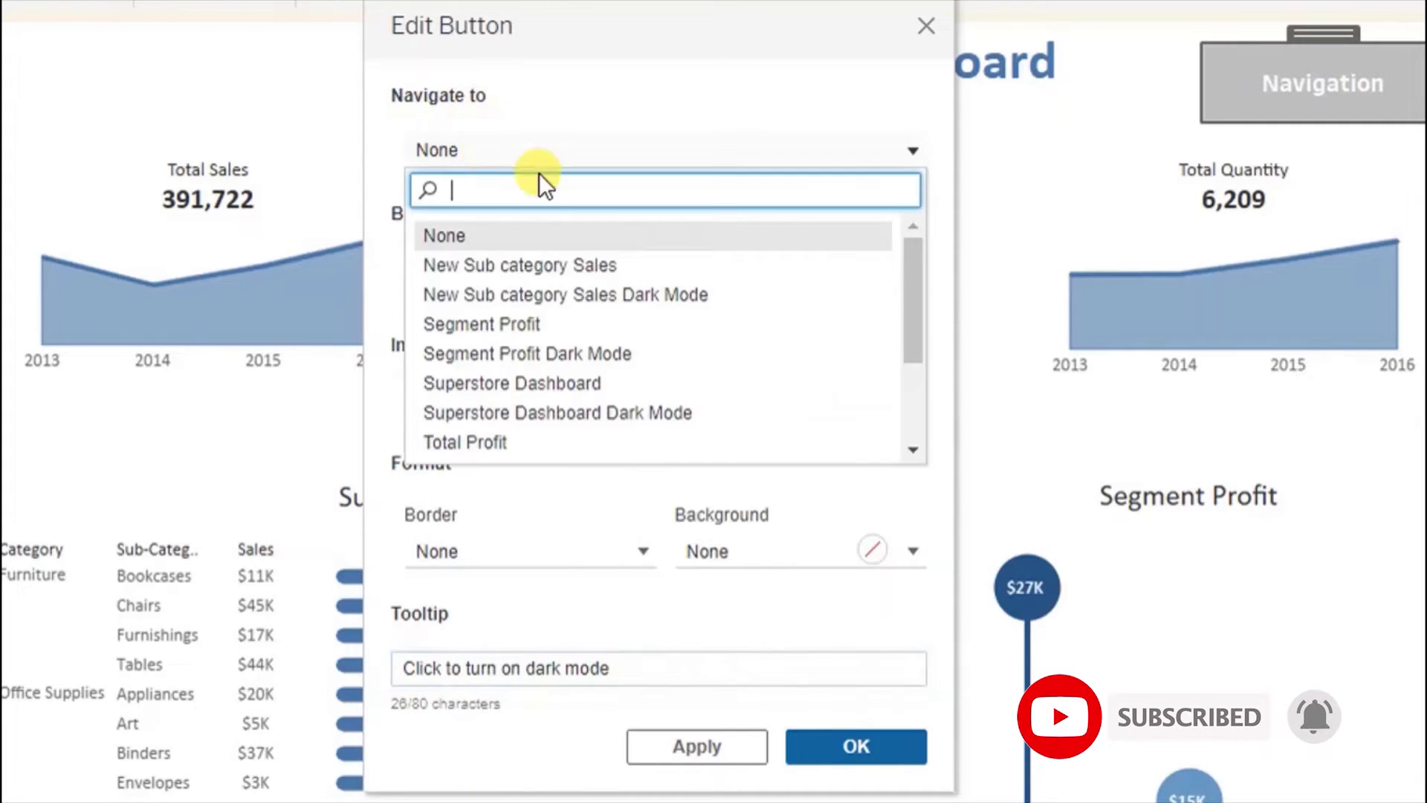
click(551, 412)
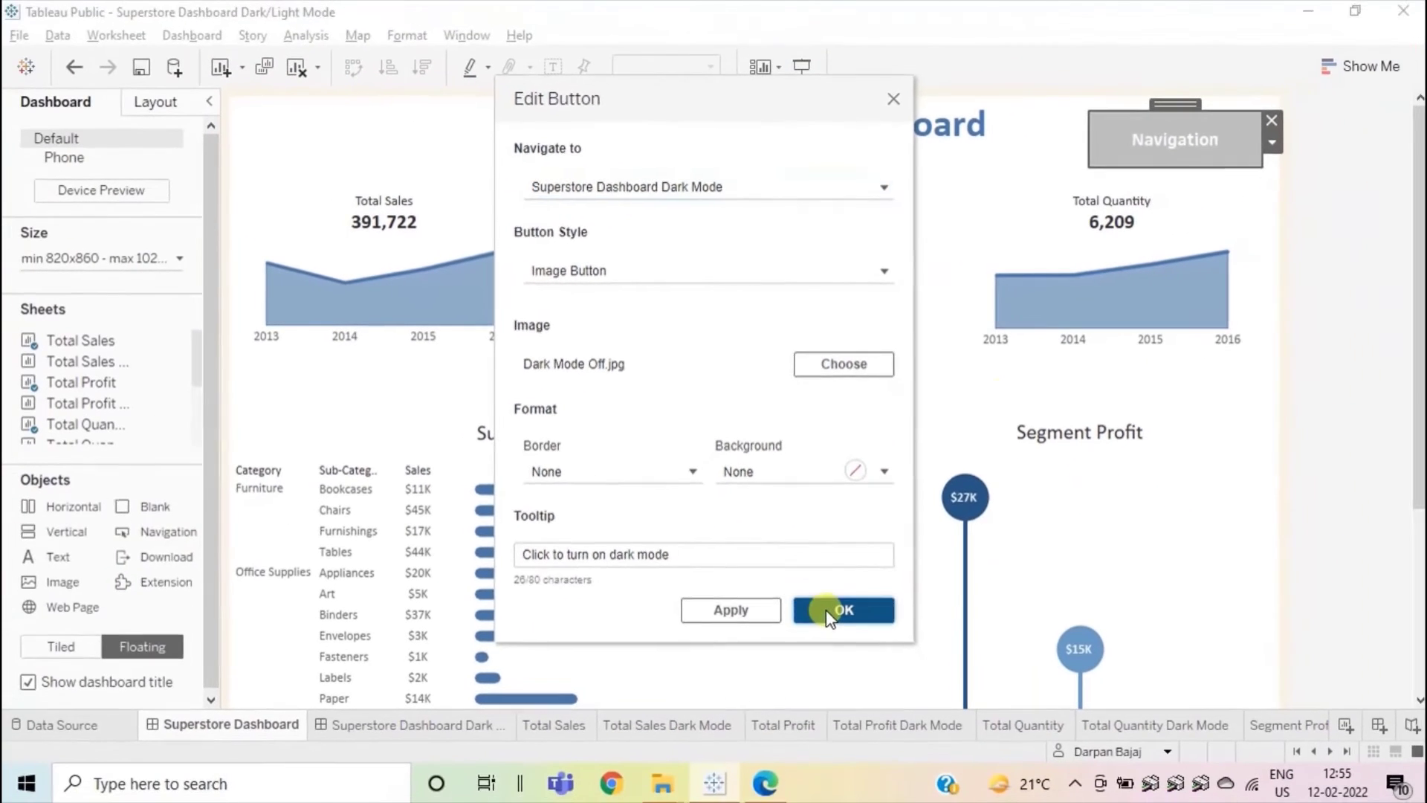
click(856, 747)
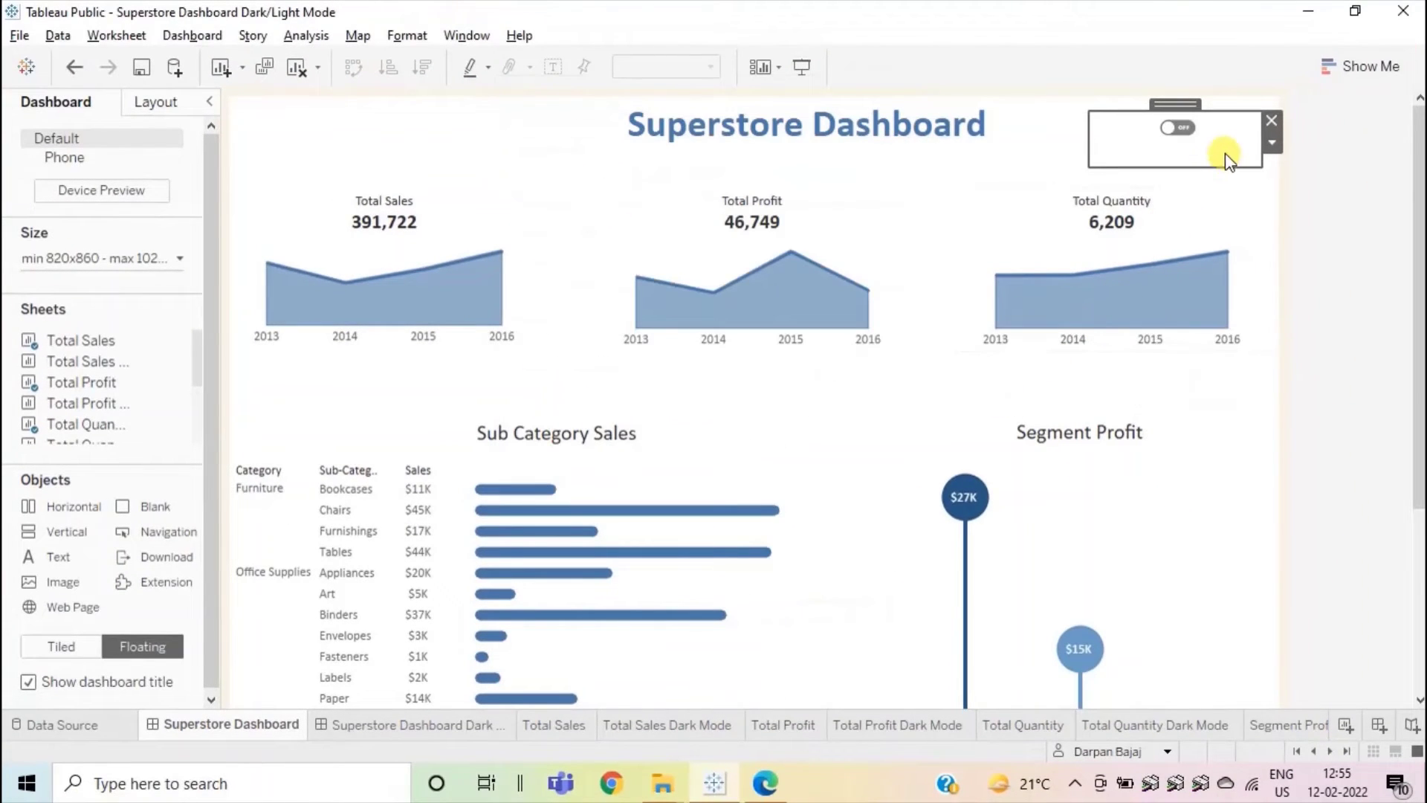
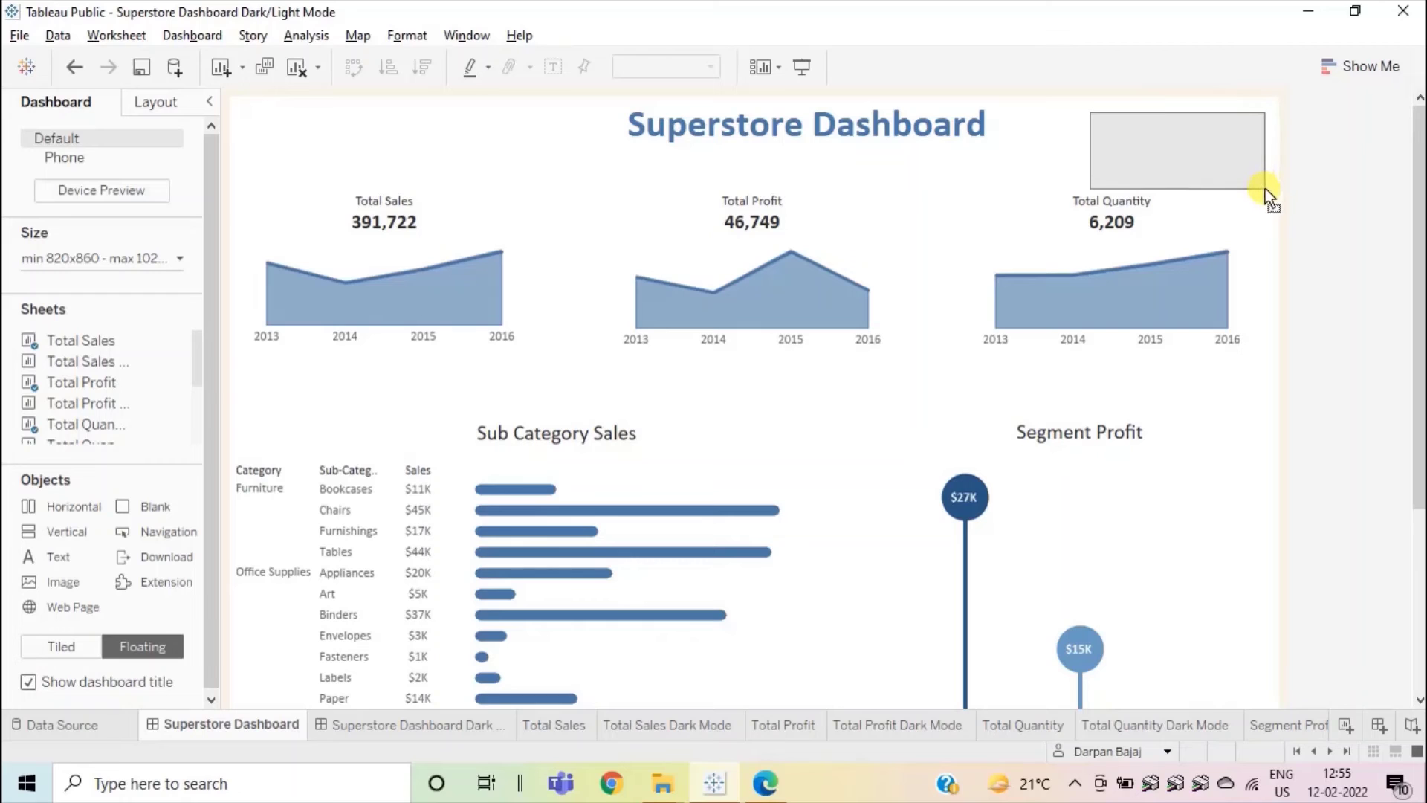
Reposition the toggle image button slightly lower beside the dashboard title and send it to the back of the floating order.
drag(1183, 105, 1183, 119)
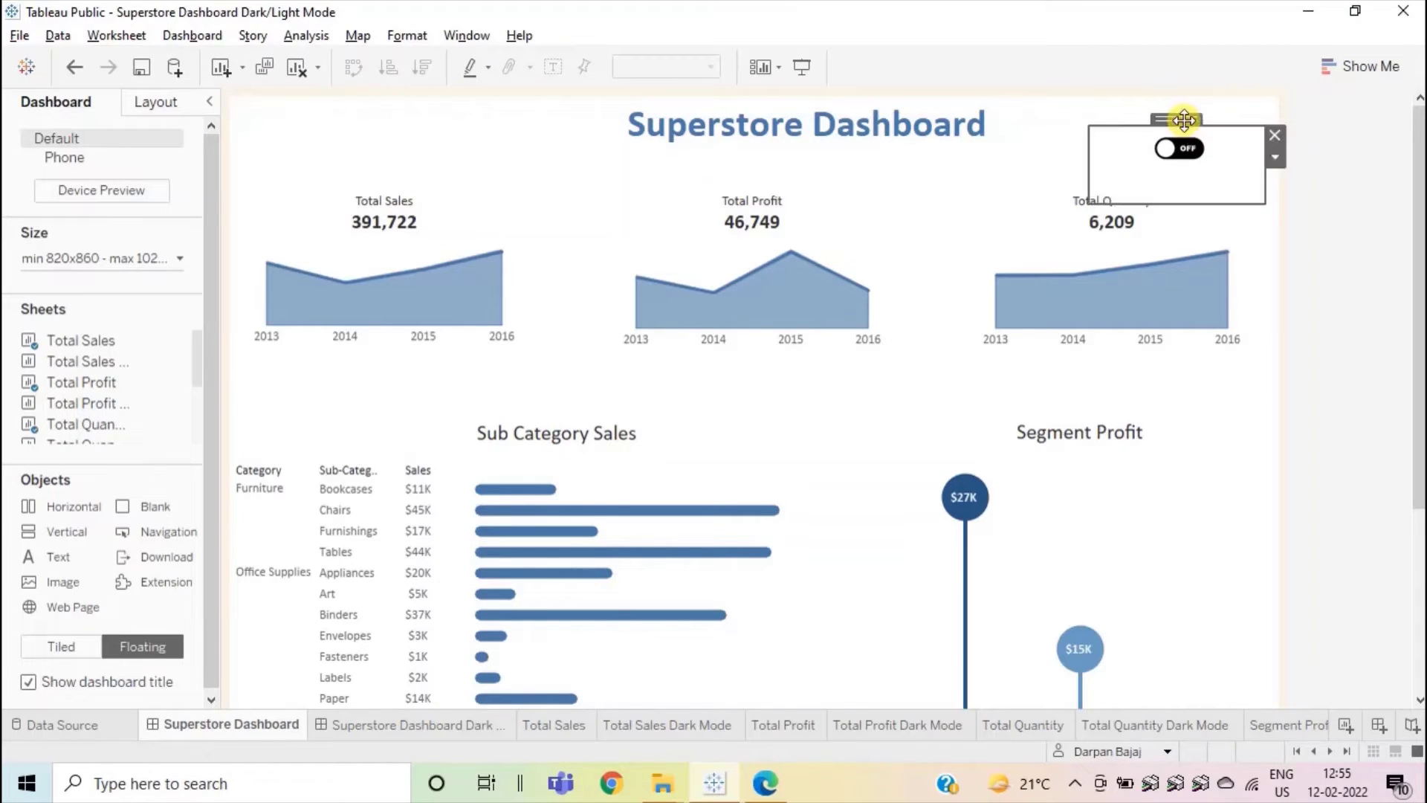
click(1275, 156)
mouse_move(1284, 262)
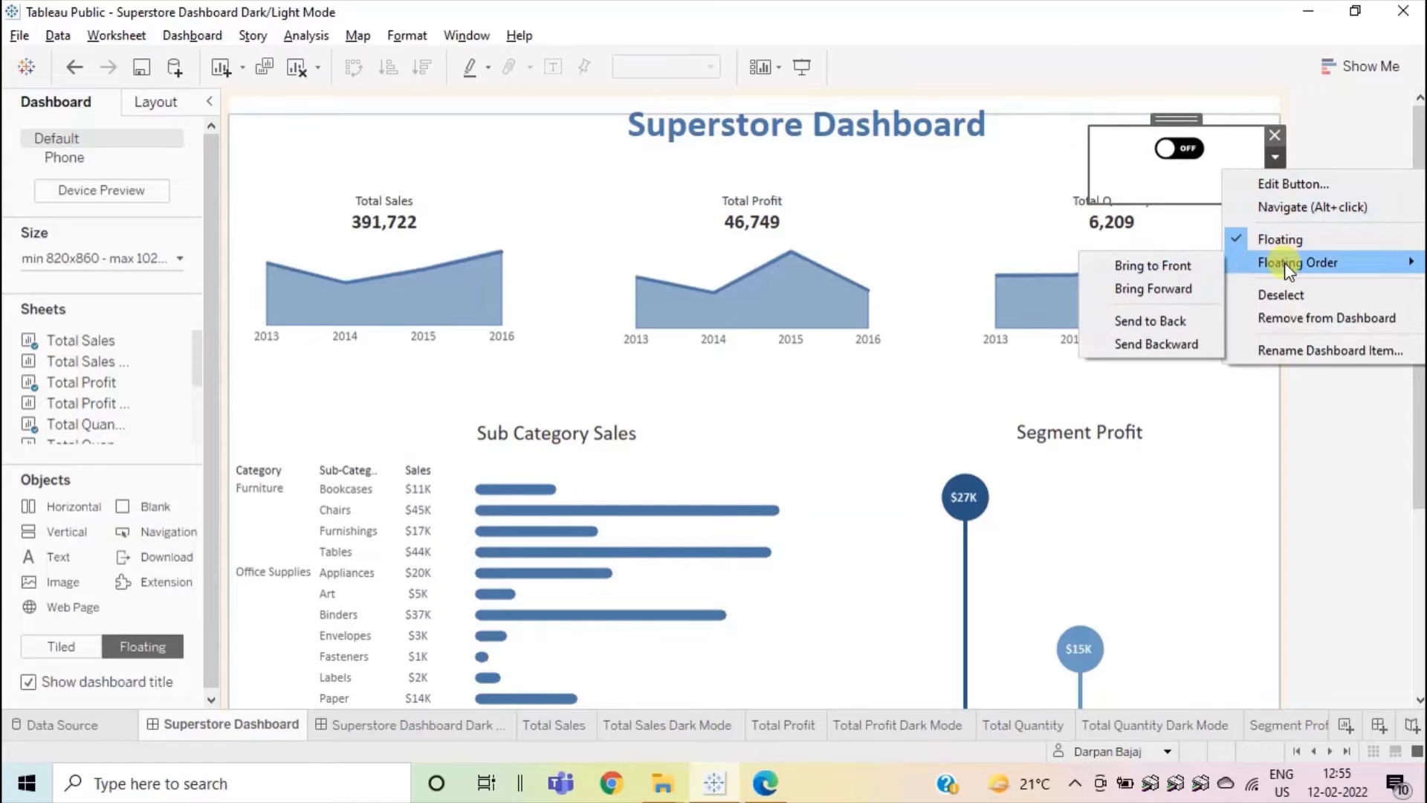
click(1164, 324)
click(1319, 210)
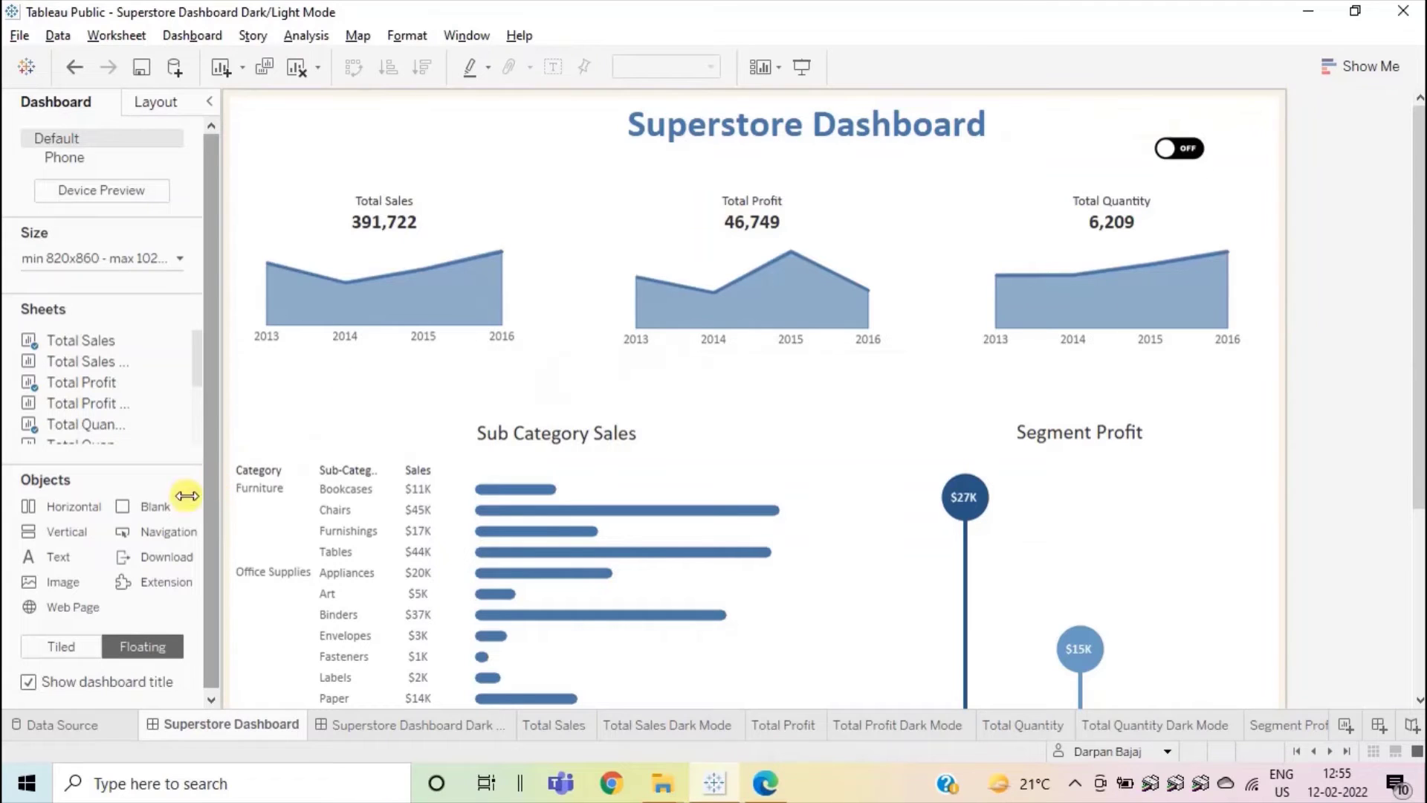
Add a floating text object to the dashboard reading "Dark Mode", centred and coloured black.
drag(56, 559, 648, 296)
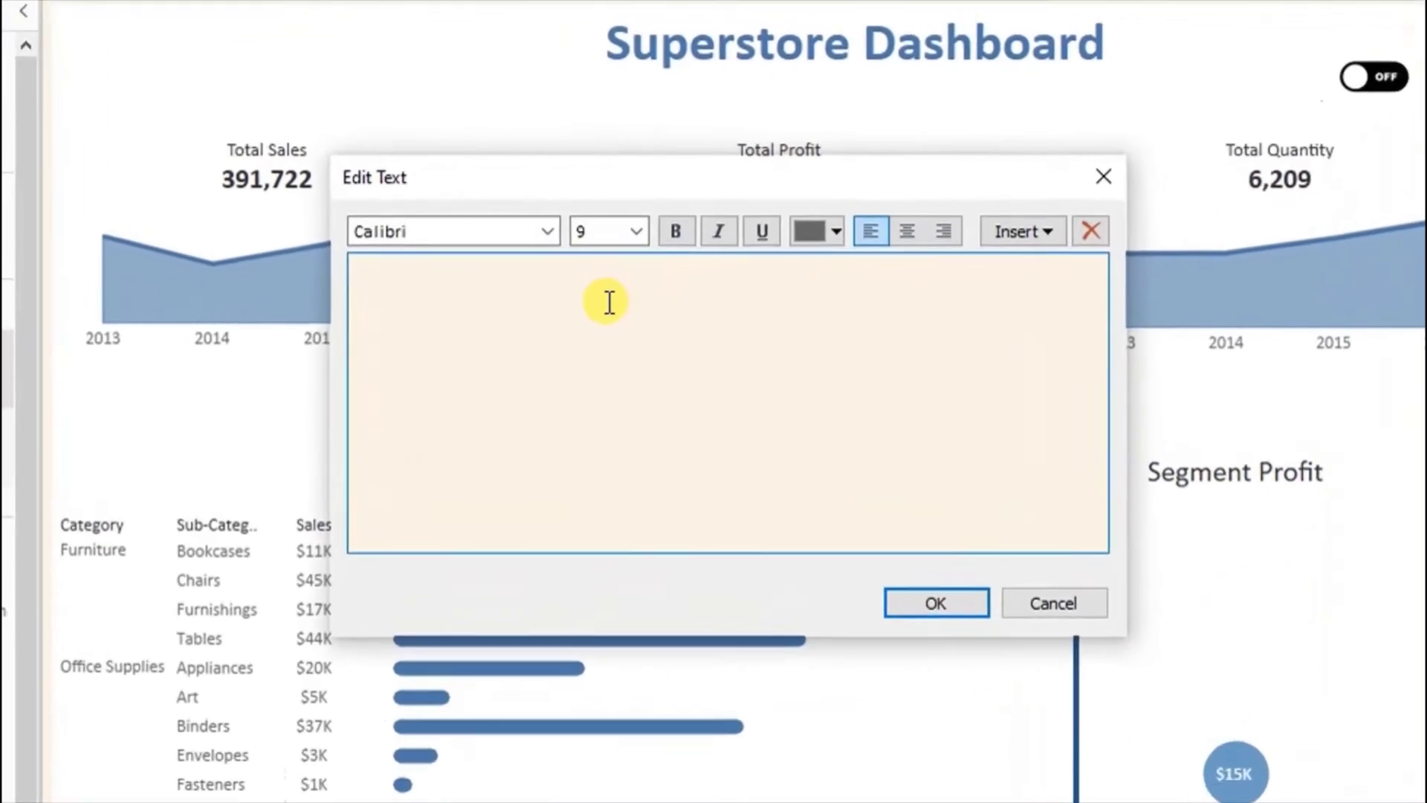
text(Da)
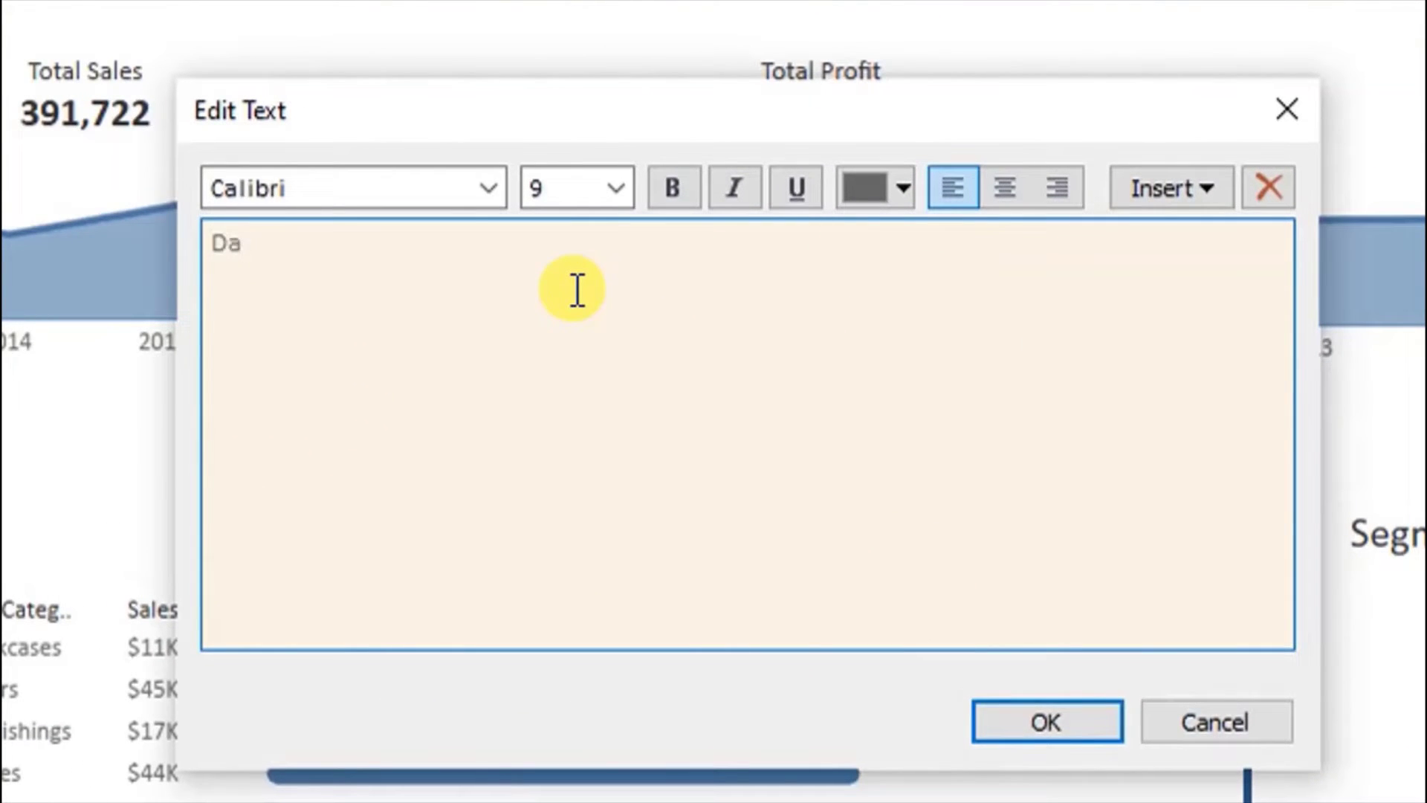
text(rk Mode)
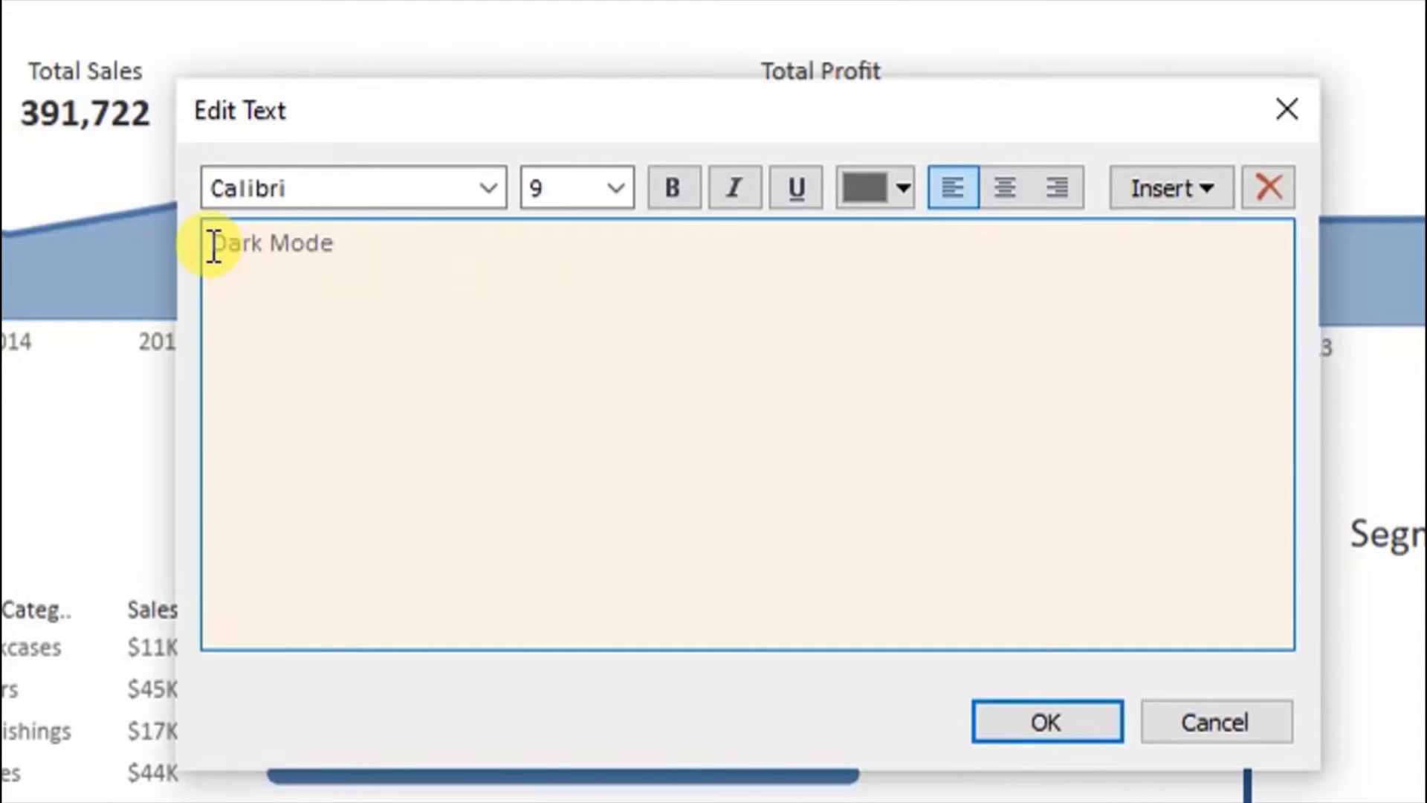
click(1004, 189)
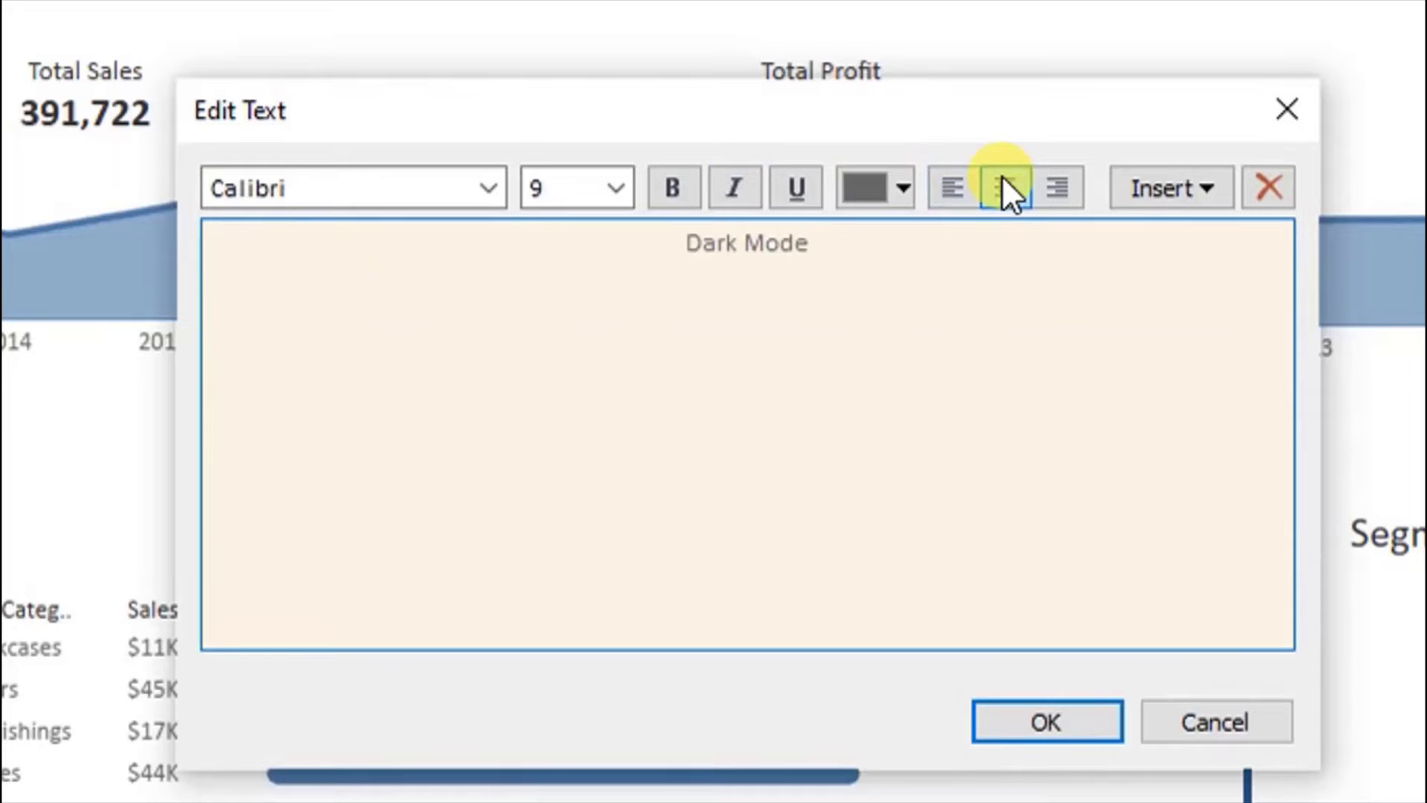
drag(681, 245, 816, 243)
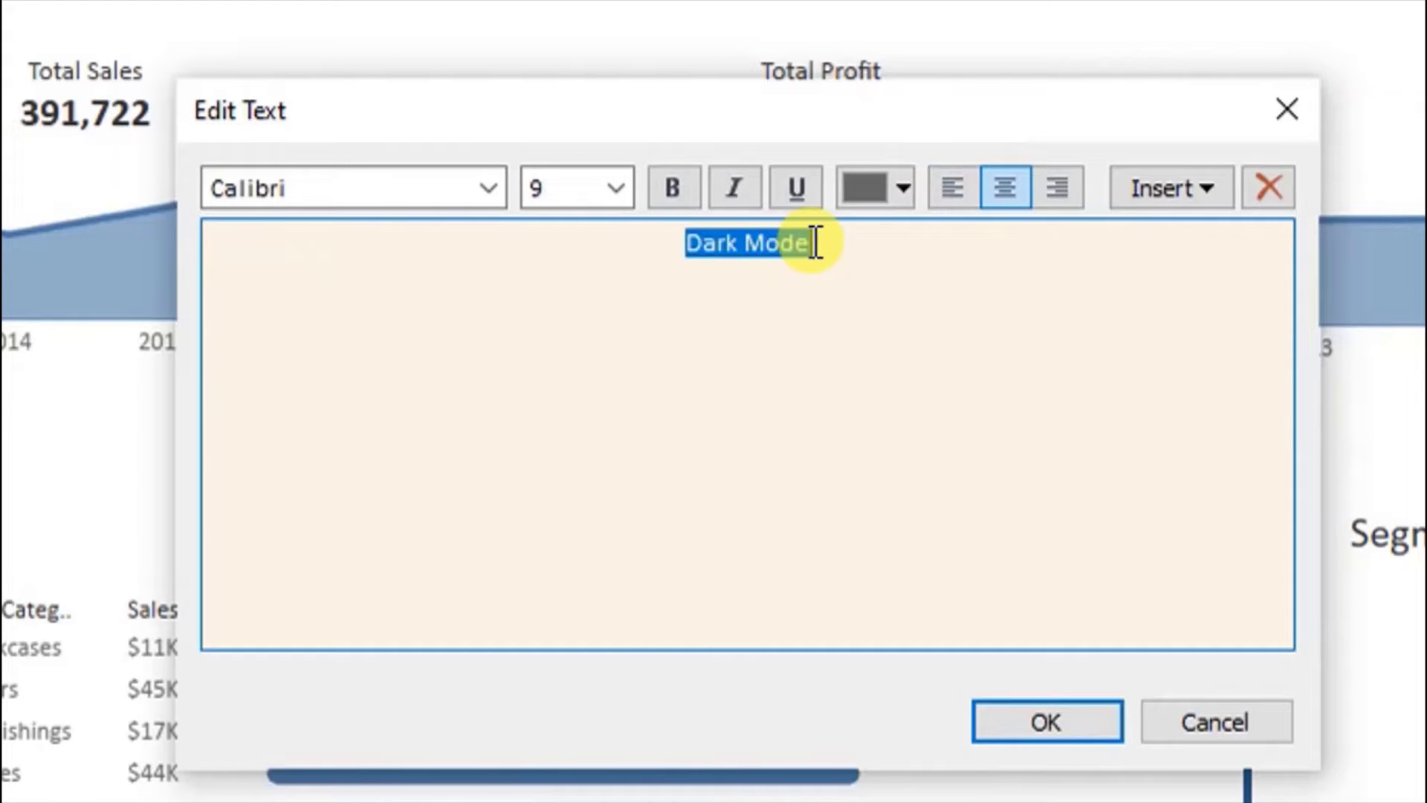
click(877, 192)
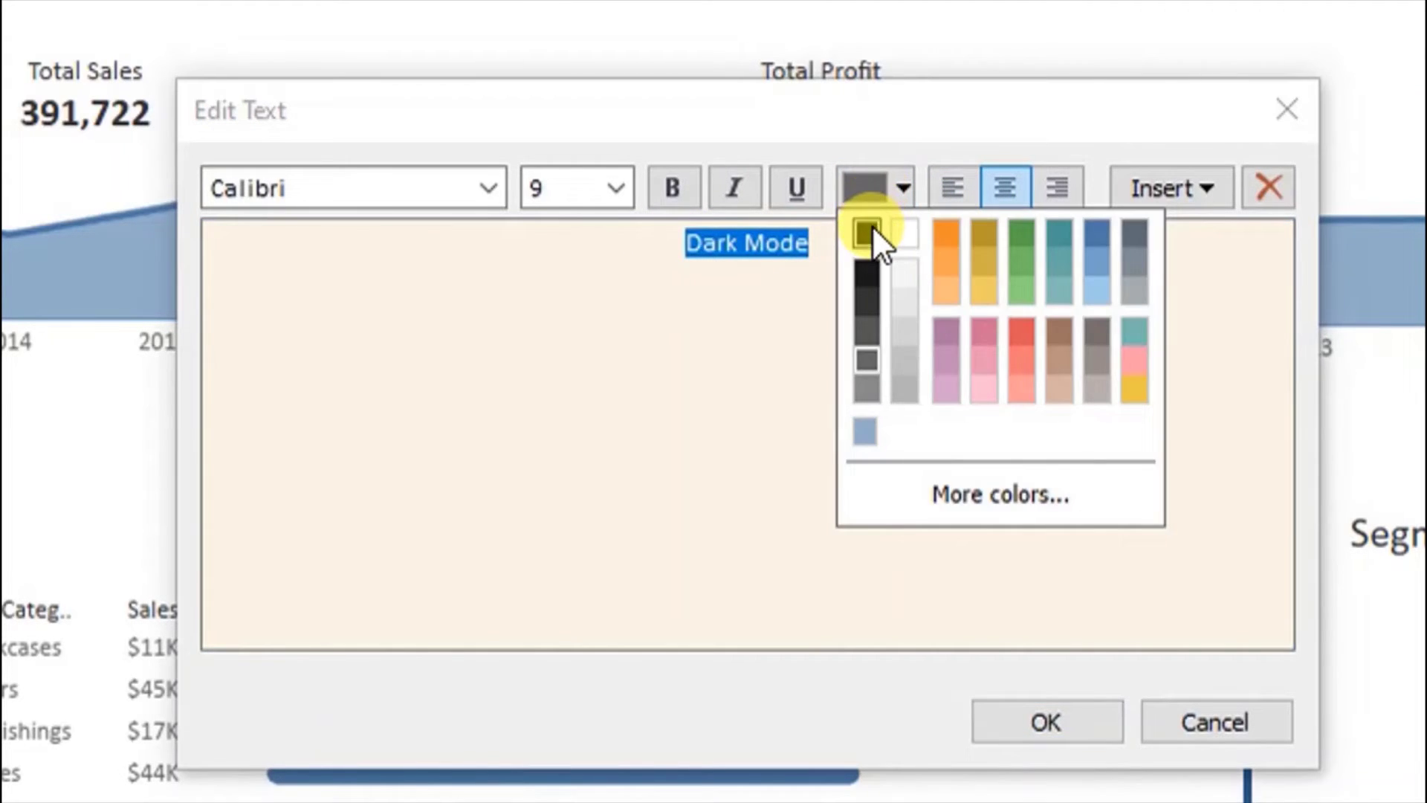
click(871, 225)
click(1046, 721)
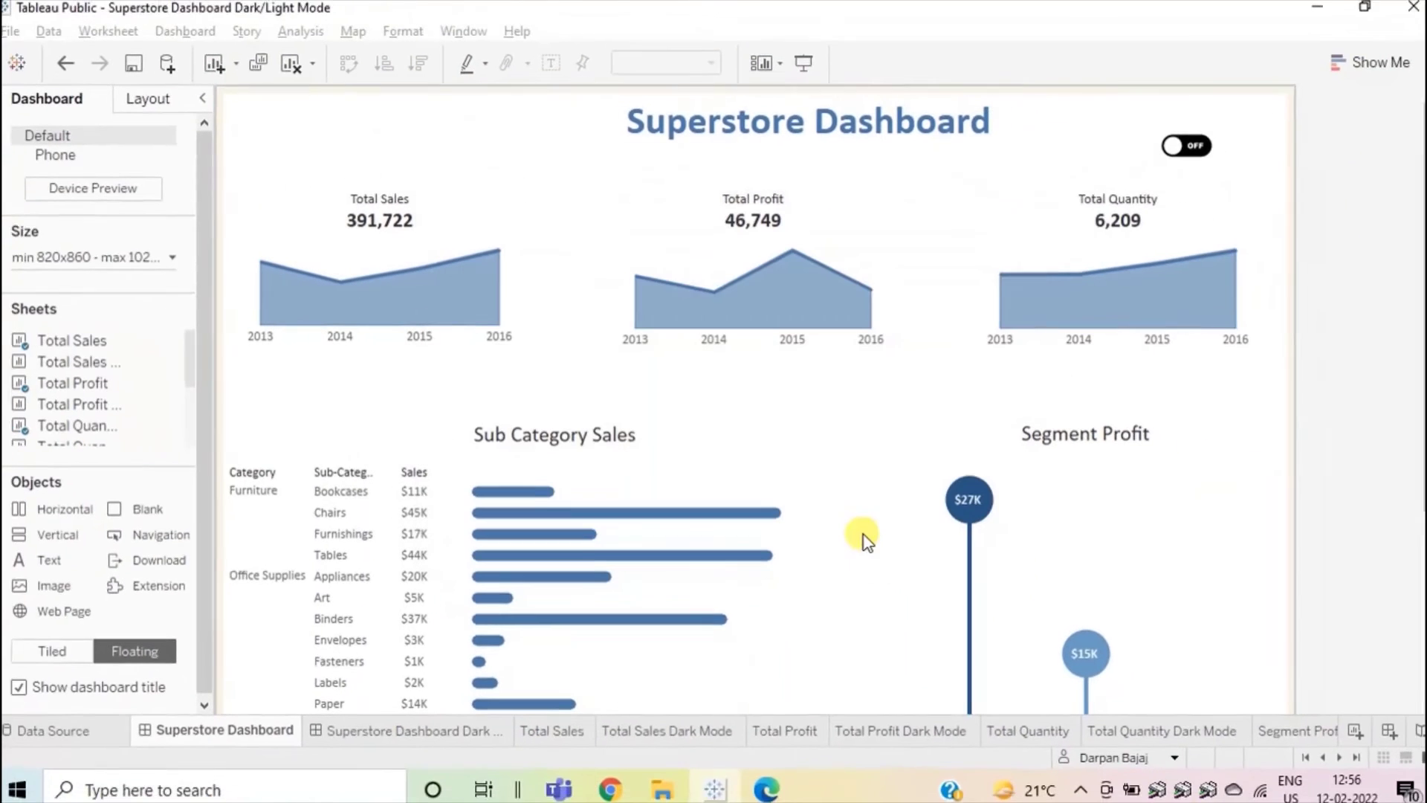
Move the "Dark Mode" text directly above the toggle image and set its font size to 11.
click(746, 311)
drag(752, 291, 1188, 98)
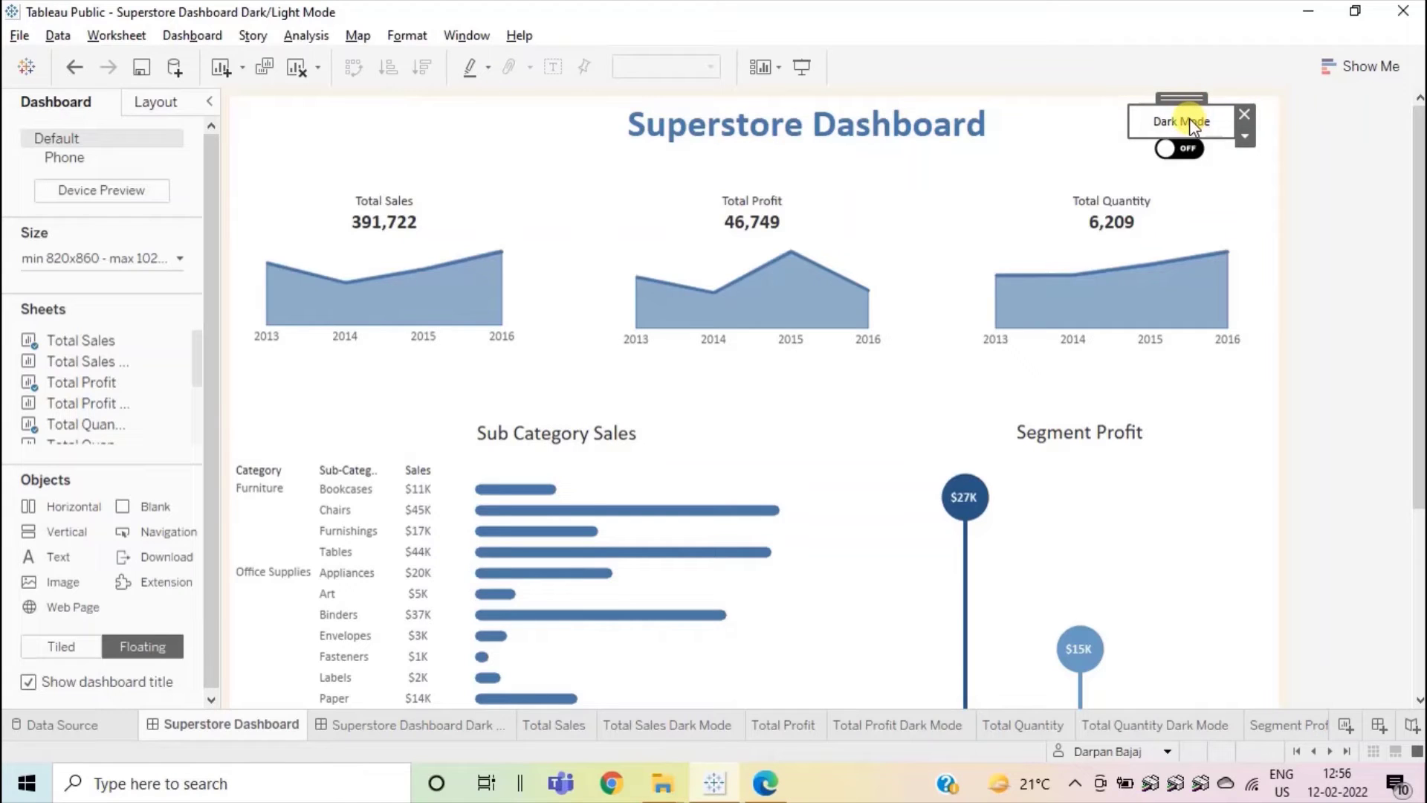
double_click(1191, 124)
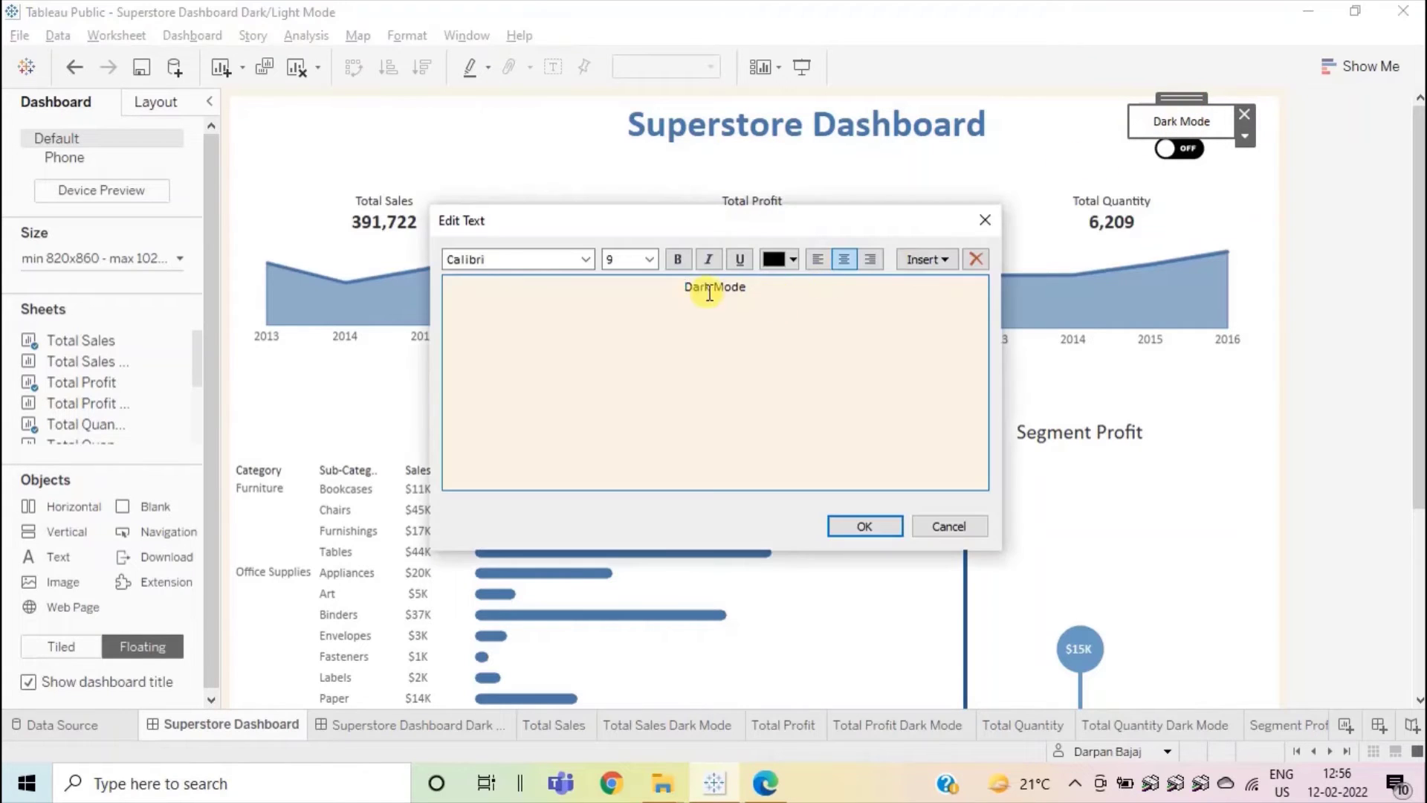
drag(672, 287, 748, 286)
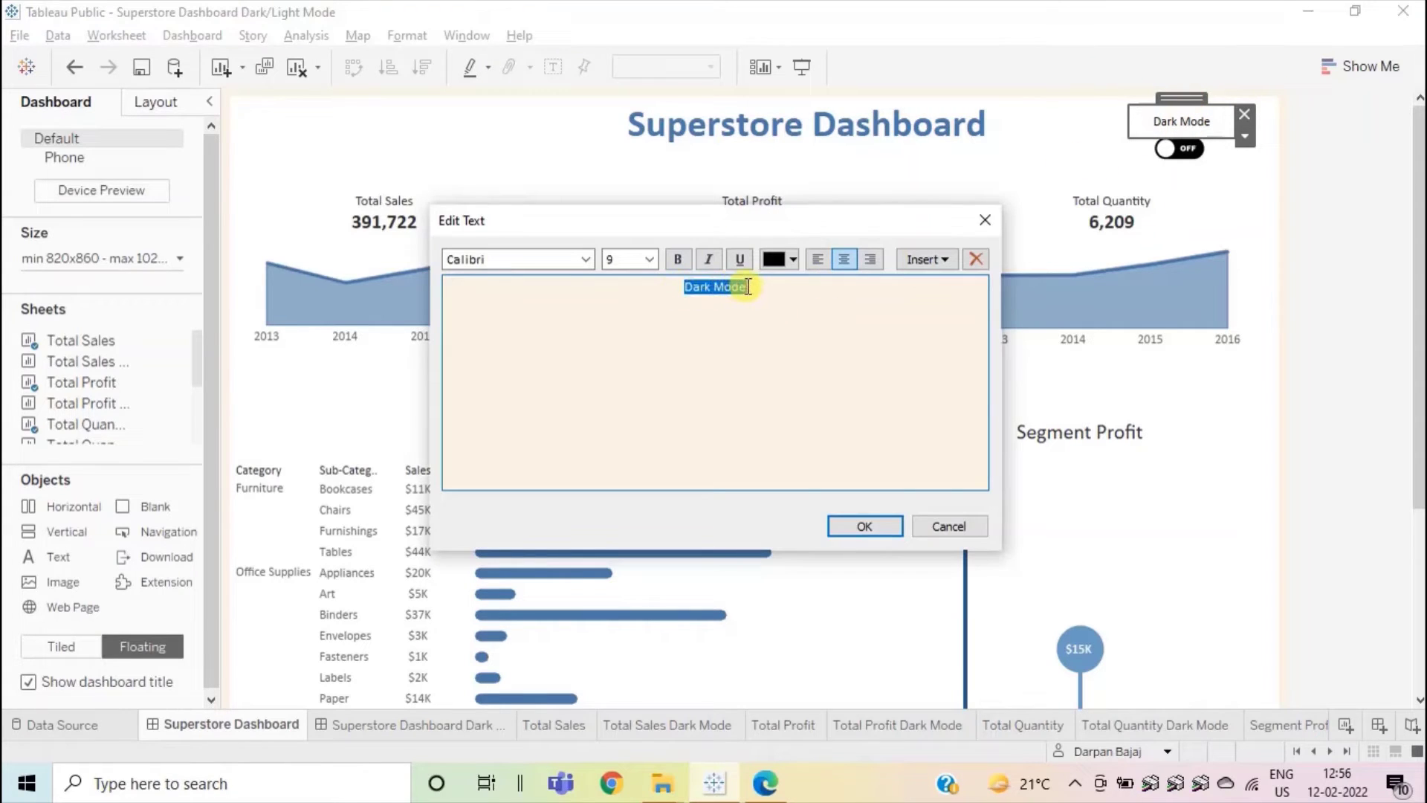
click(649, 258)
click(632, 318)
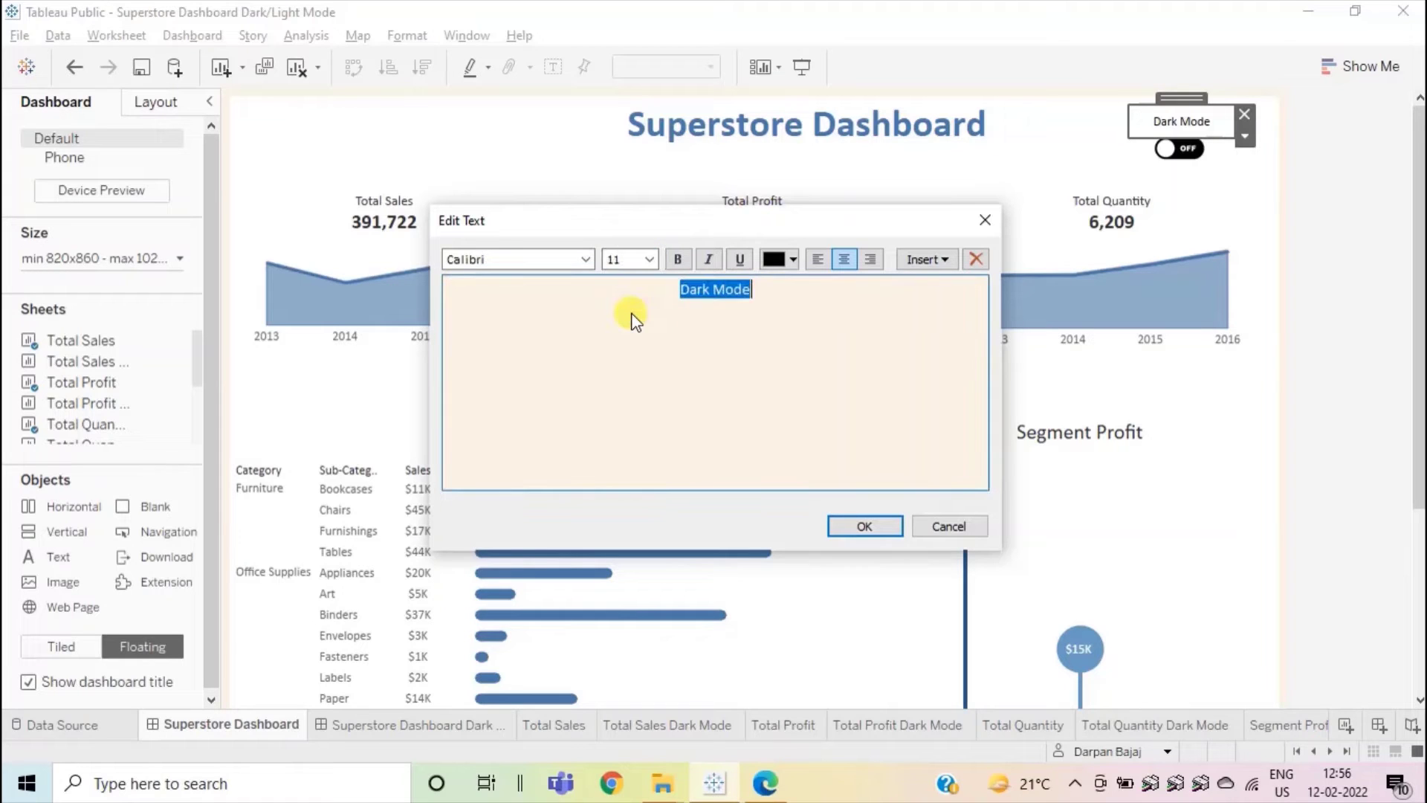
click(855, 526)
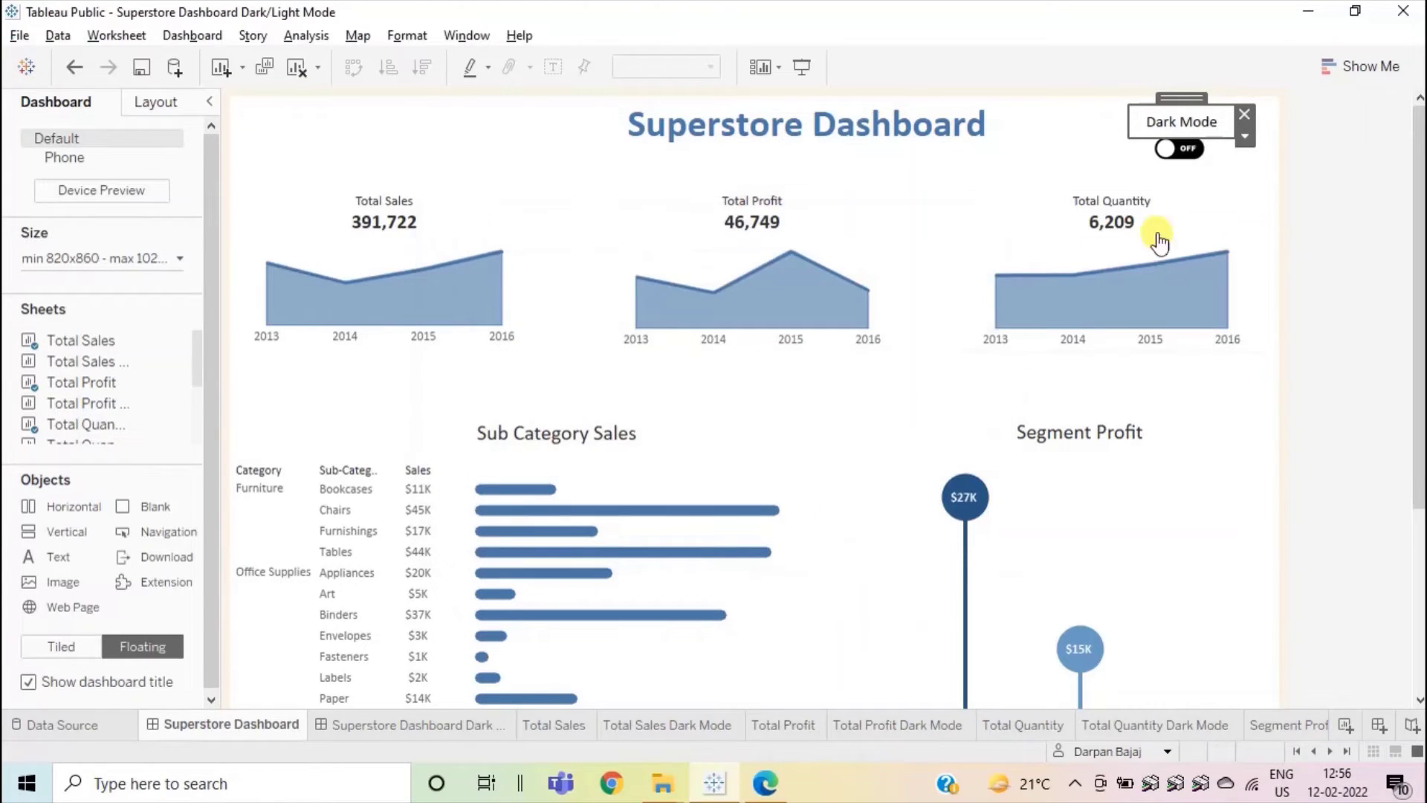
click(1313, 175)
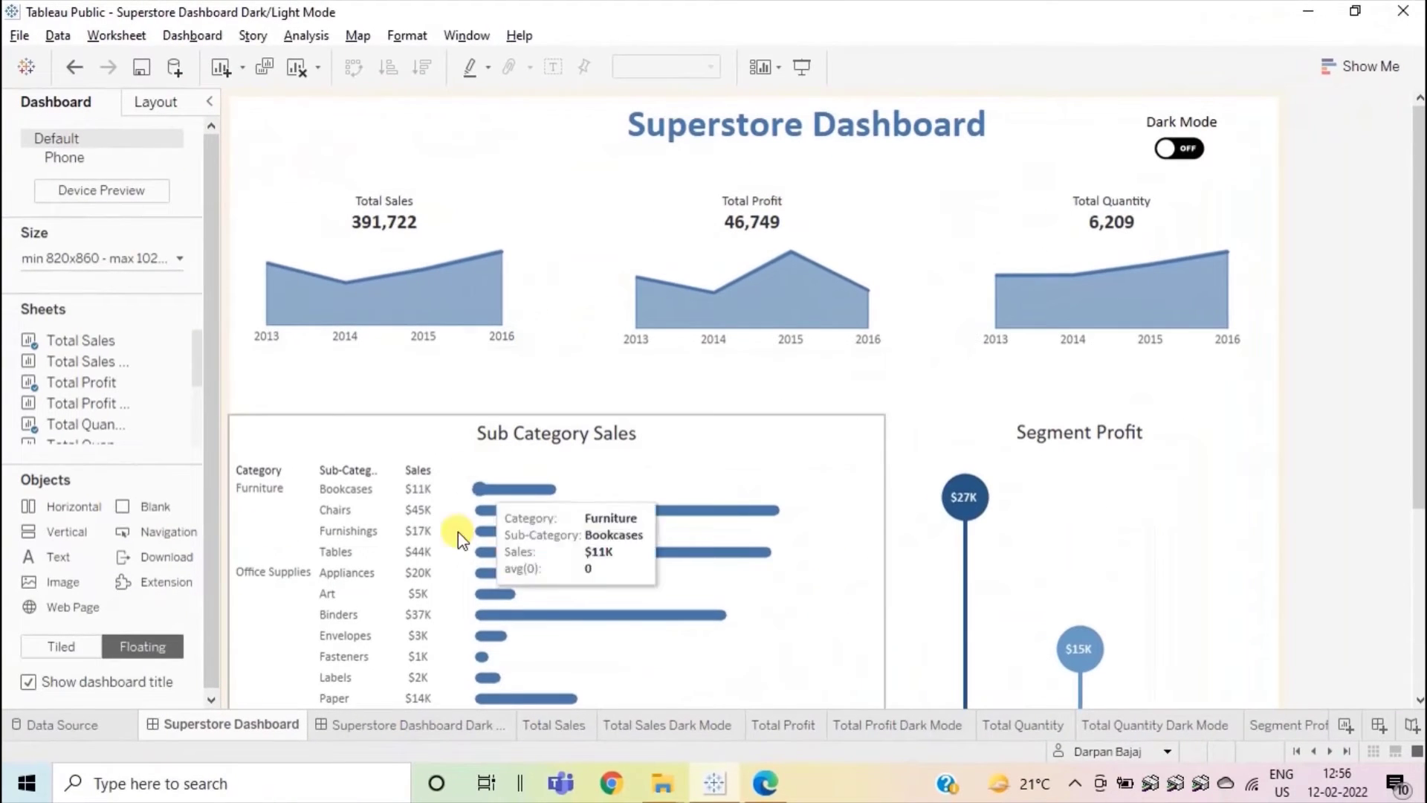
On the Superstore Dashboard Dark Mode dashboard, add a floating Navigation object and place it beside the title, above the Total Quantity chart.
click(358, 724)
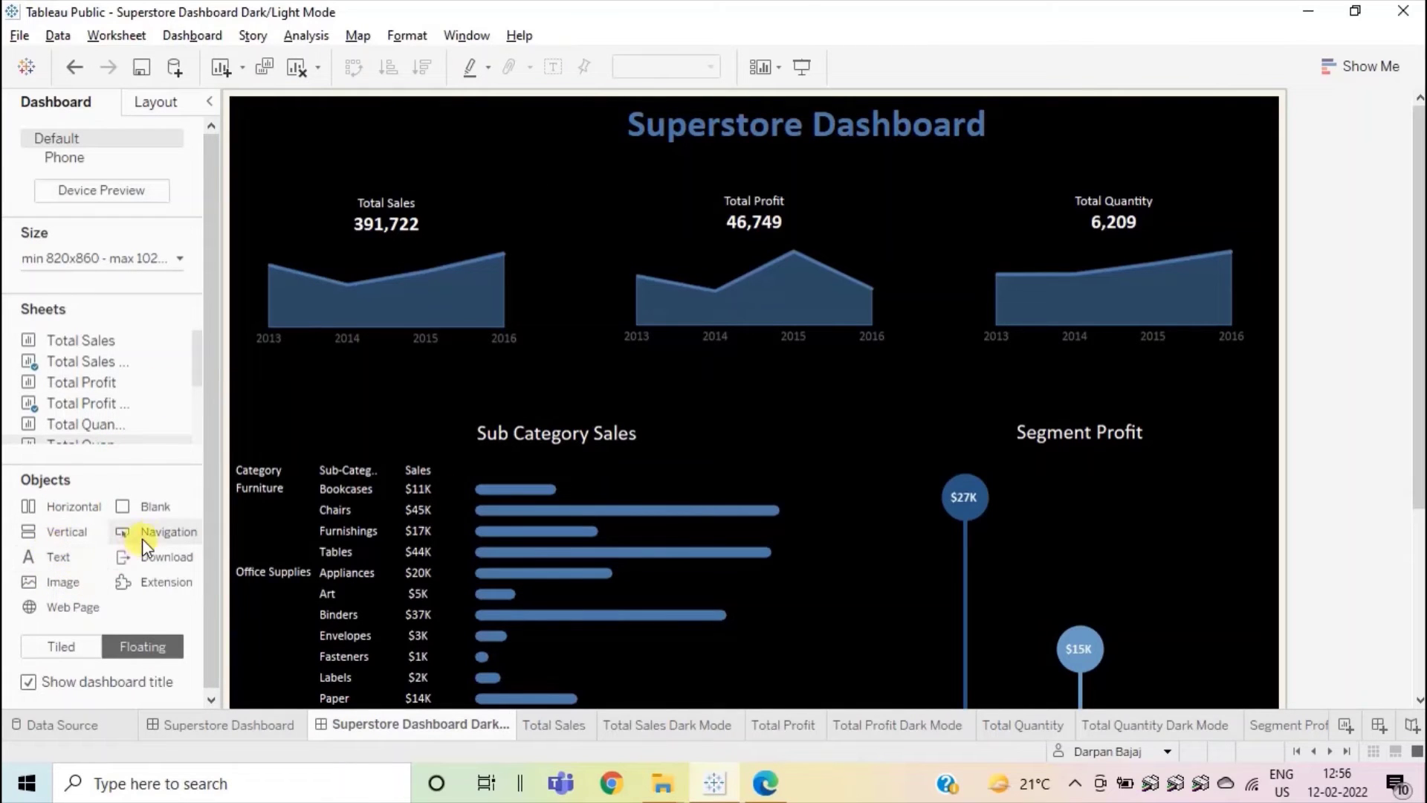
drag(149, 535, 814, 247)
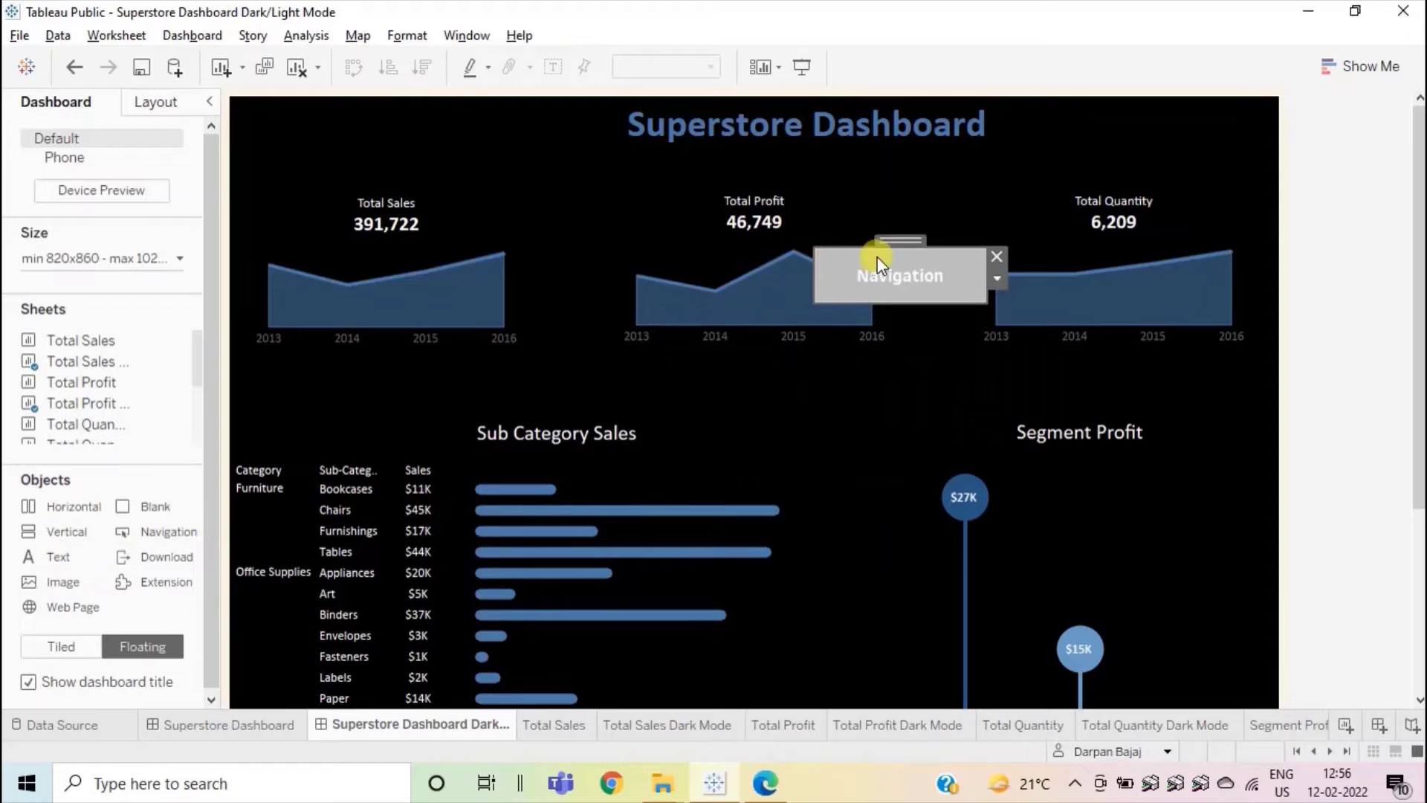
drag(901, 239, 1179, 105)
click(1155, 150)
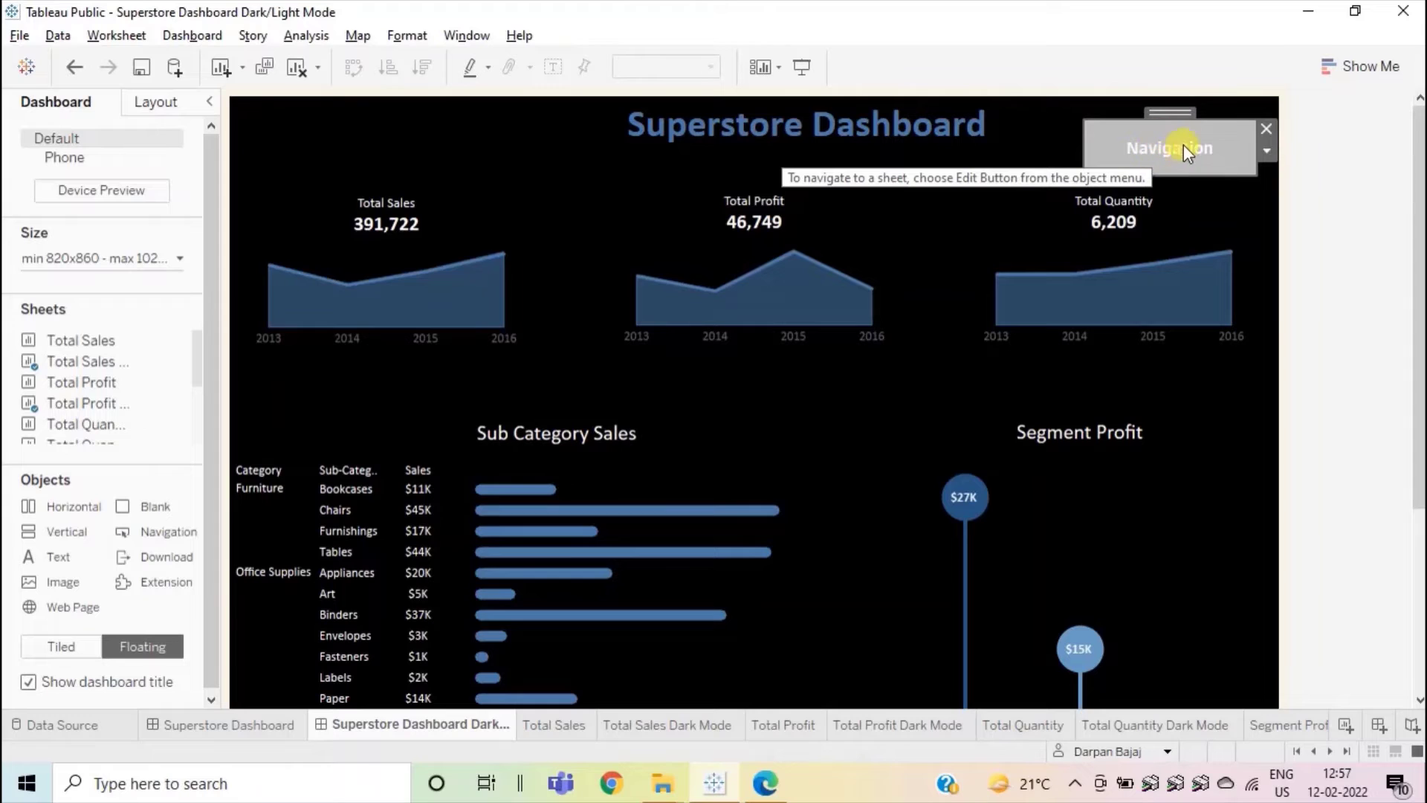
Make the navigation object an Image Button using Dark Mode On.jpg from the Images folder.
click(1267, 152)
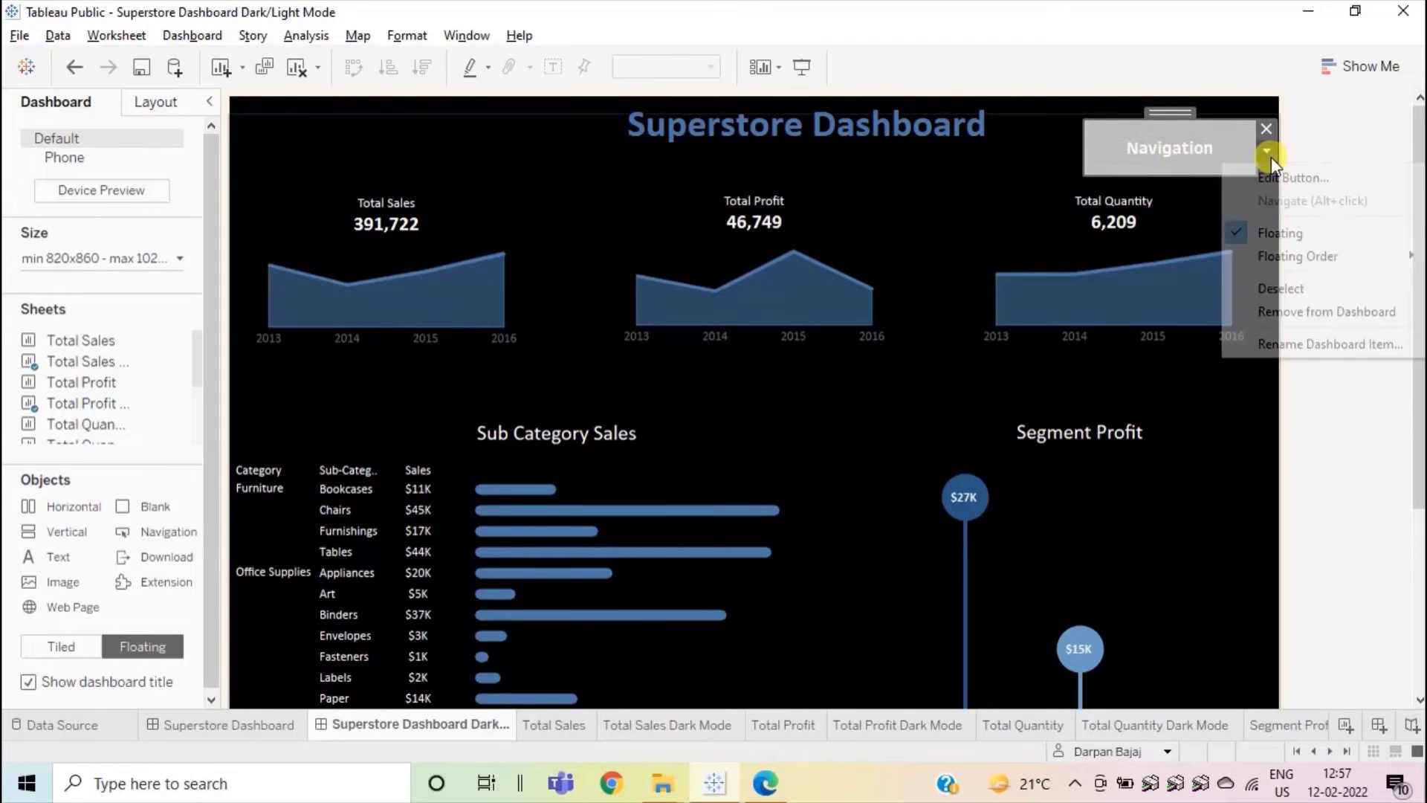
click(1269, 176)
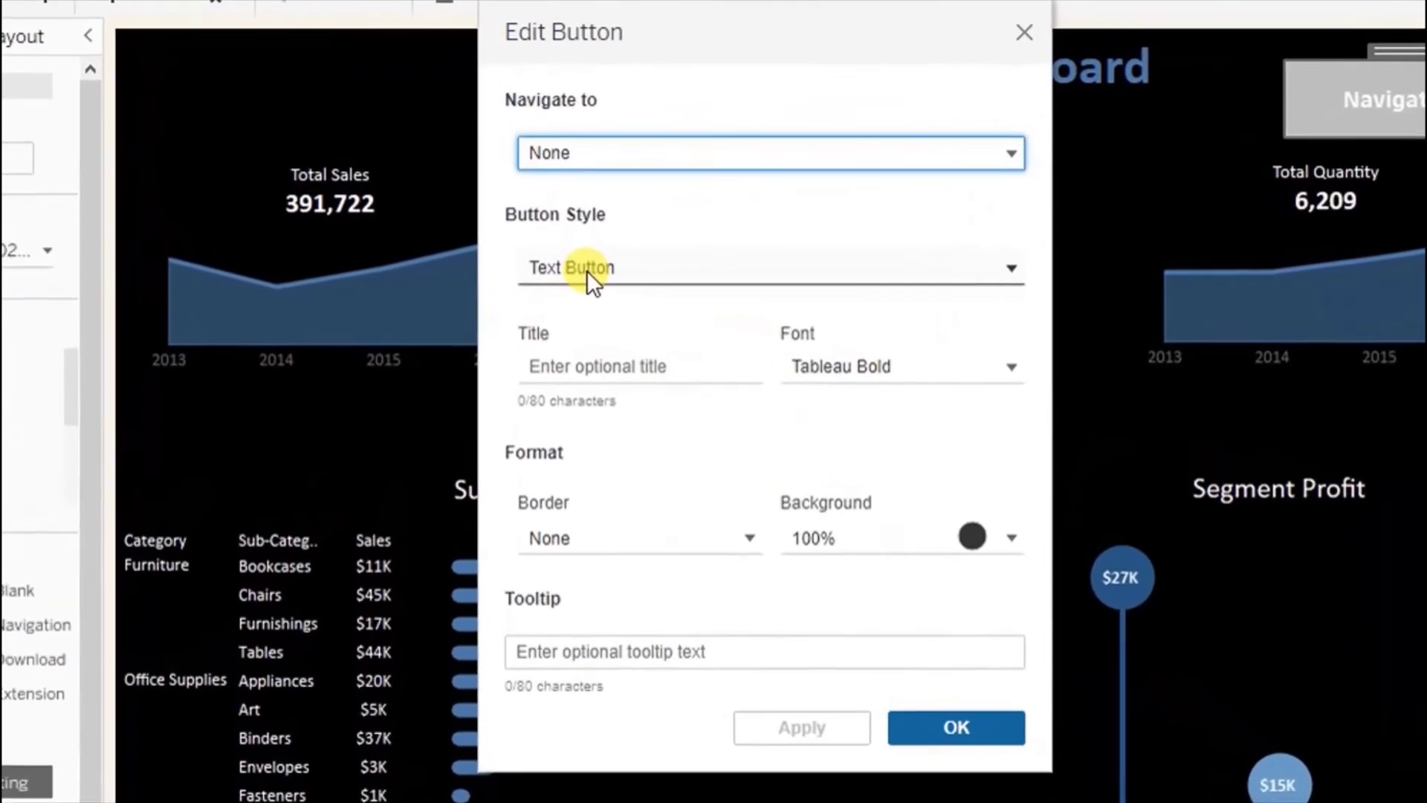
click(586, 270)
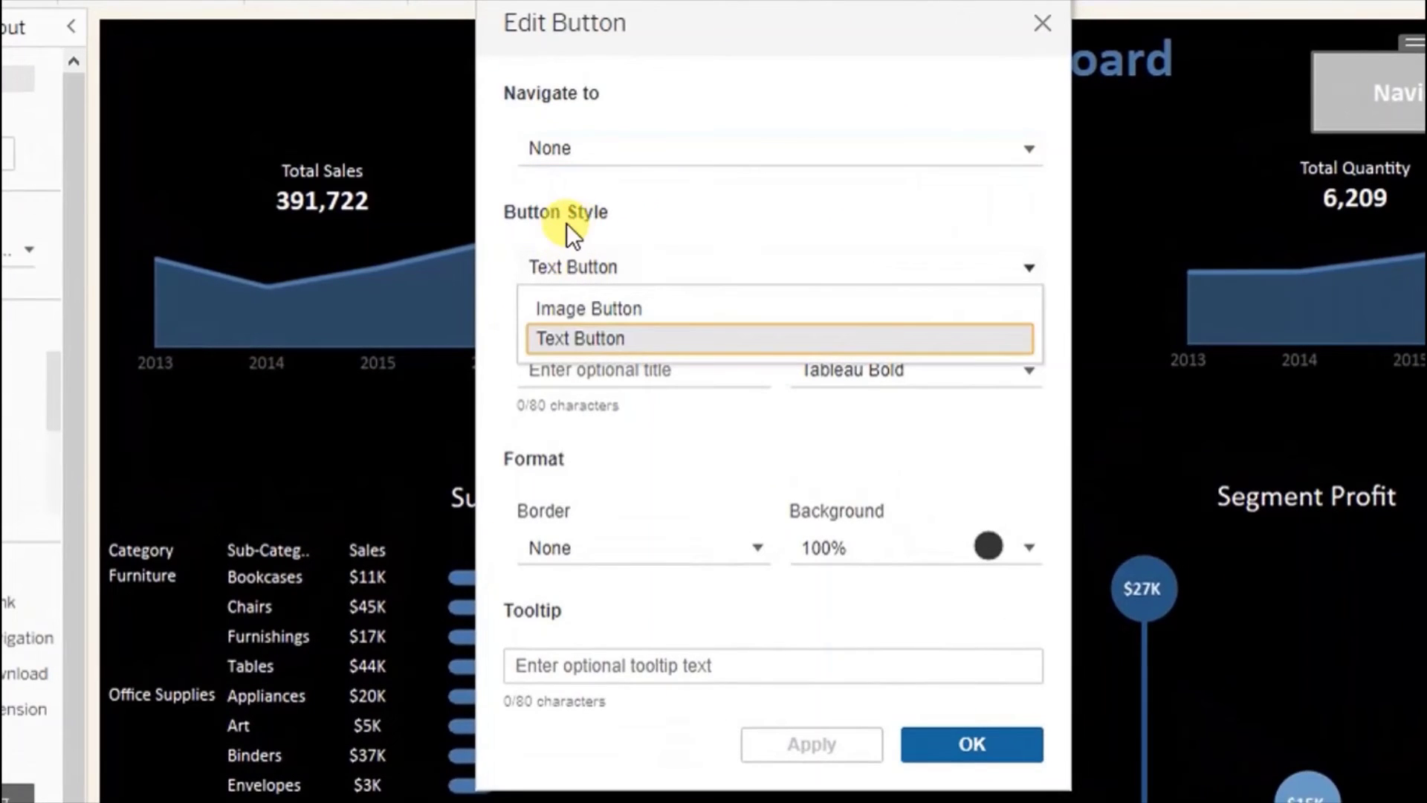
click(577, 306)
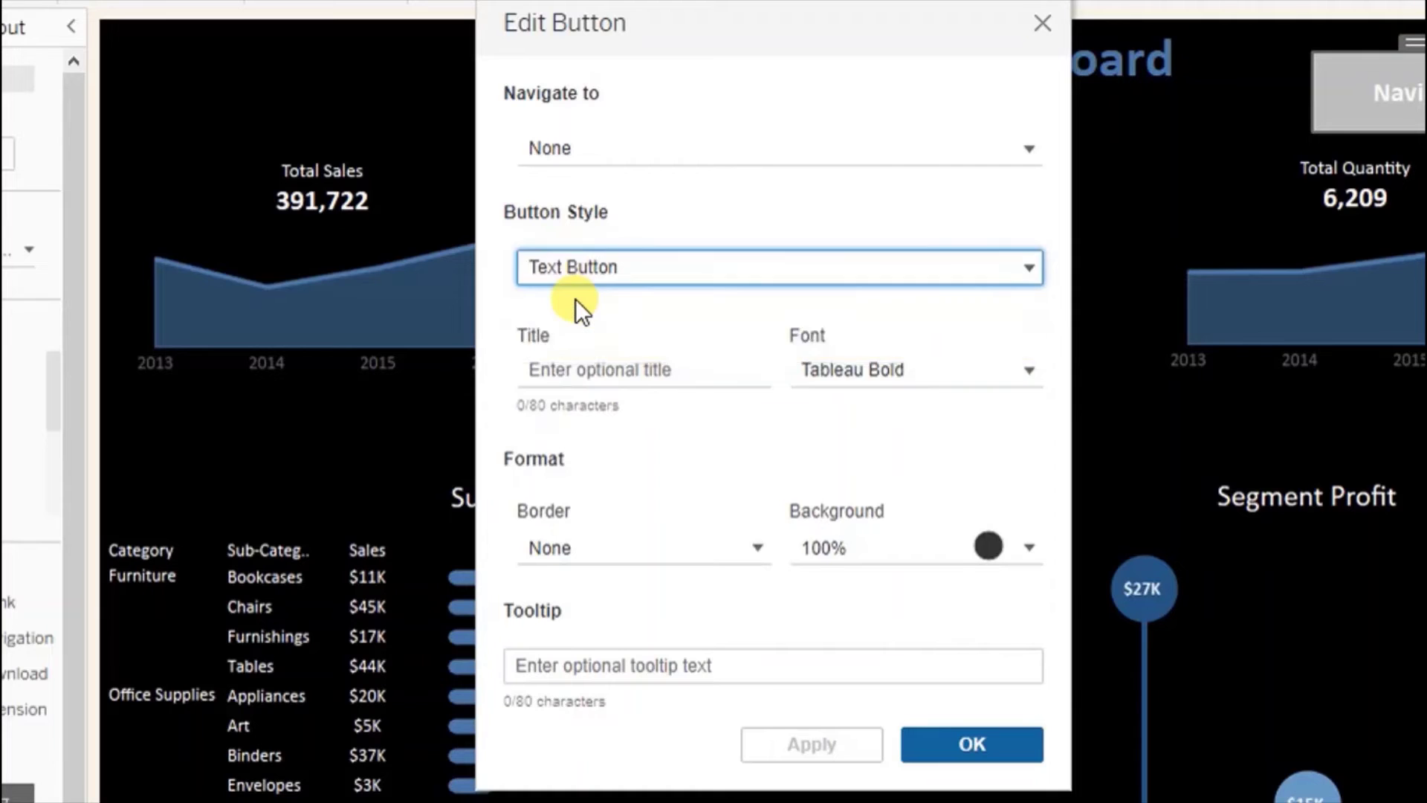
click(965, 404)
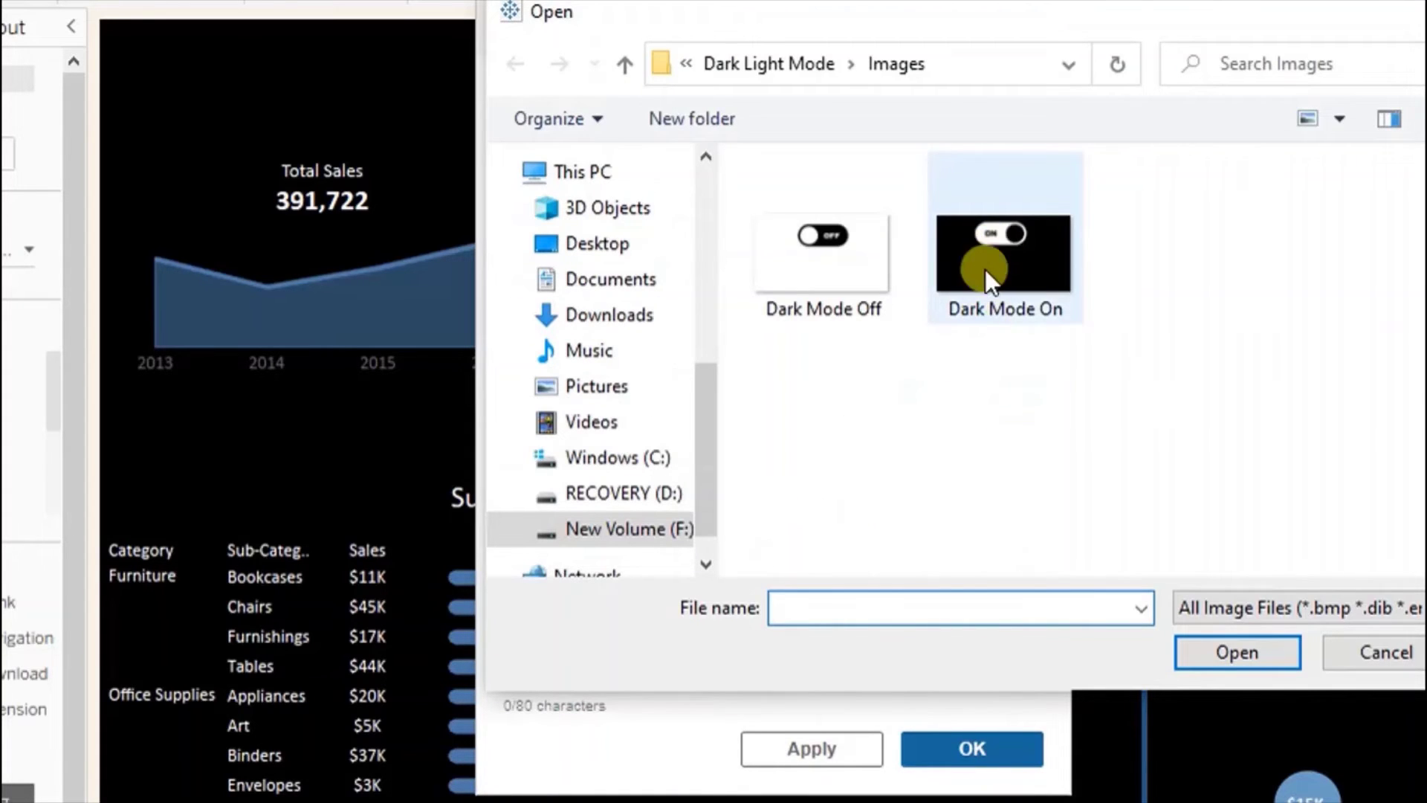
double_click(1019, 244)
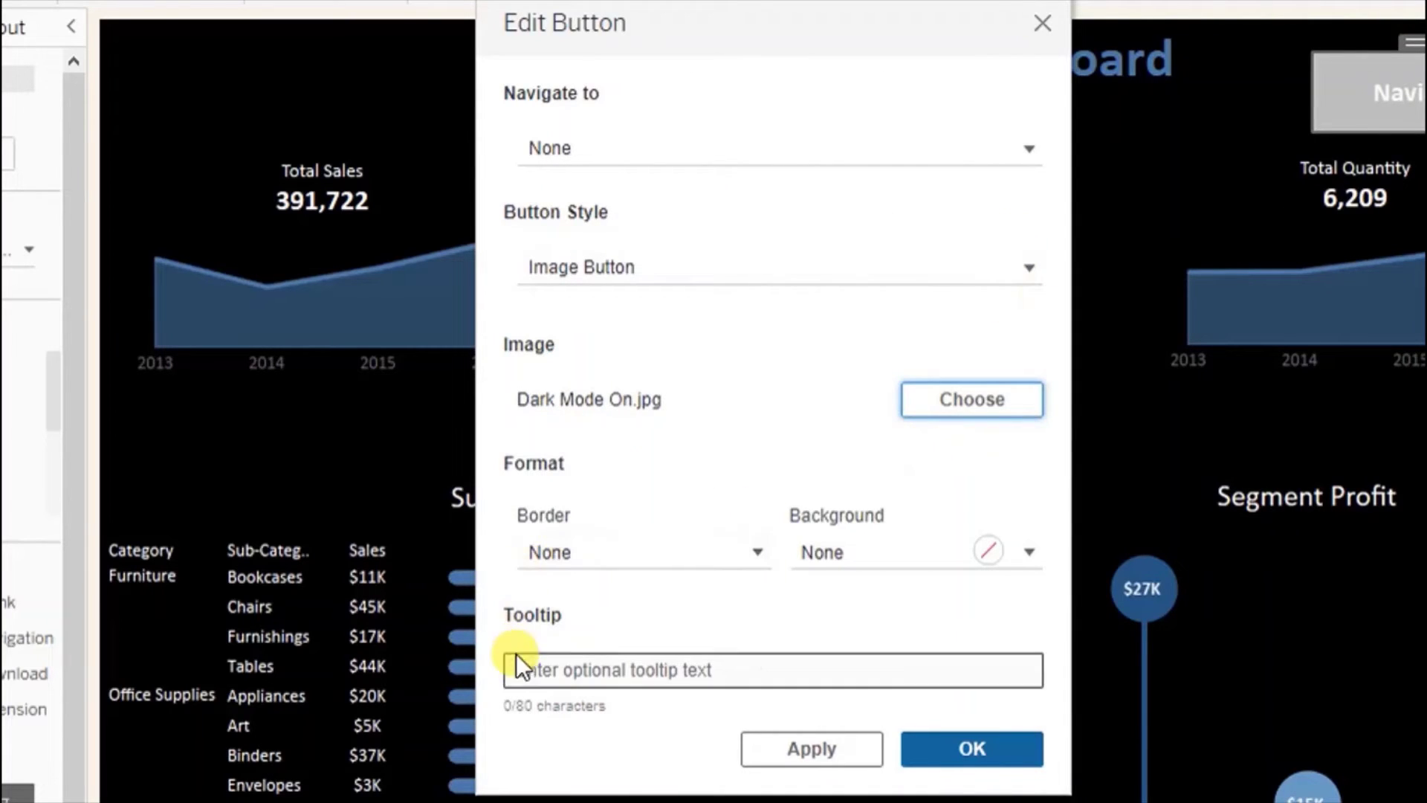
Give the button the tooltip "Click to turn on light mode" and have it navigate to Superstore Dashboard.
click(594, 670)
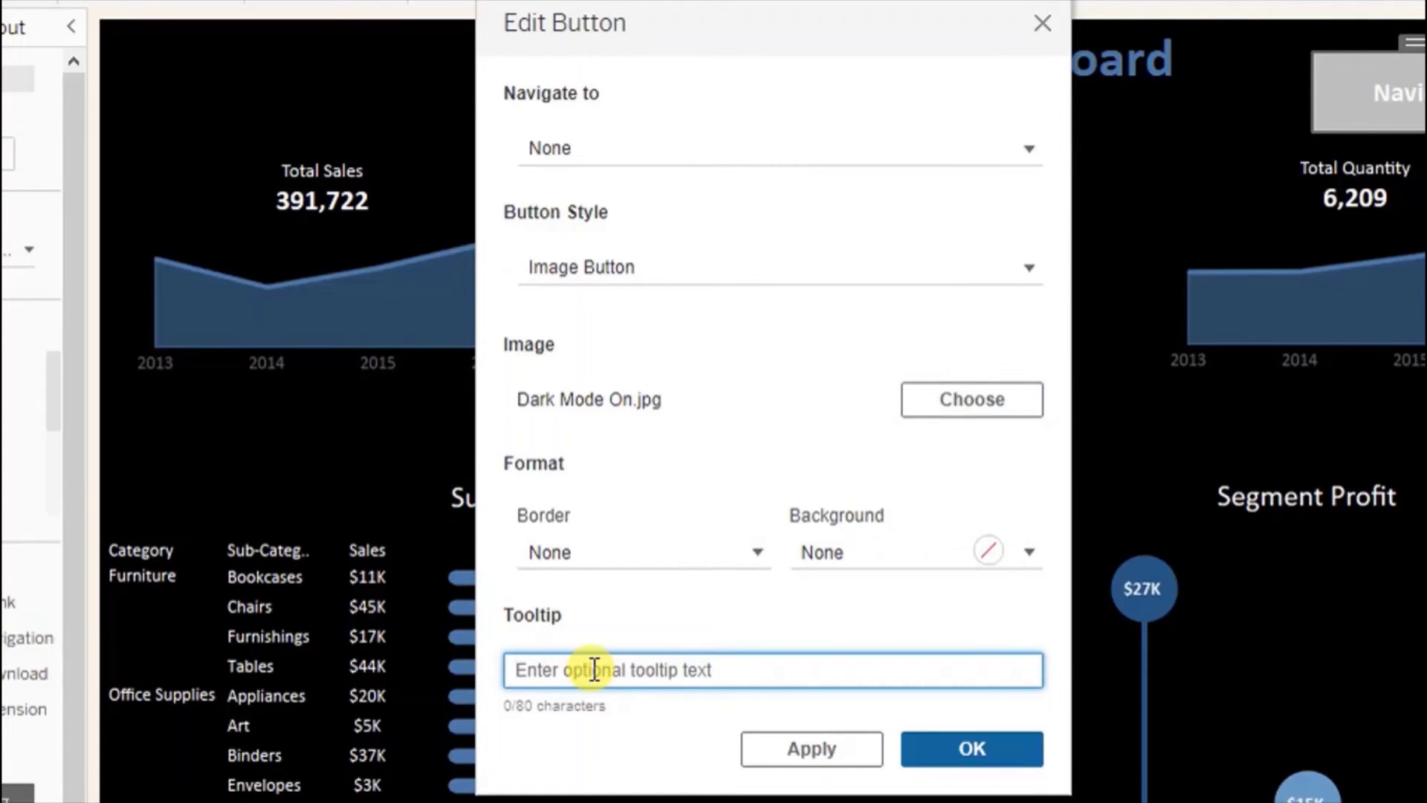
text(Click to)
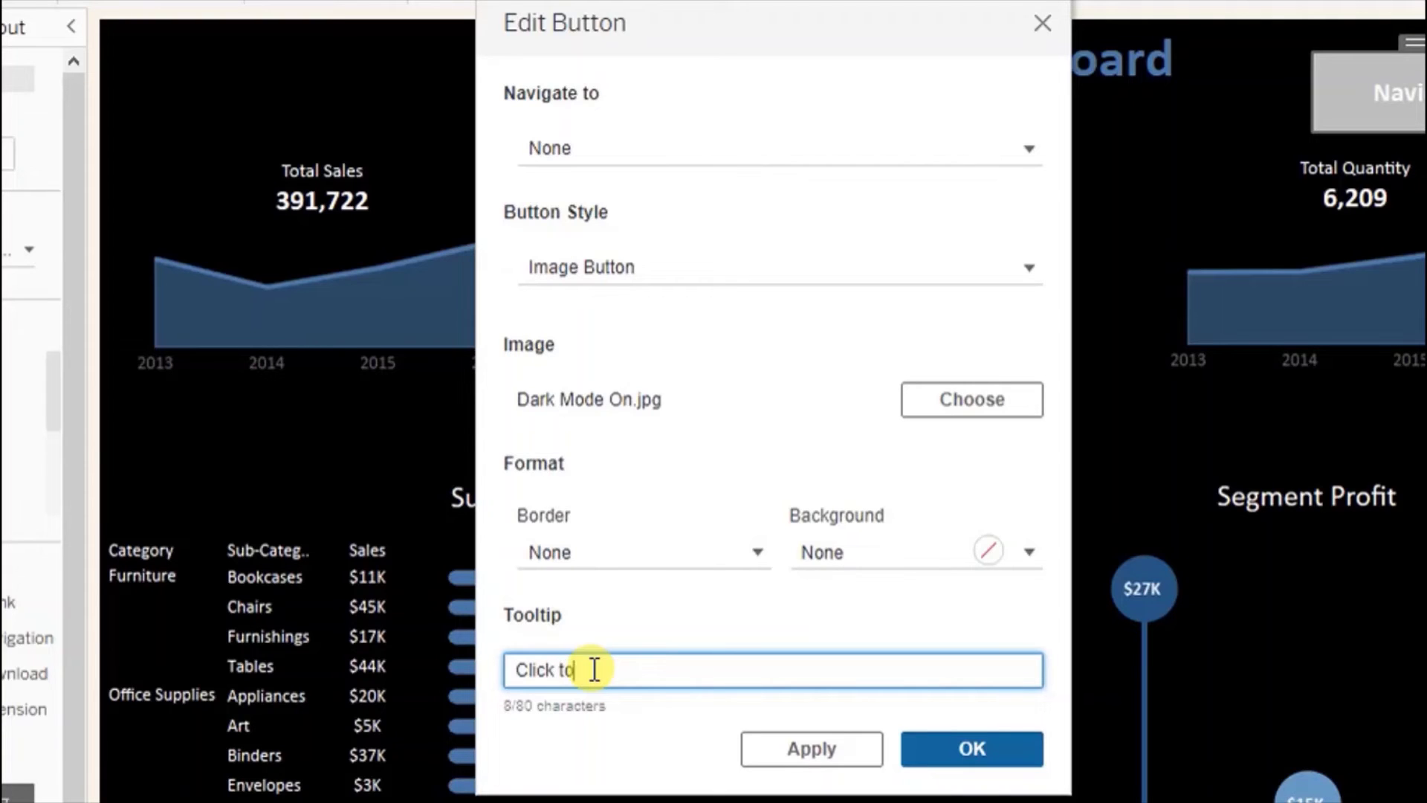
text( tur)
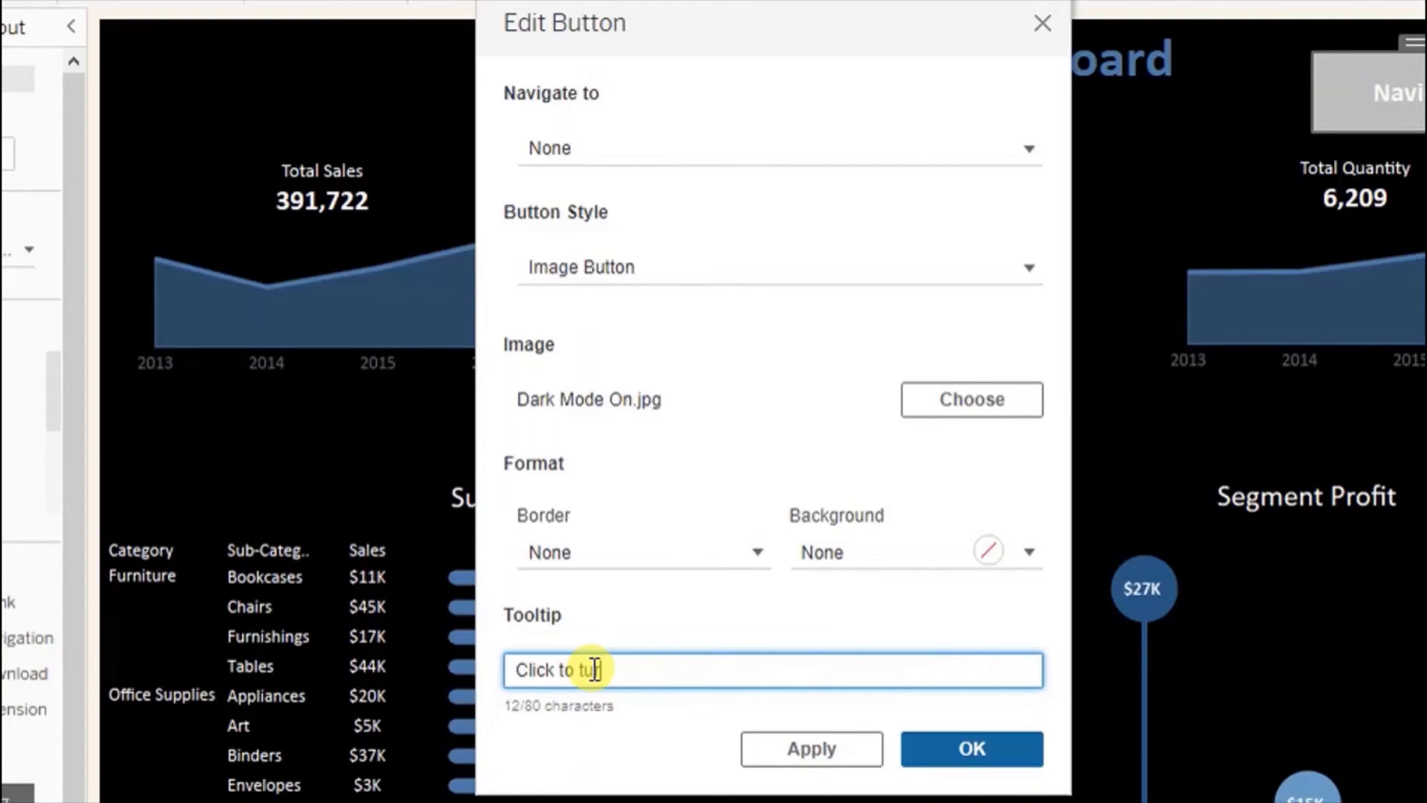
text(n on light mode)
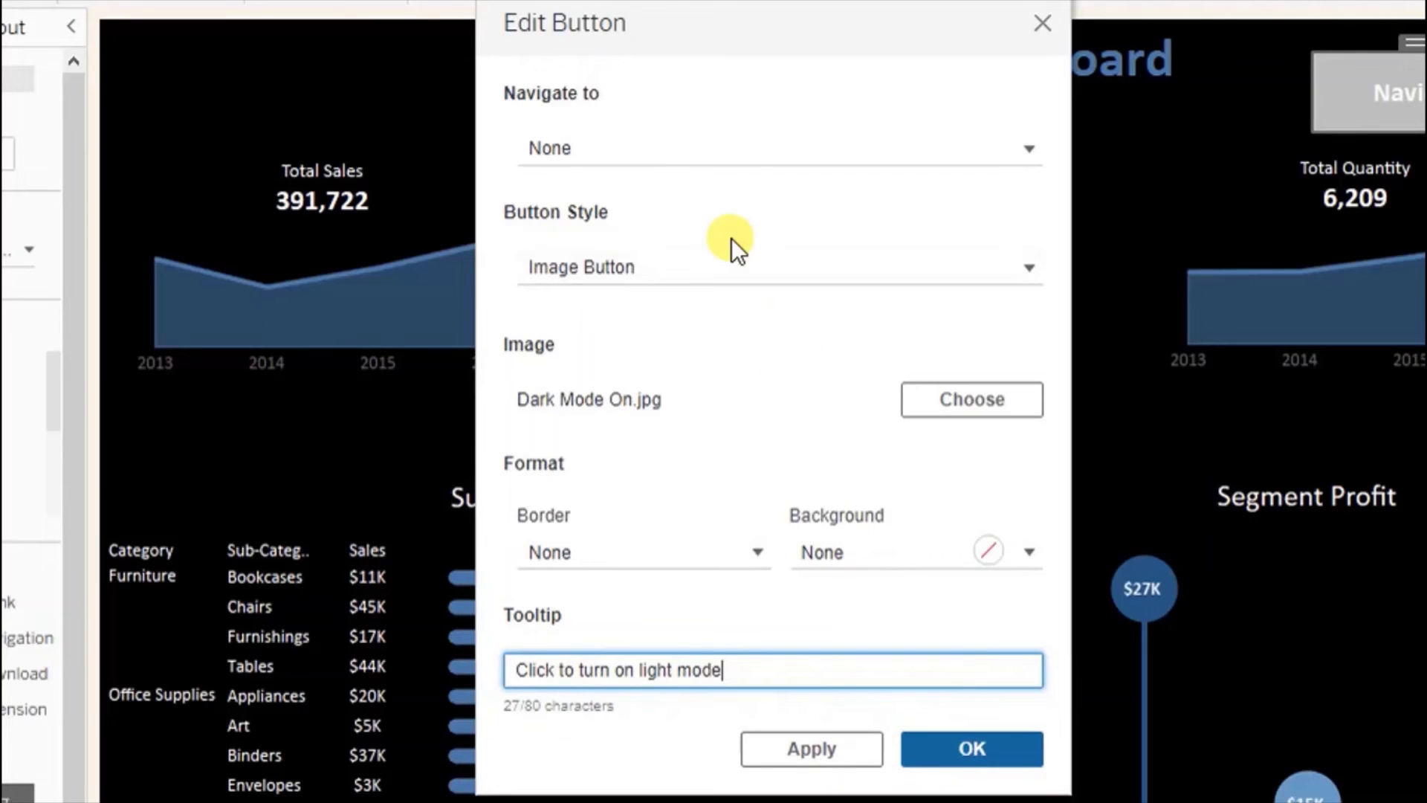
click(583, 147)
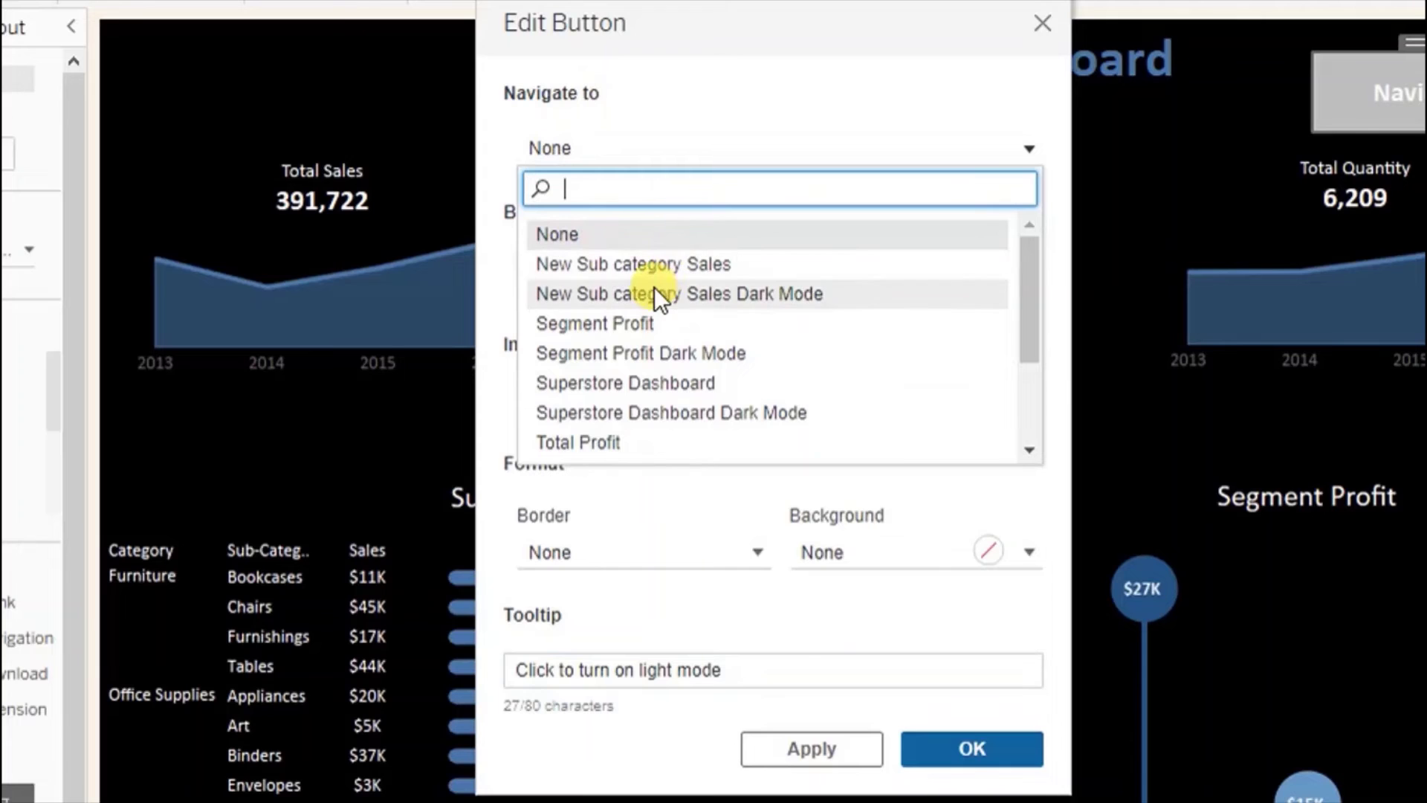
click(633, 380)
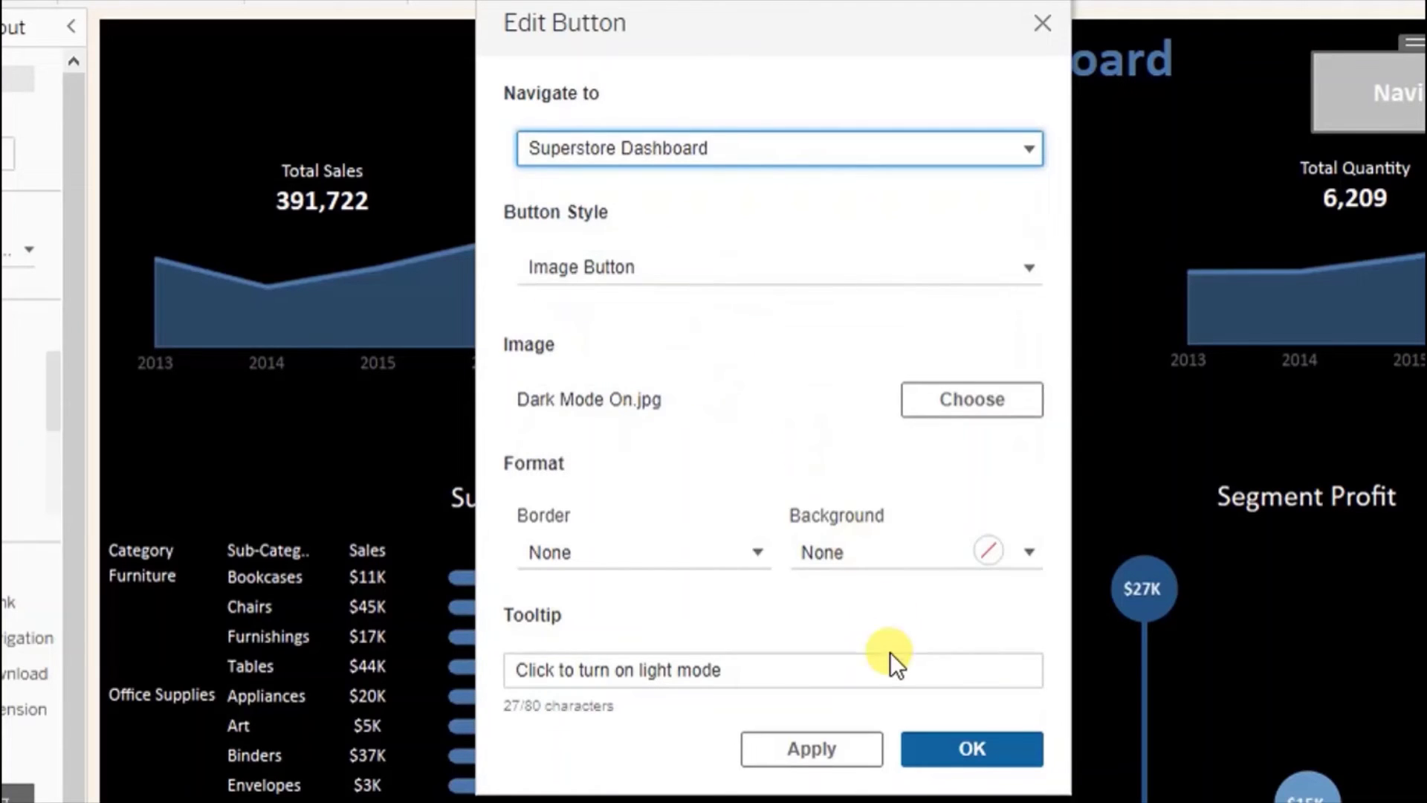
click(945, 744)
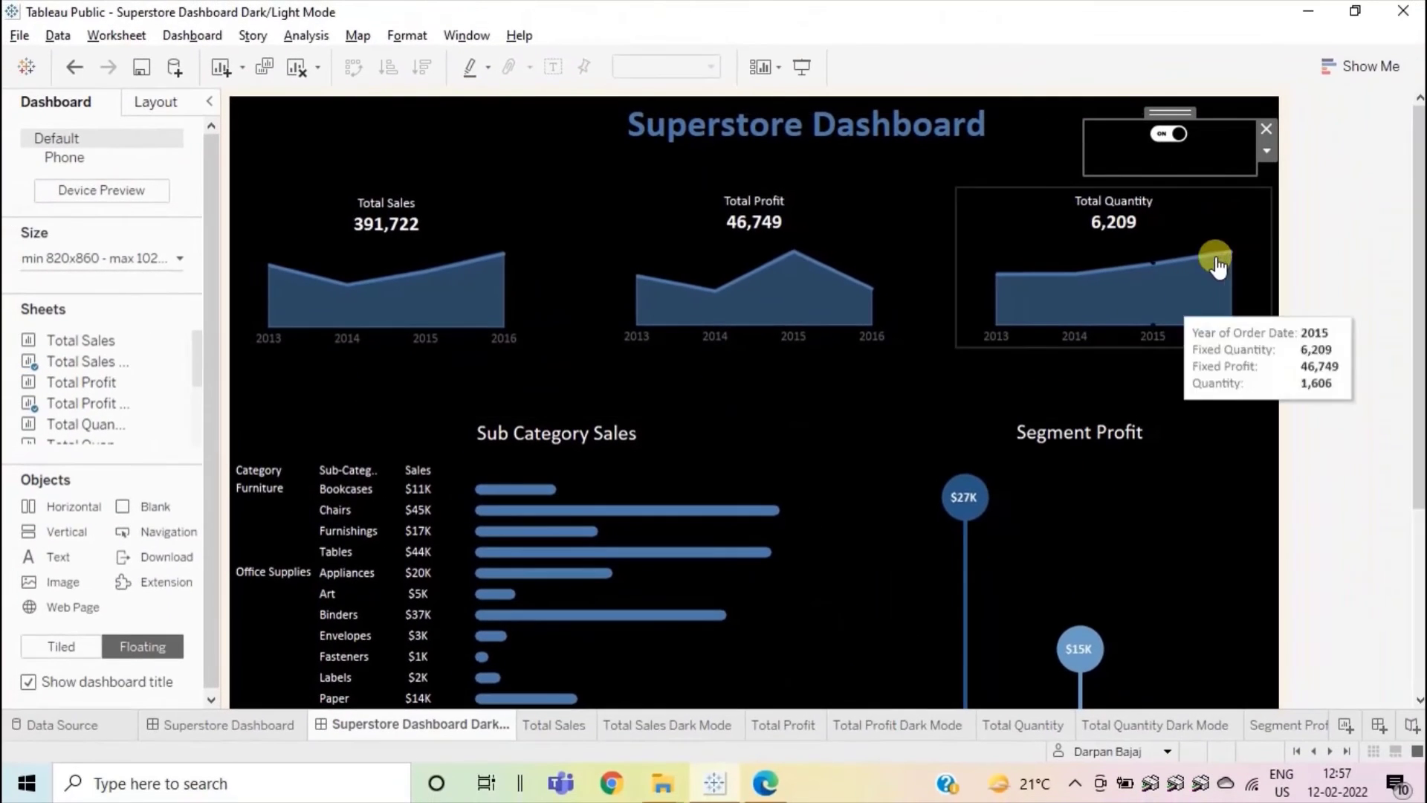
Increase the height of the ON toggle button and send it to the back of the floating order.
drag(1211, 179, 1210, 197)
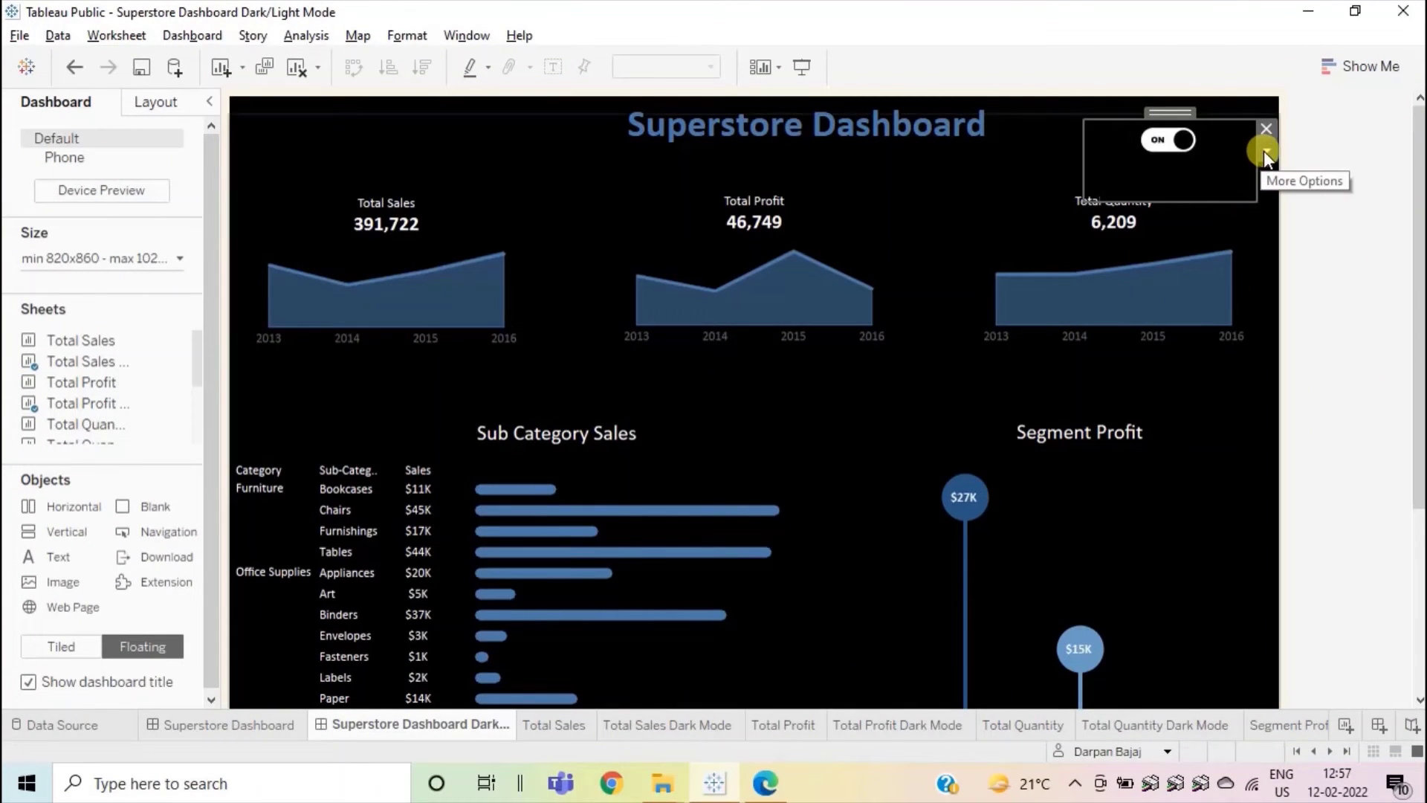
click(1263, 150)
mouse_move(1284, 256)
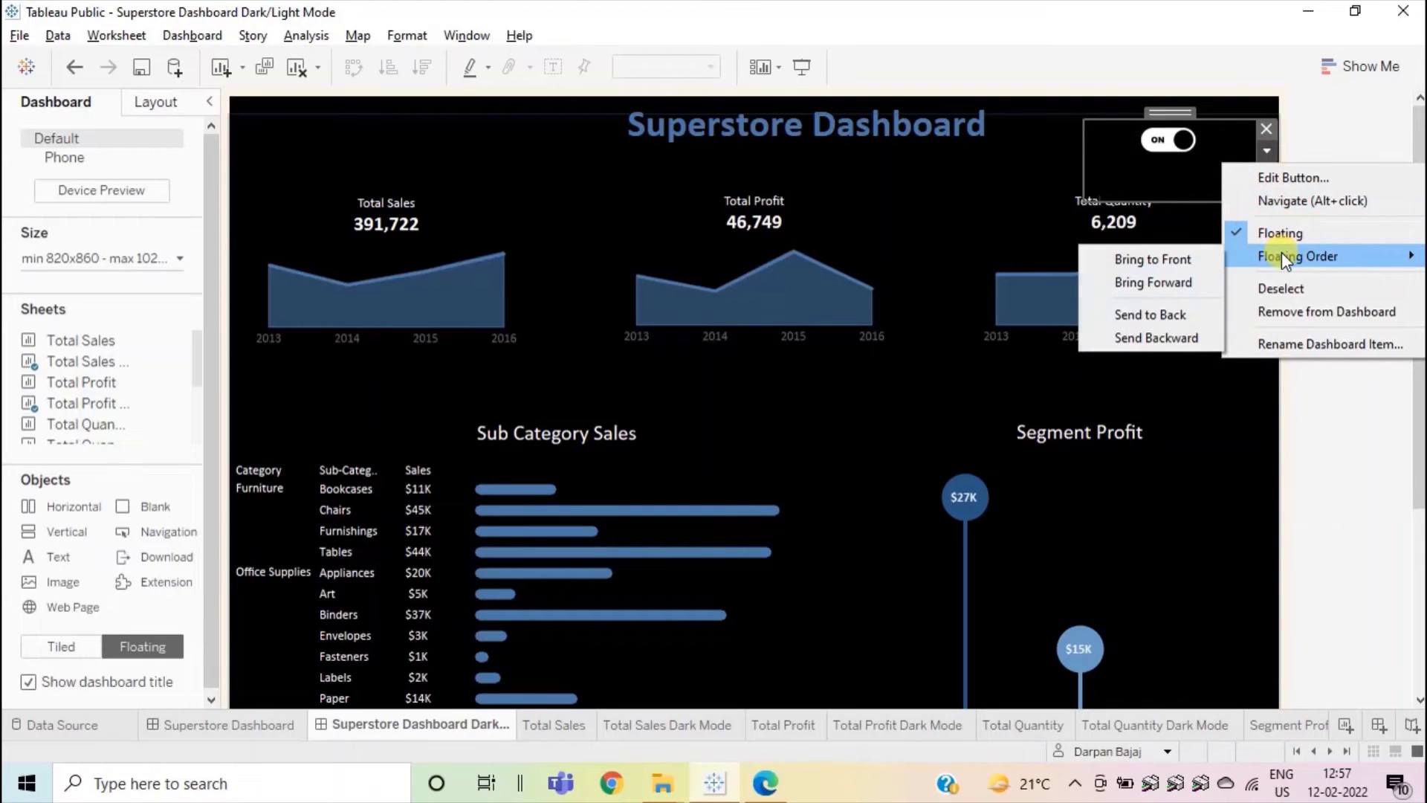
click(1152, 314)
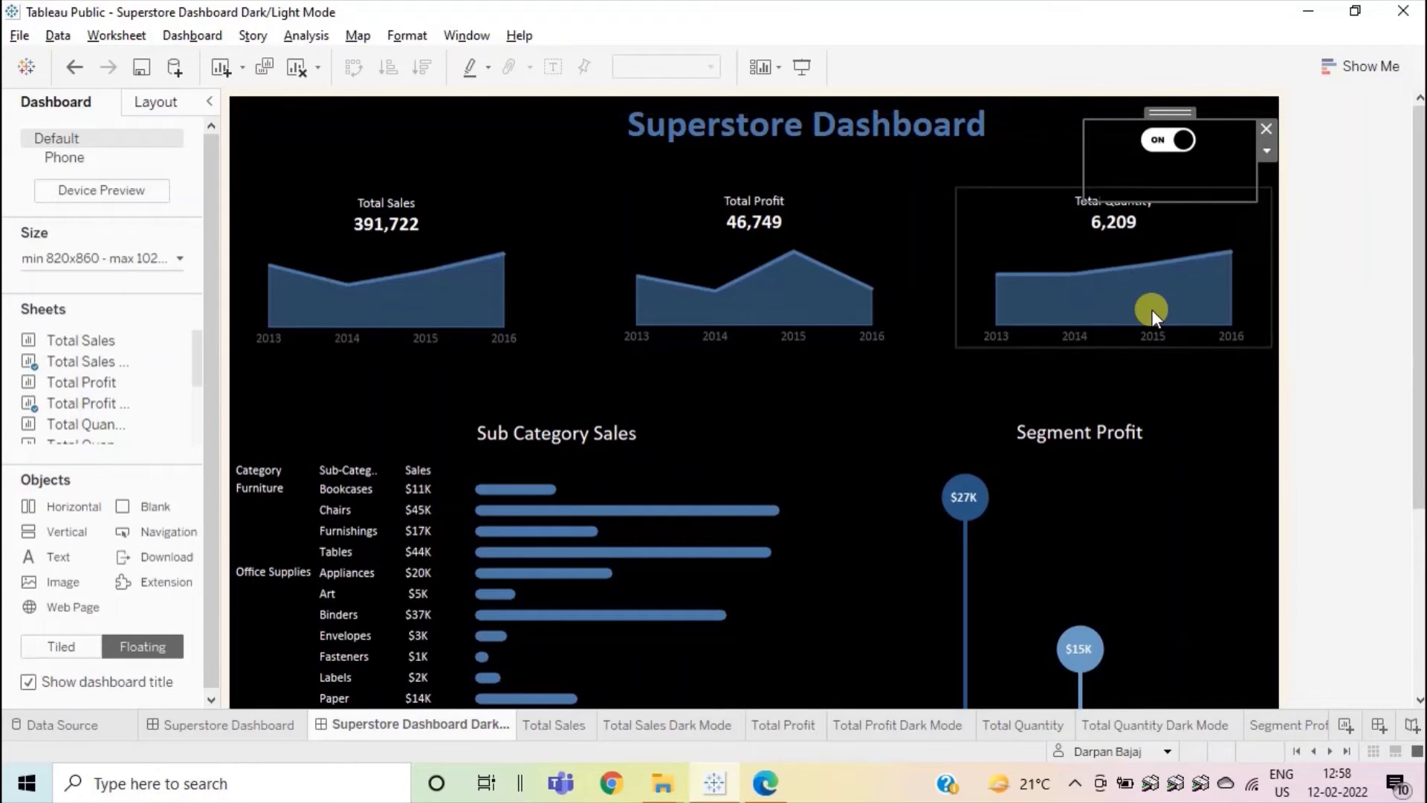
click(1323, 217)
Move the ON toggle button slightly lower beside the dashboard title and deselect it.
click(1183, 146)
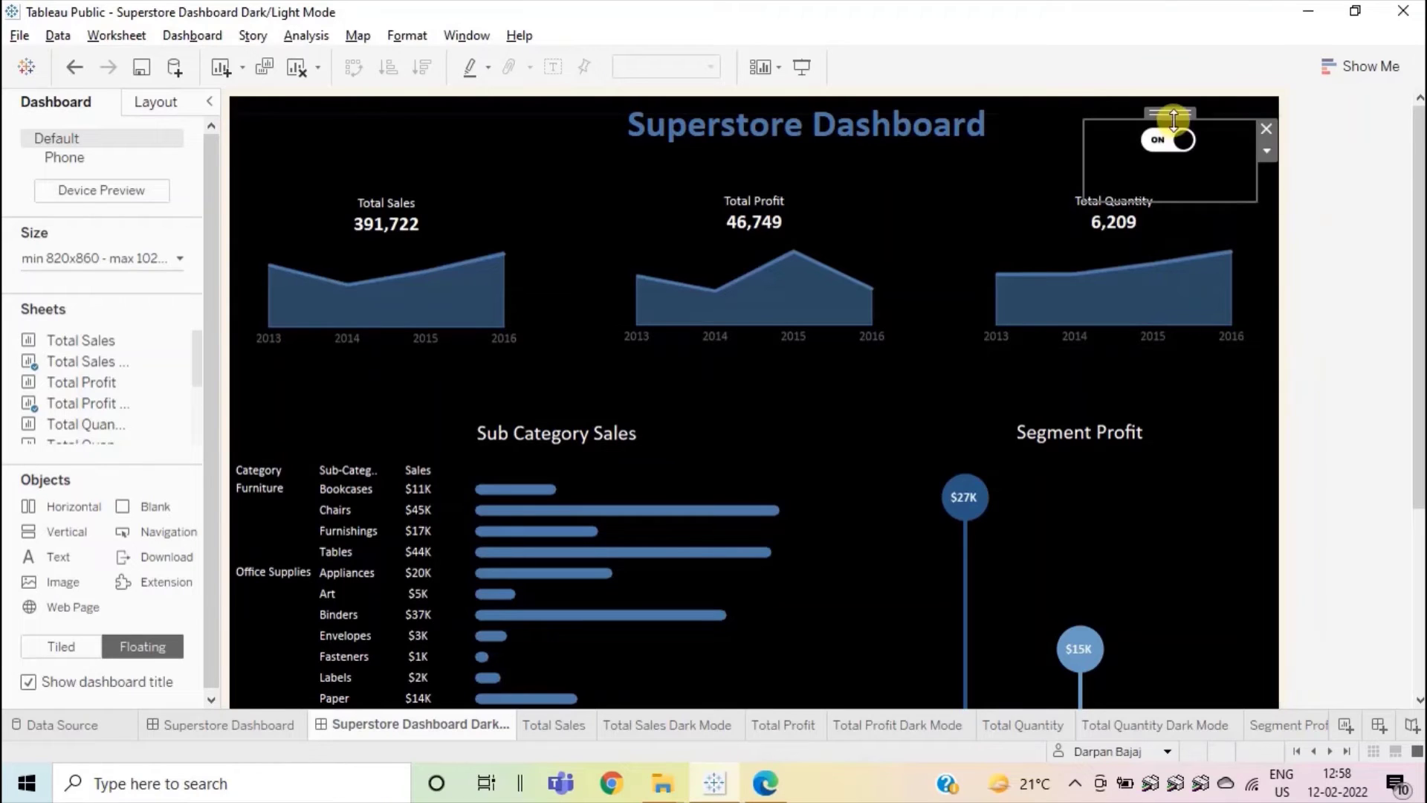
drag(1173, 119, 1173, 124)
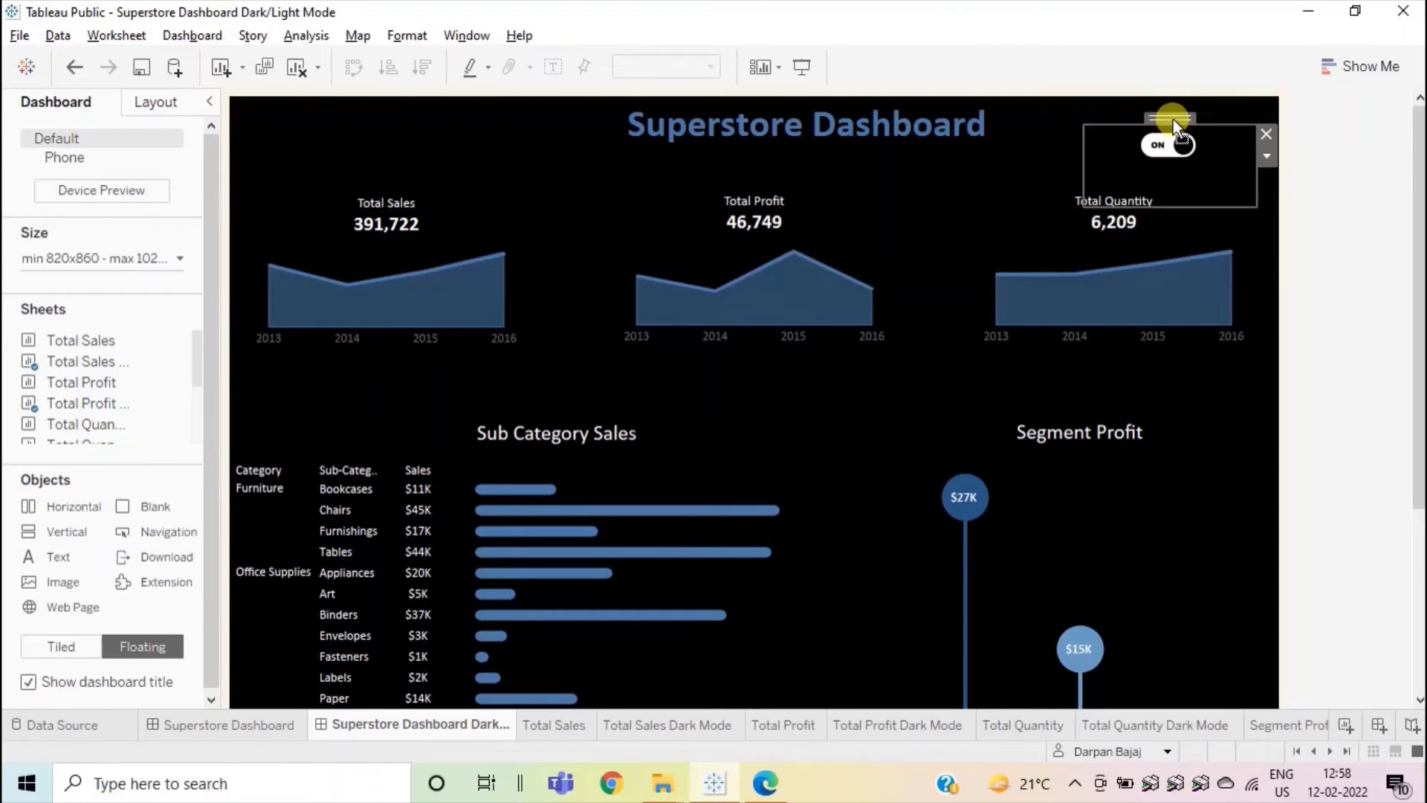
click(1054, 145)
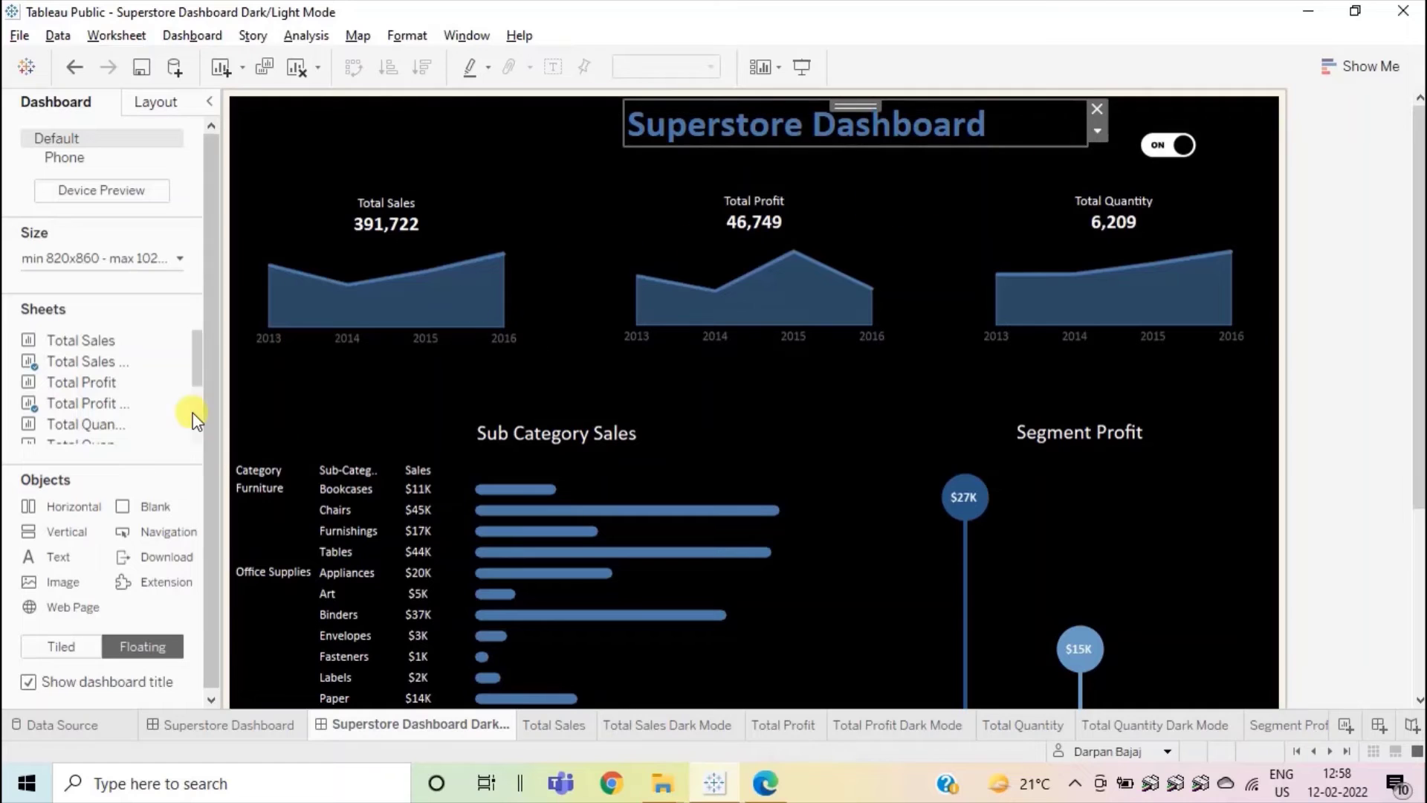
Add a floating text object reading "Dark Mode" below the Total Sales chart on the dark dashboard.
drag(59, 551, 422, 365)
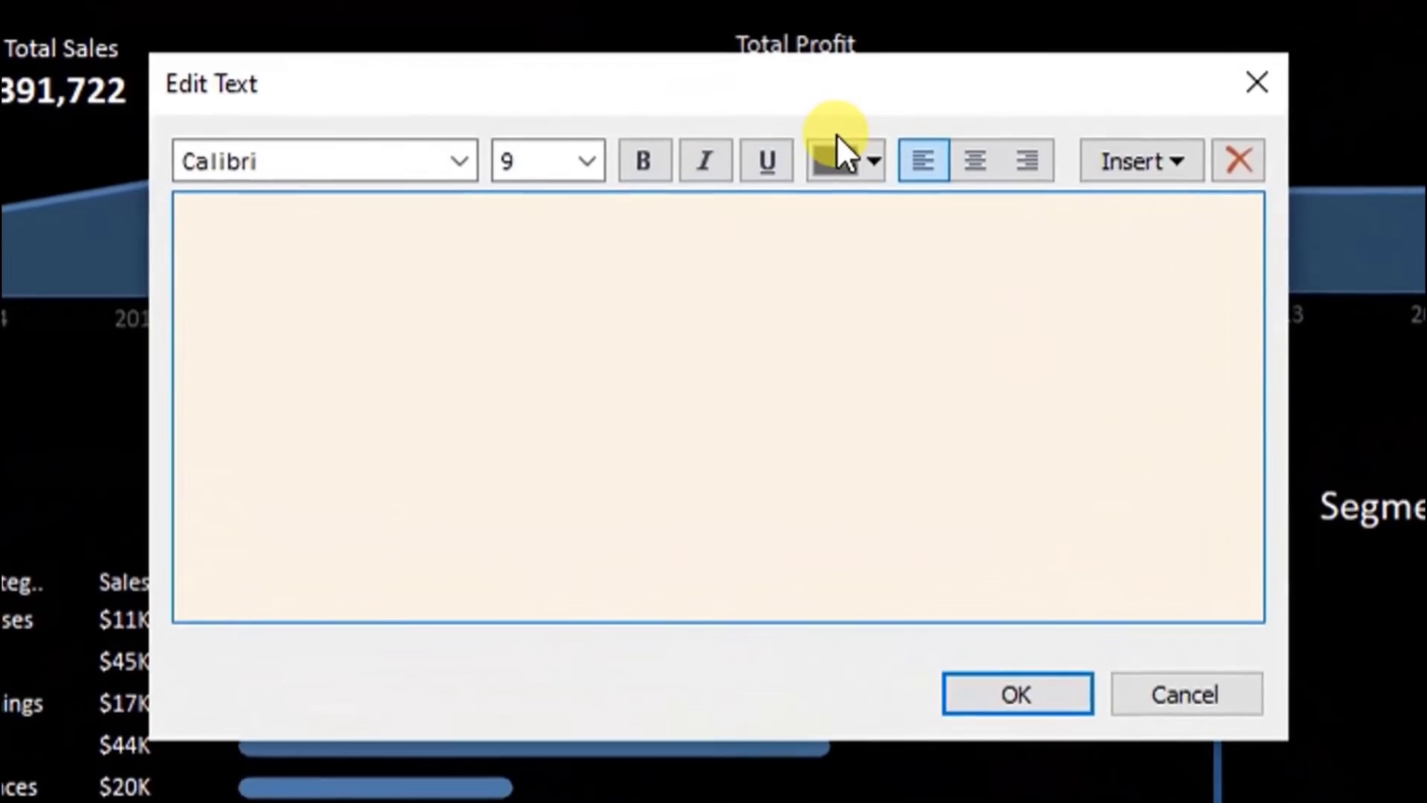
text(Dark)
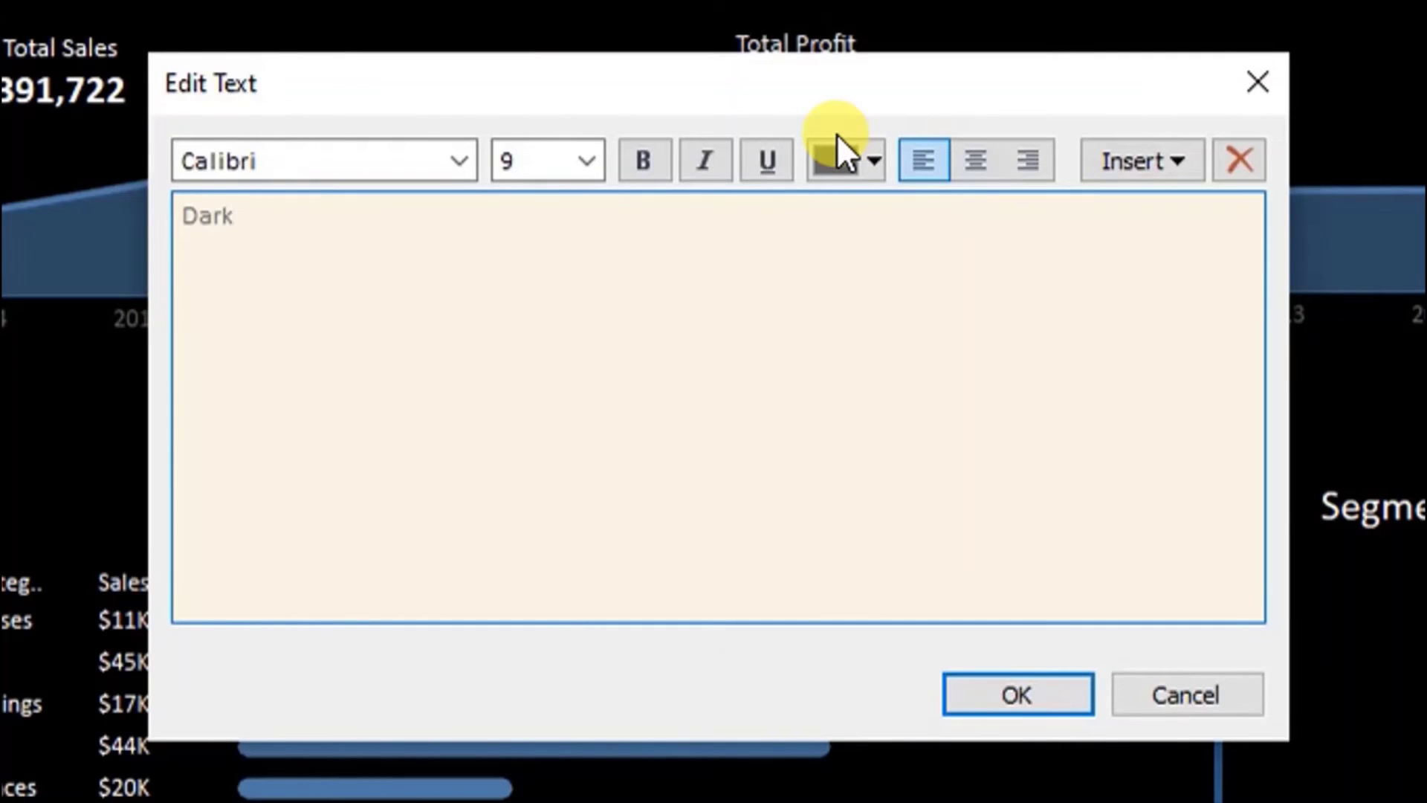
text( Mode)
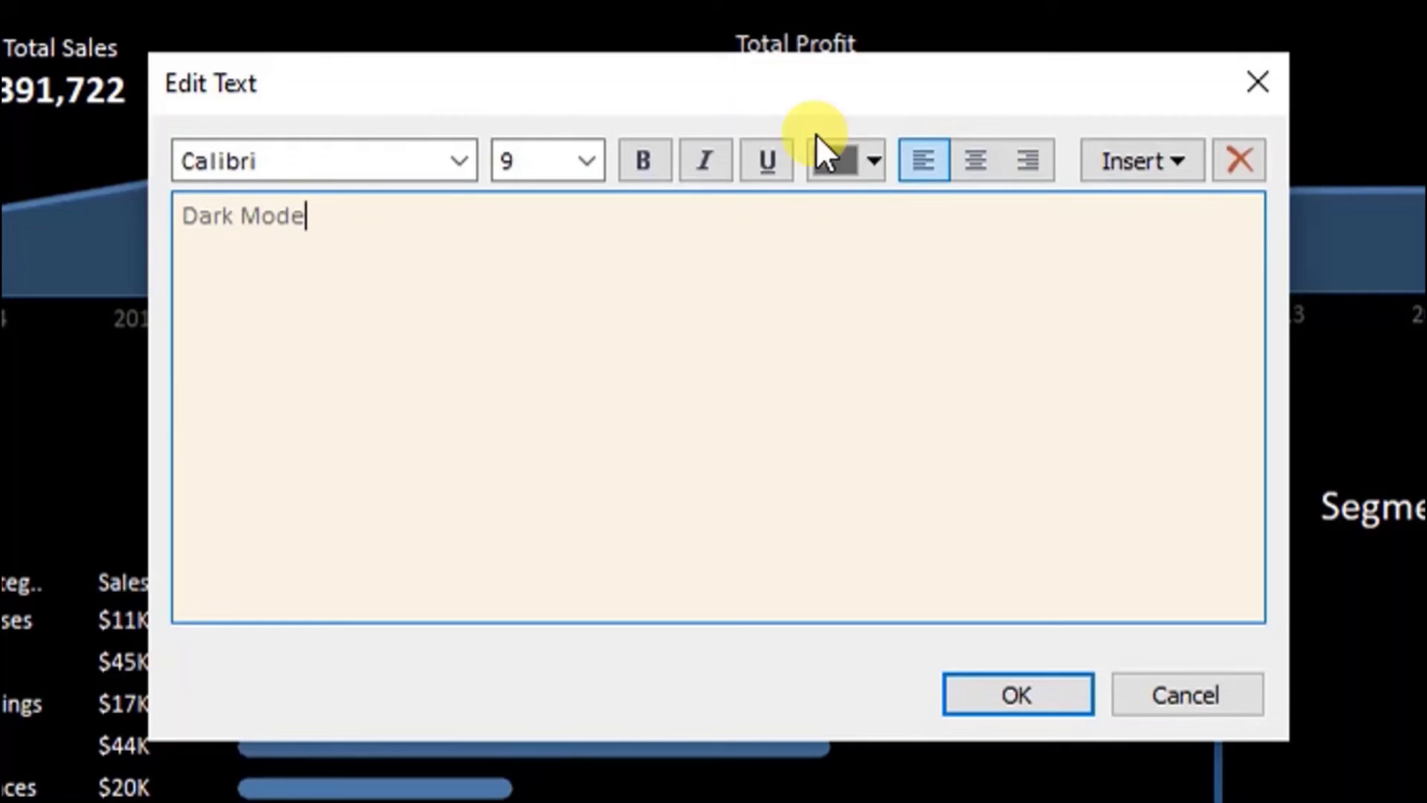
Format the Dark Mode text in black at size 11 with centre alignment and apply it.
drag(327, 213, 176, 227)
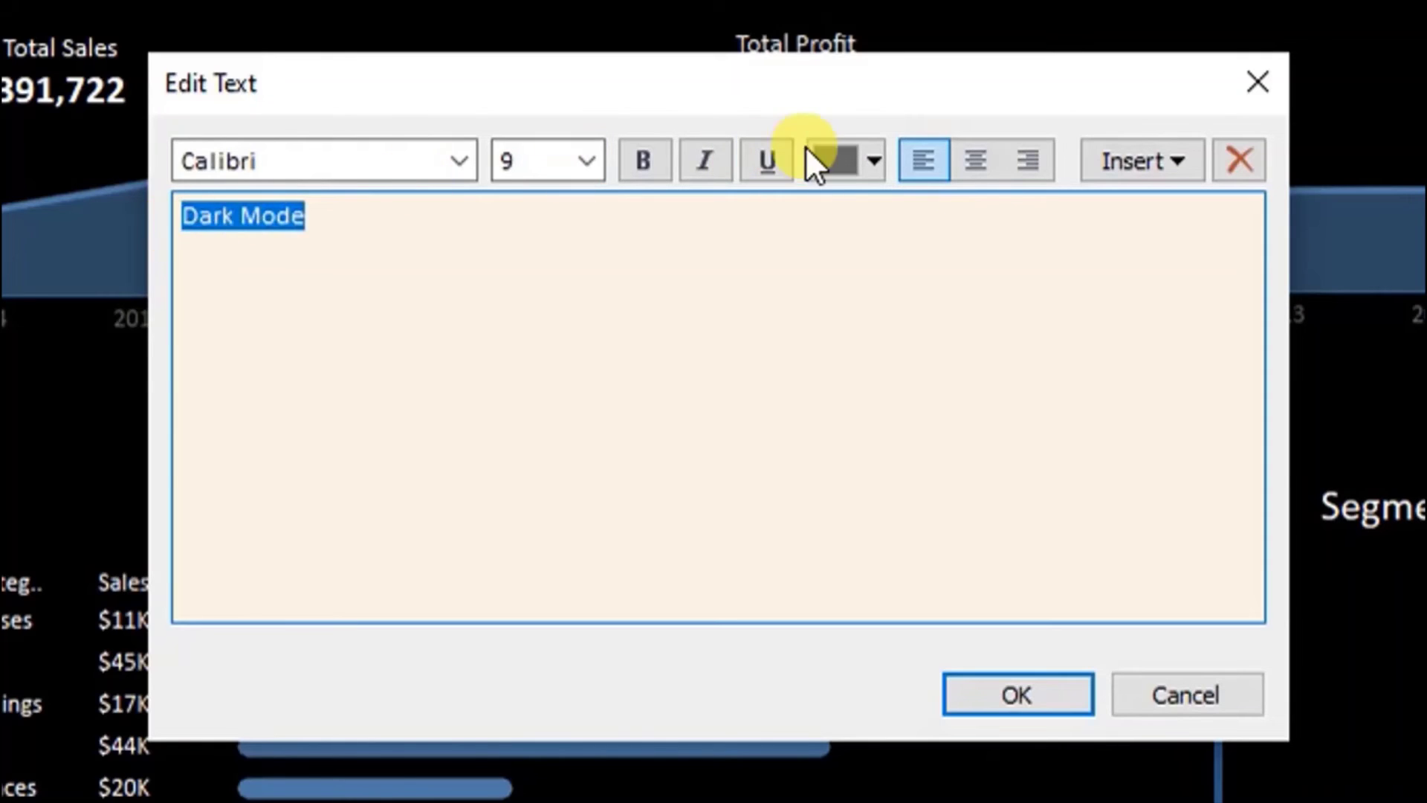
click(844, 162)
click(840, 204)
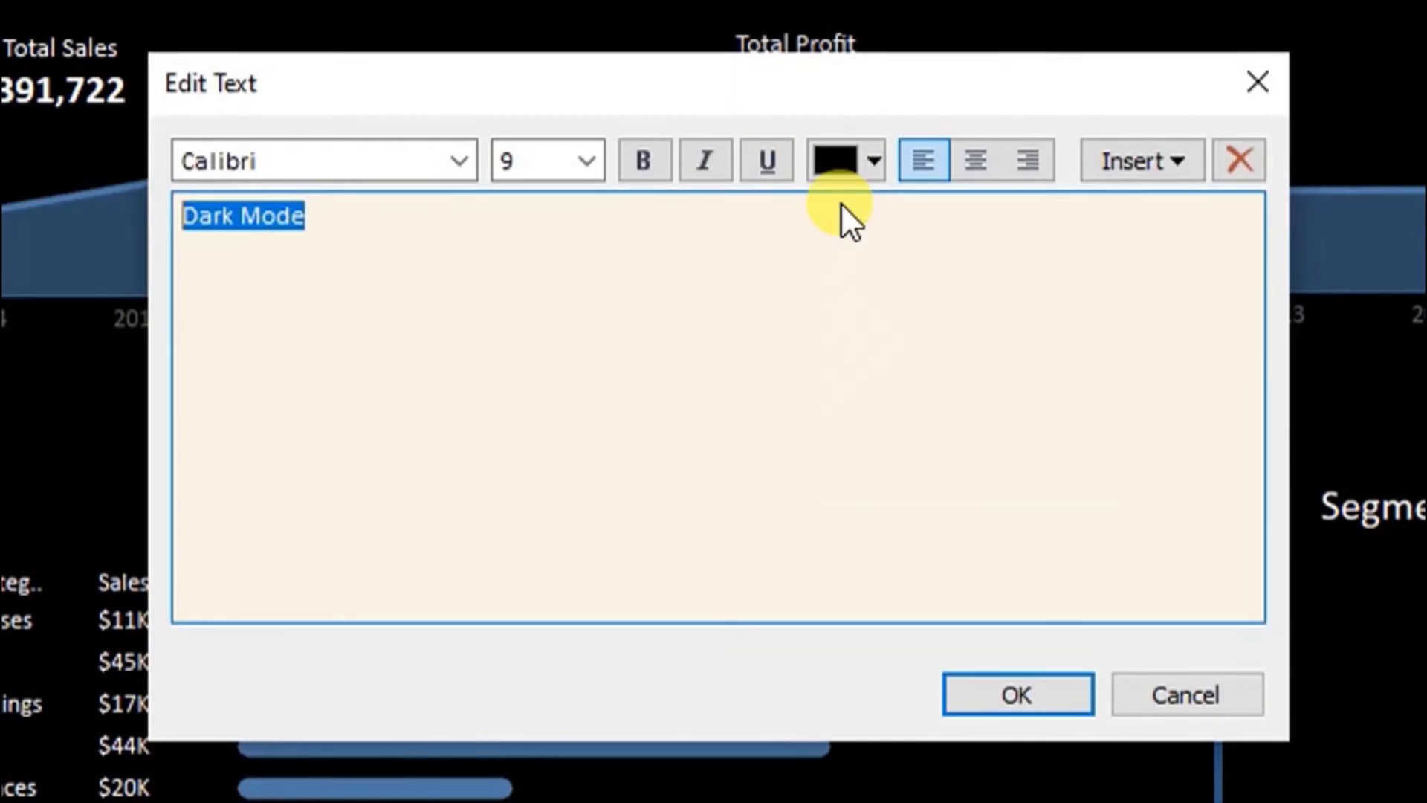
click(587, 165)
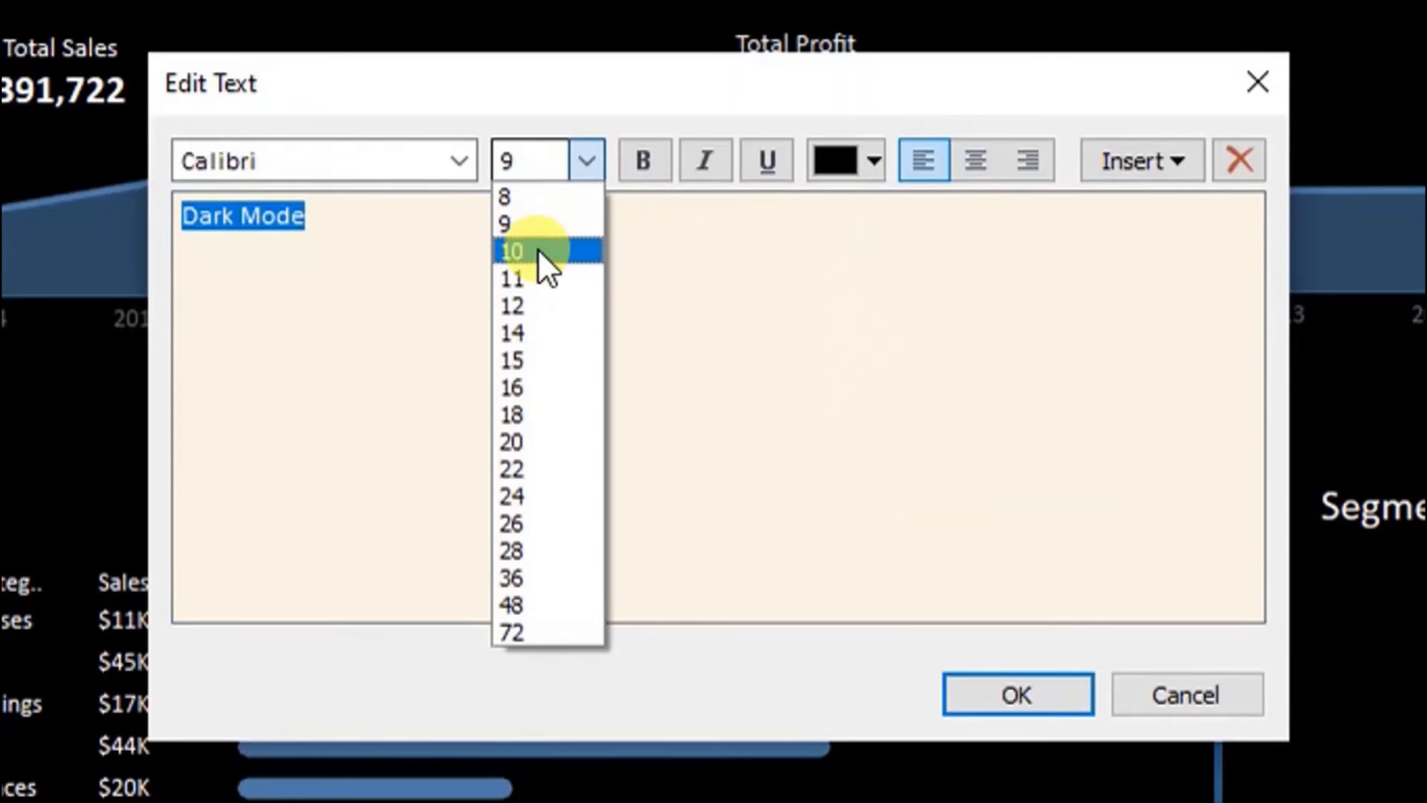
click(535, 273)
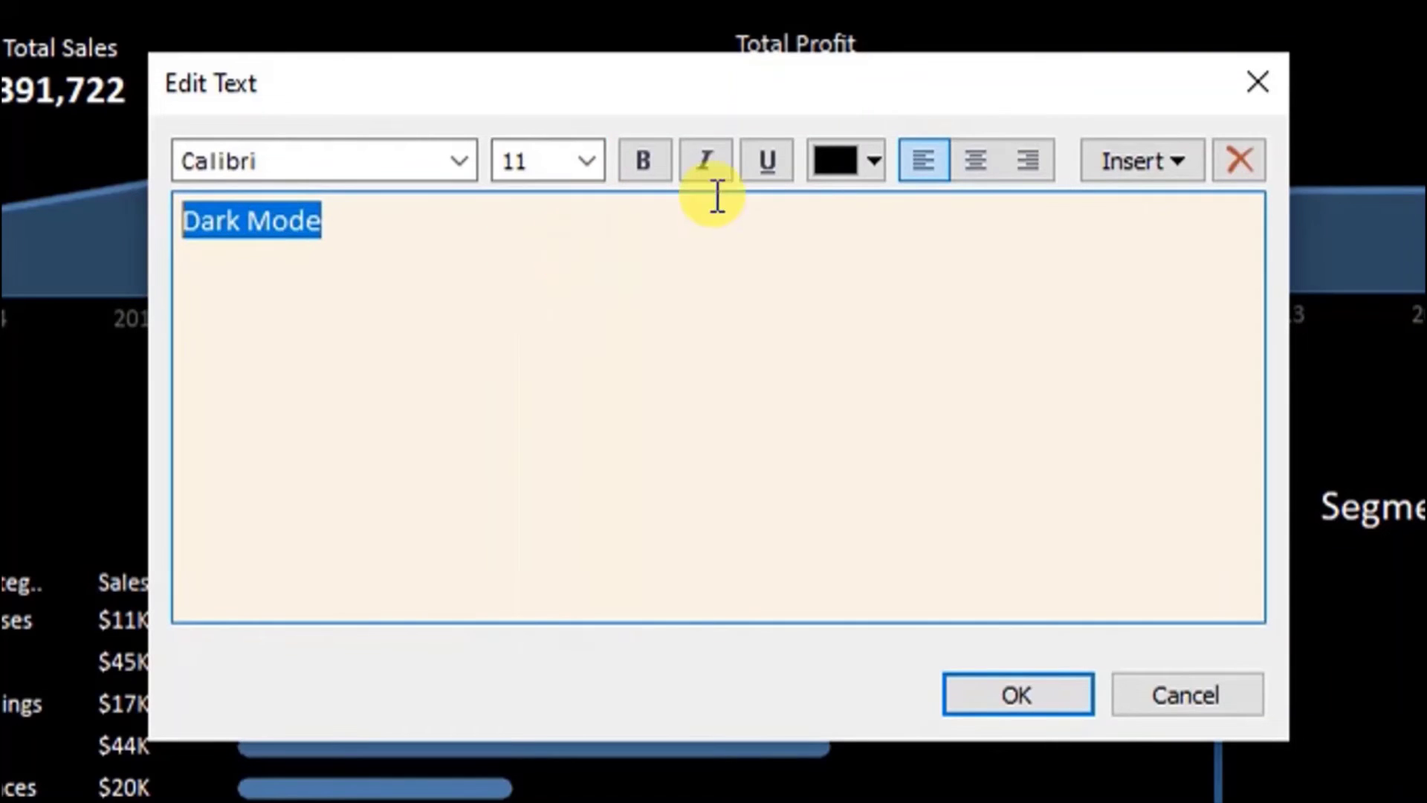
click(977, 162)
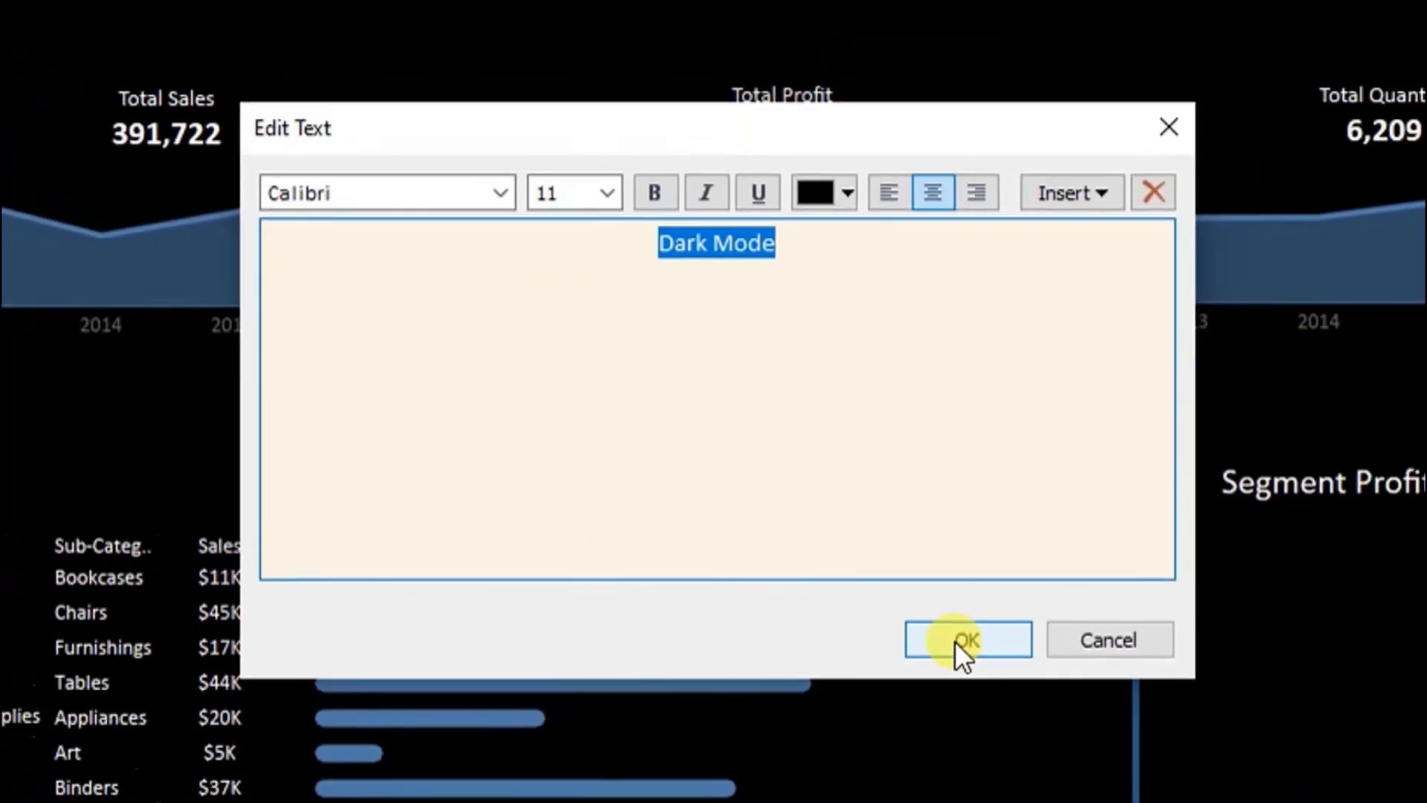
click(999, 695)
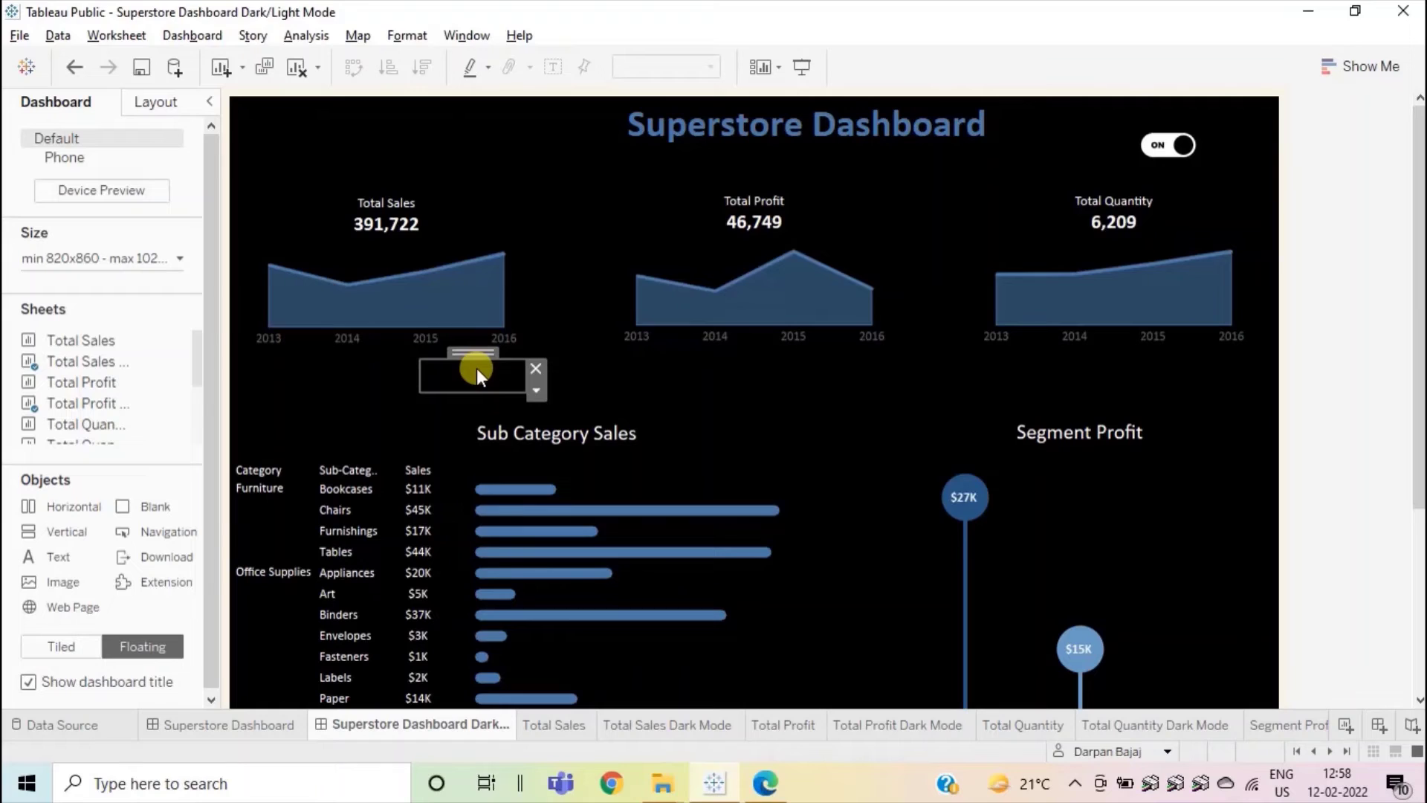
Recolour the Dark Mode label white and move it directly above the ON toggle.
double_click(475, 368)
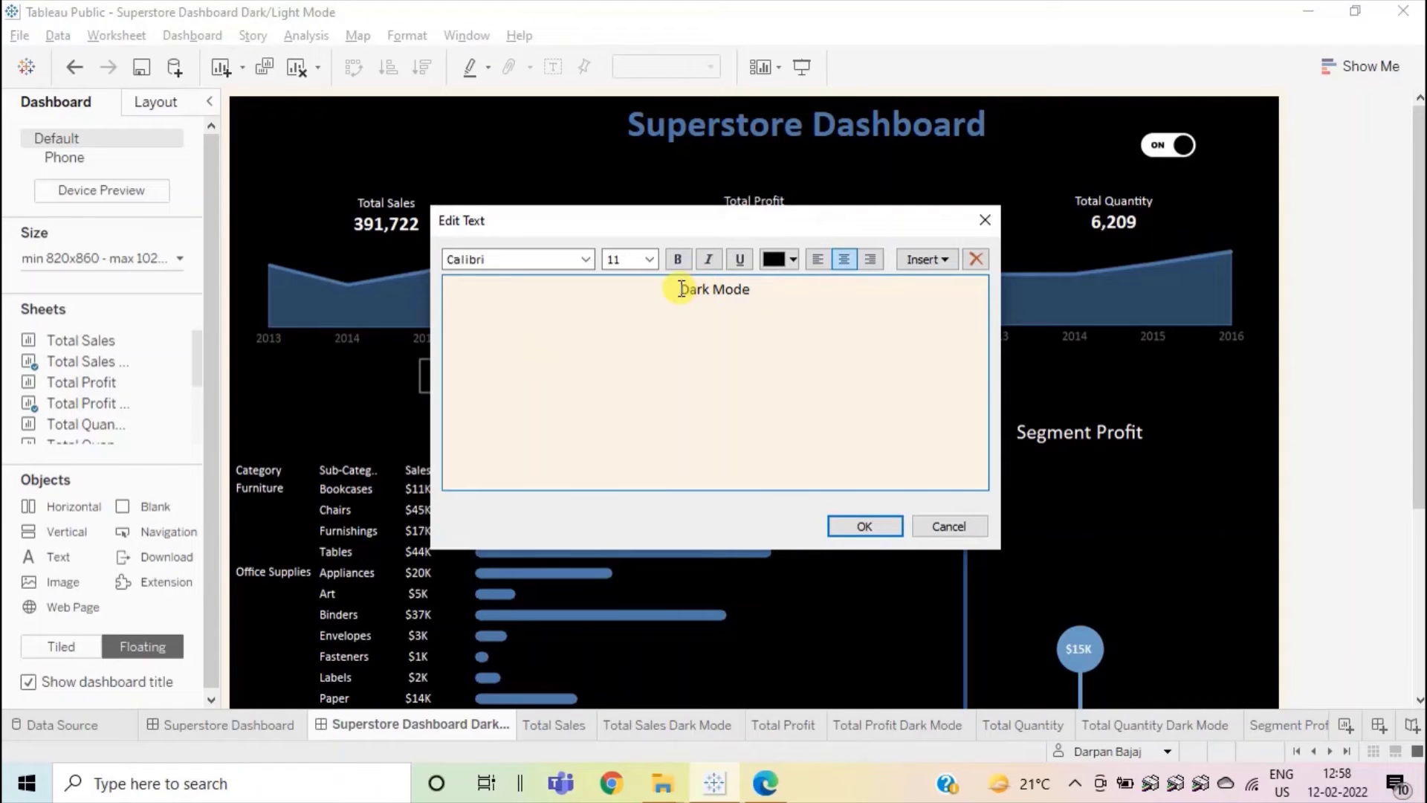
drag(680, 289, 753, 290)
click(772, 260)
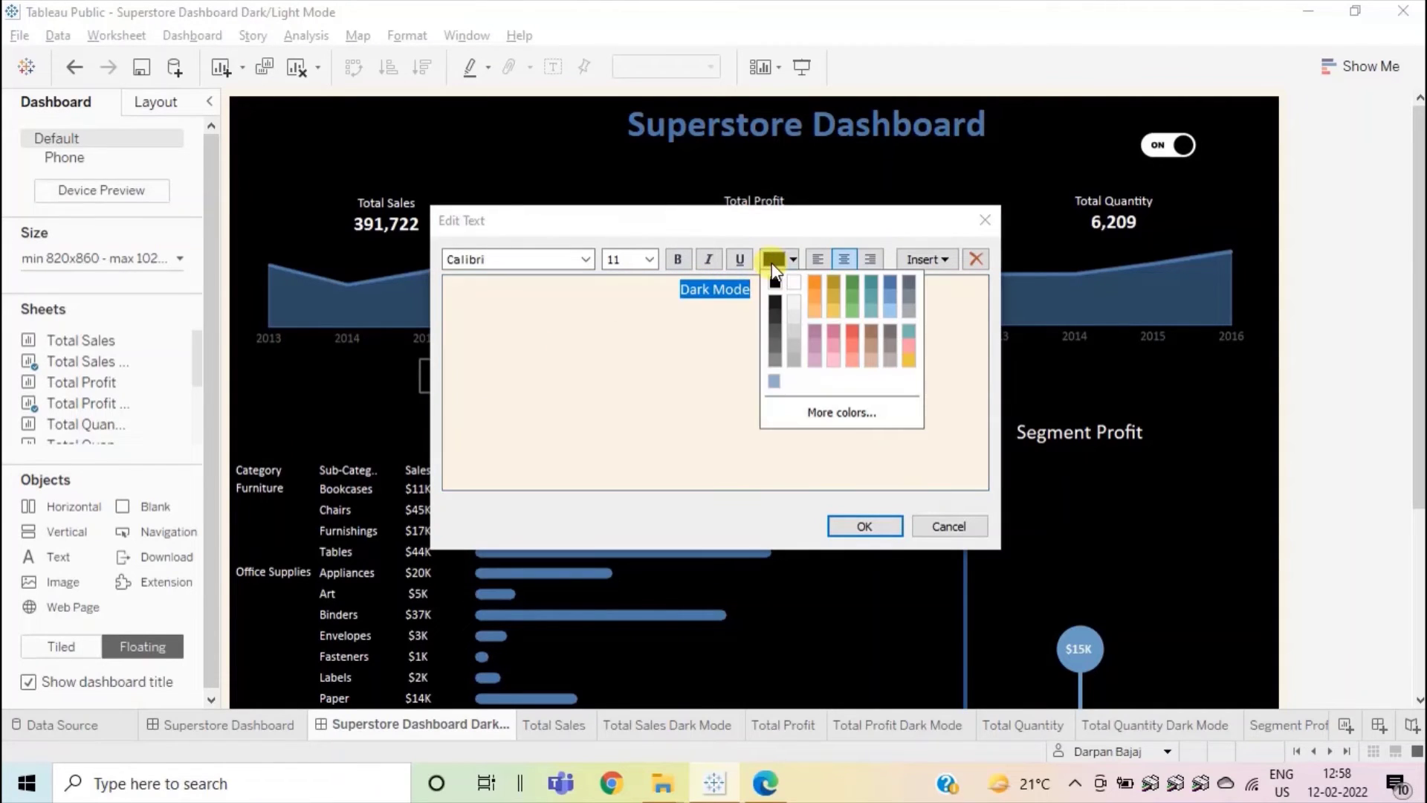
click(792, 284)
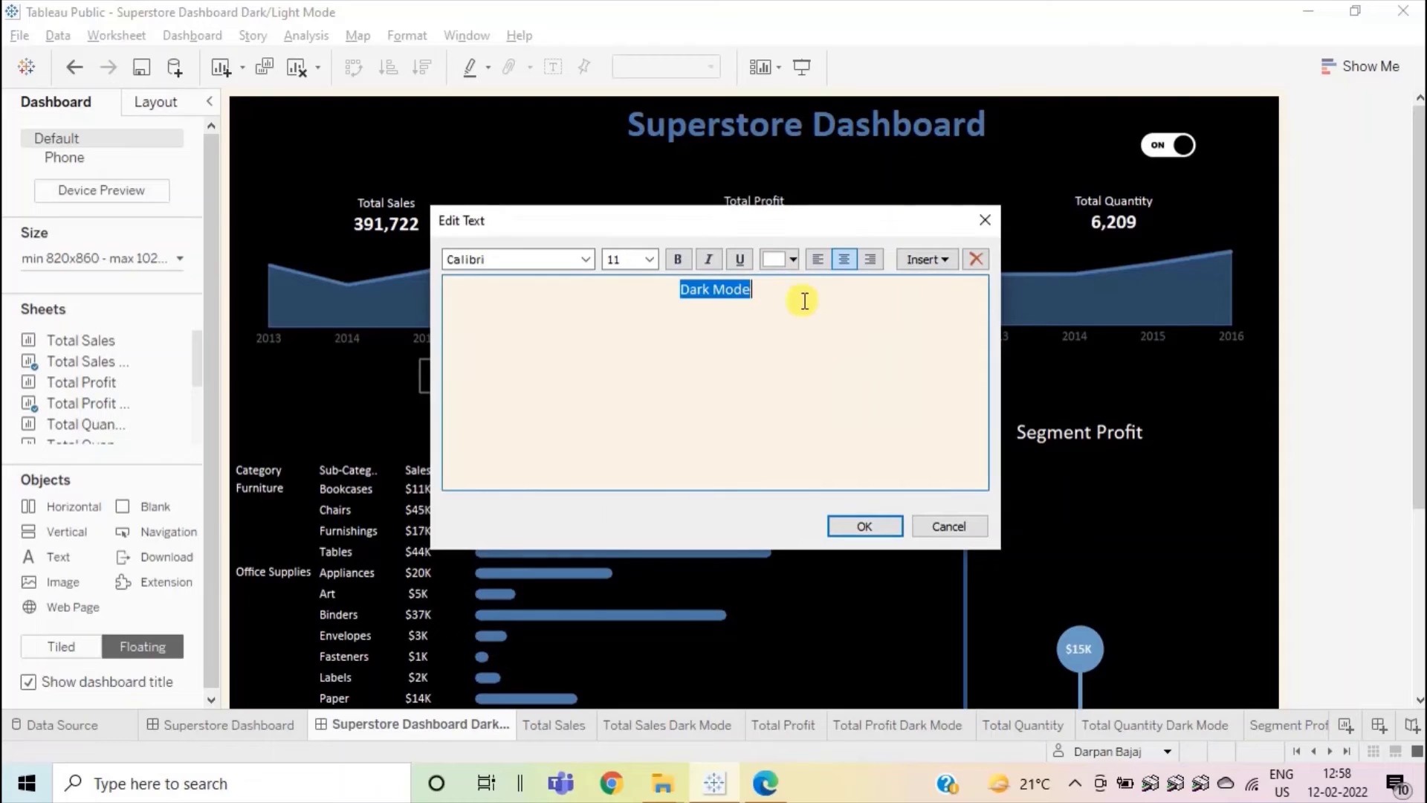
click(865, 526)
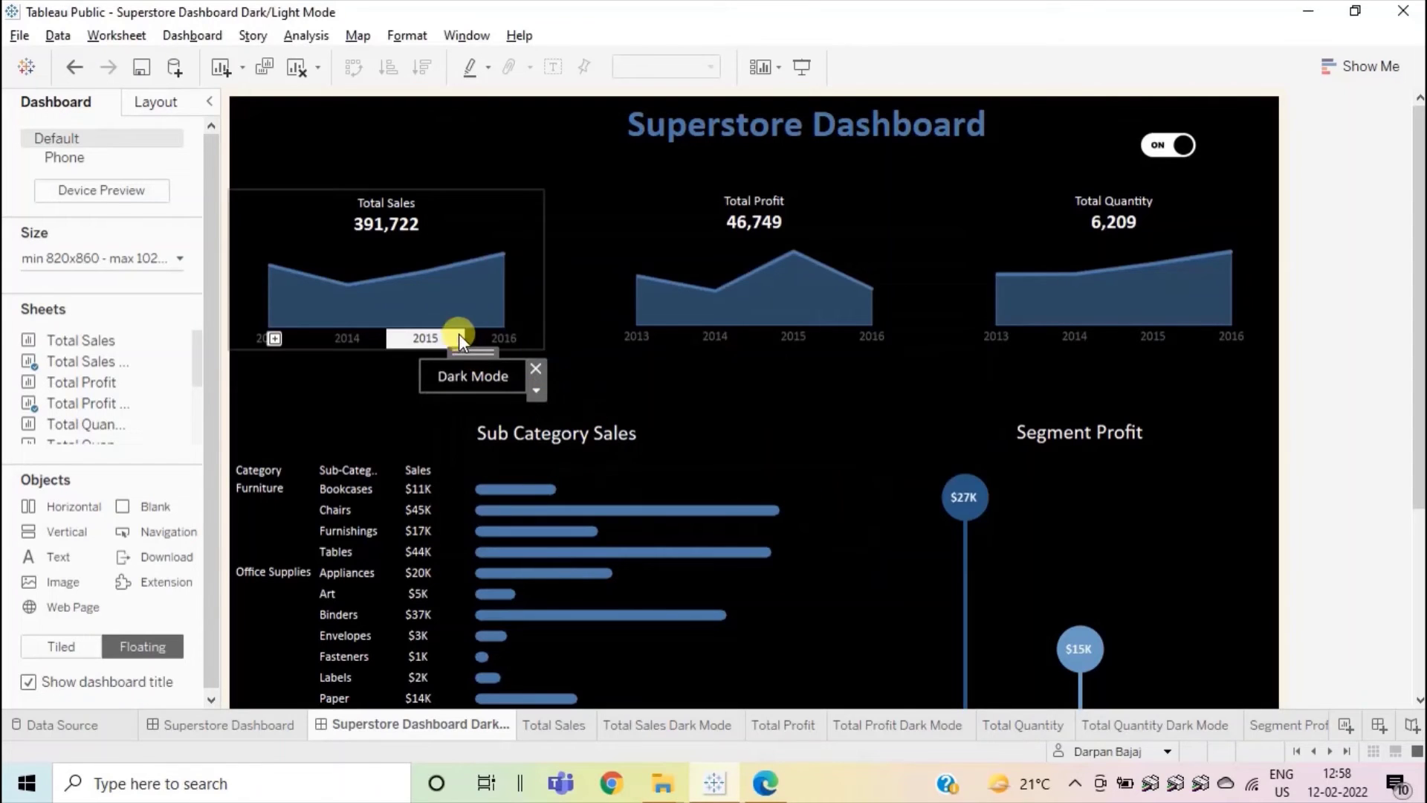
drag(470, 350, 1013, 185)
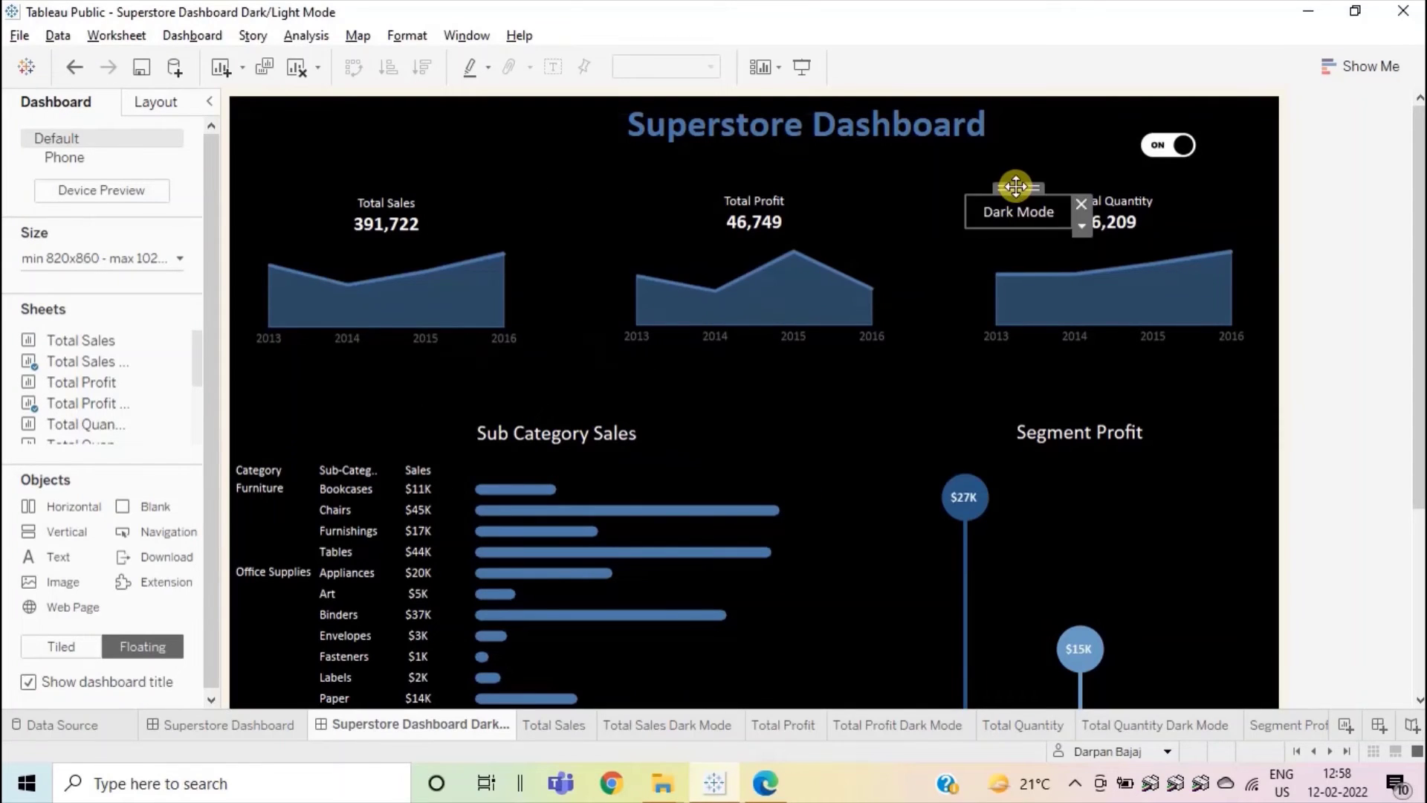
drag(1089, 140, 1167, 92)
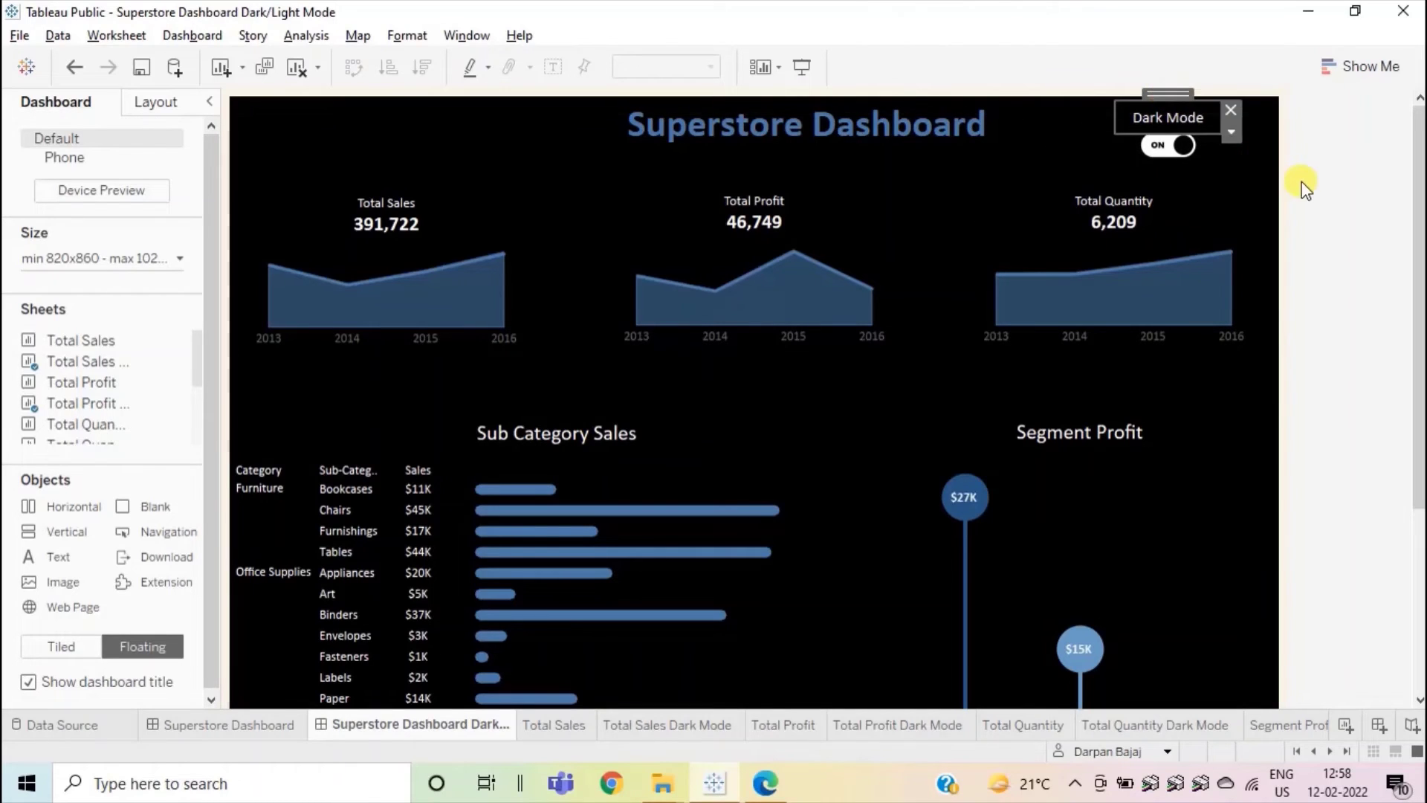
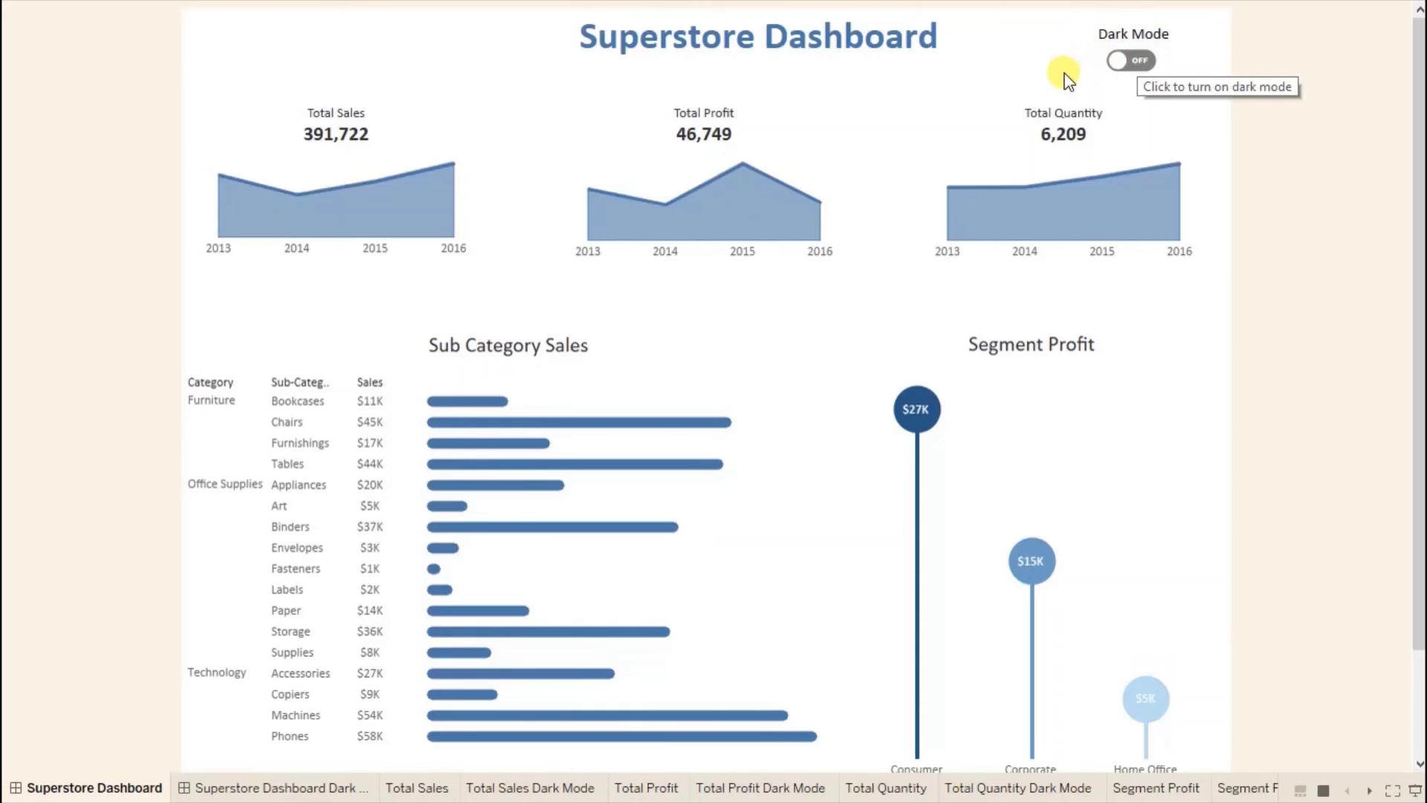
Test the light dashboard's toggle in presentation mode, and test both toggles again in the editing view.
click(1131, 61)
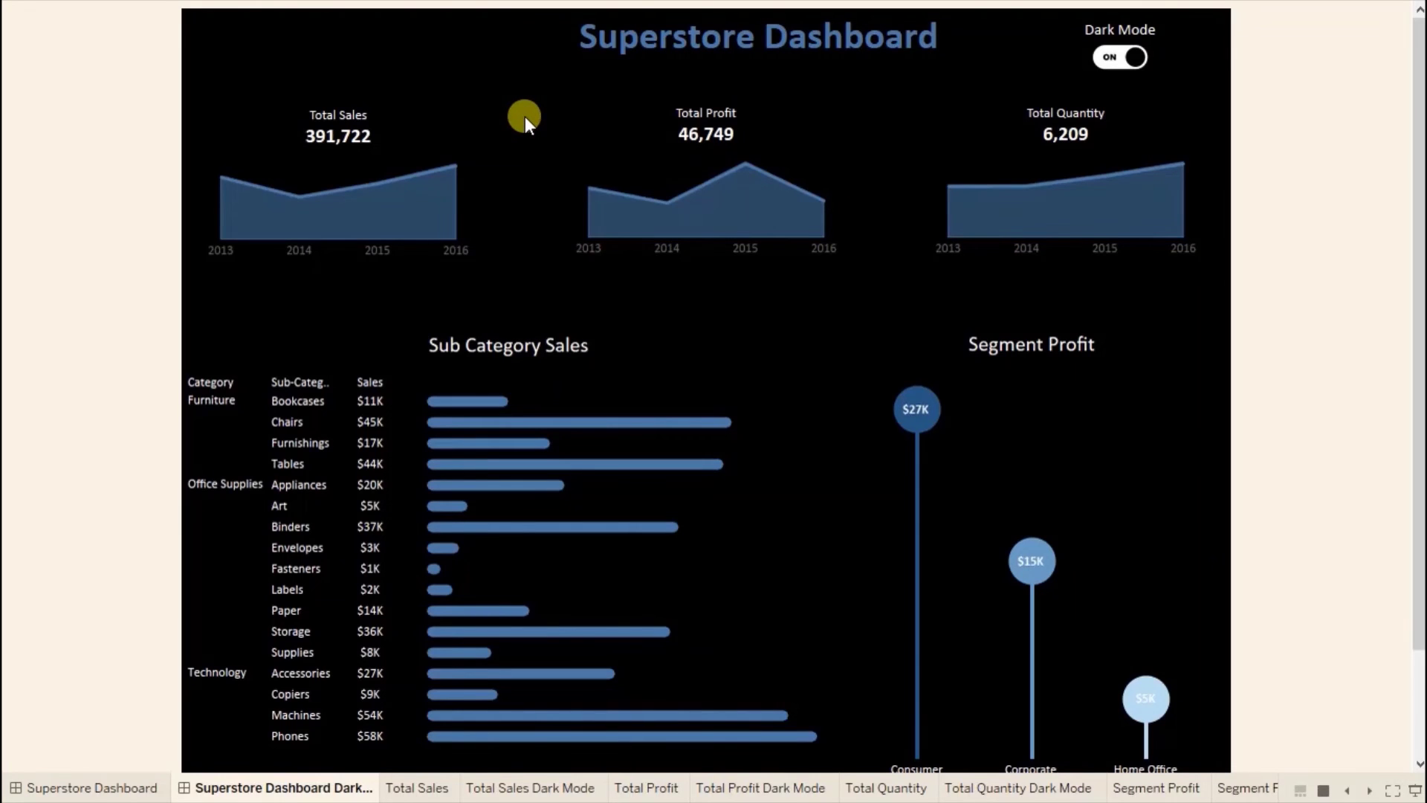
key(Escape)
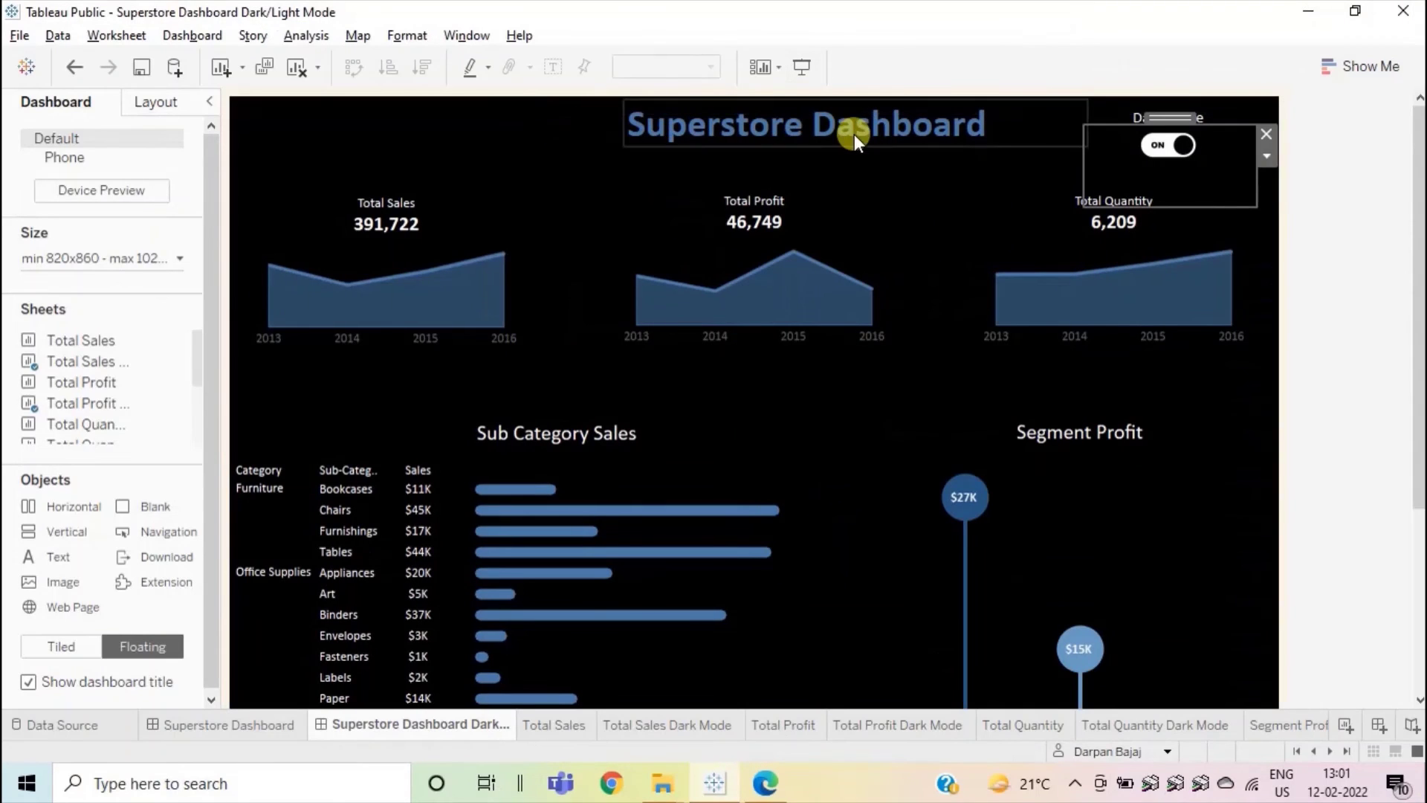
alt+click(1161, 149)
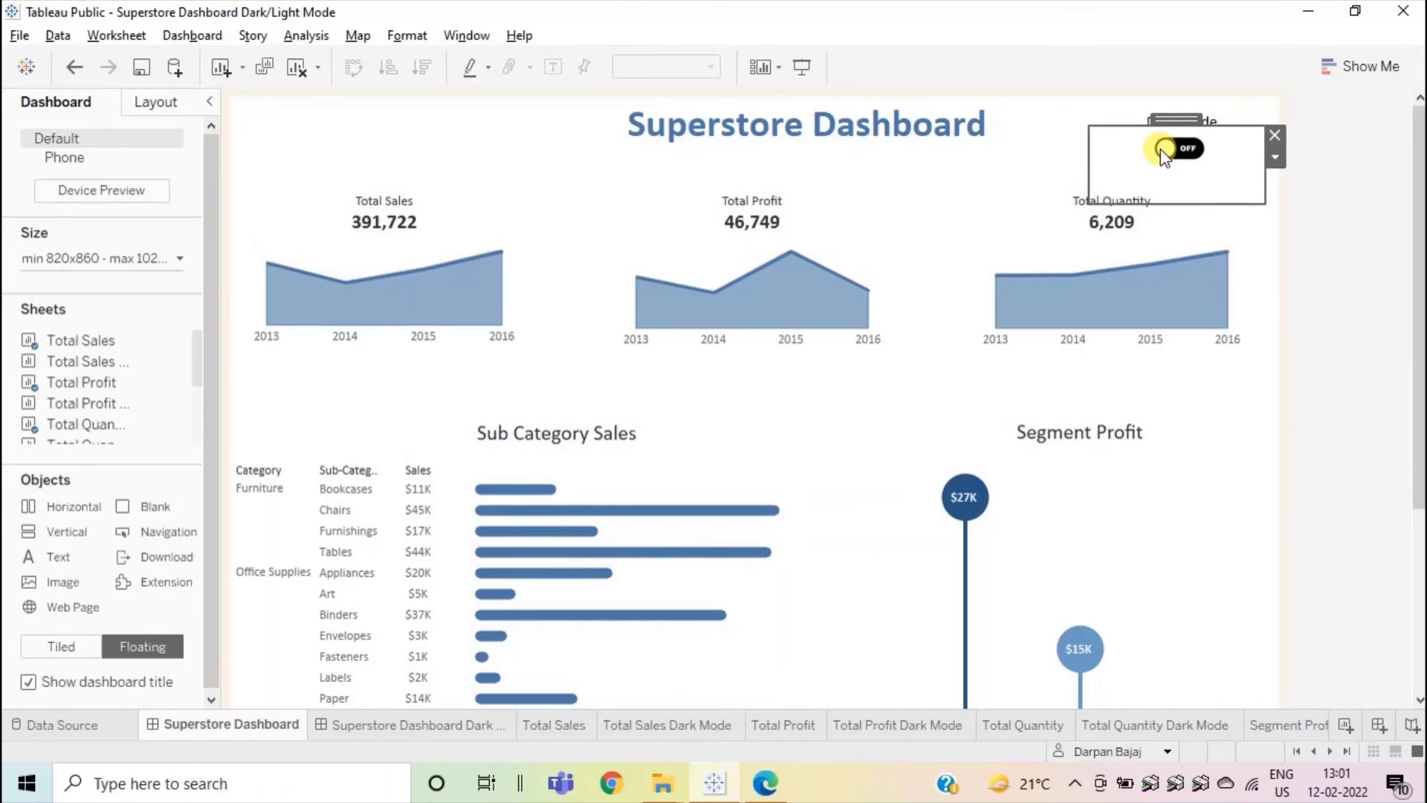
alt+click(1160, 149)
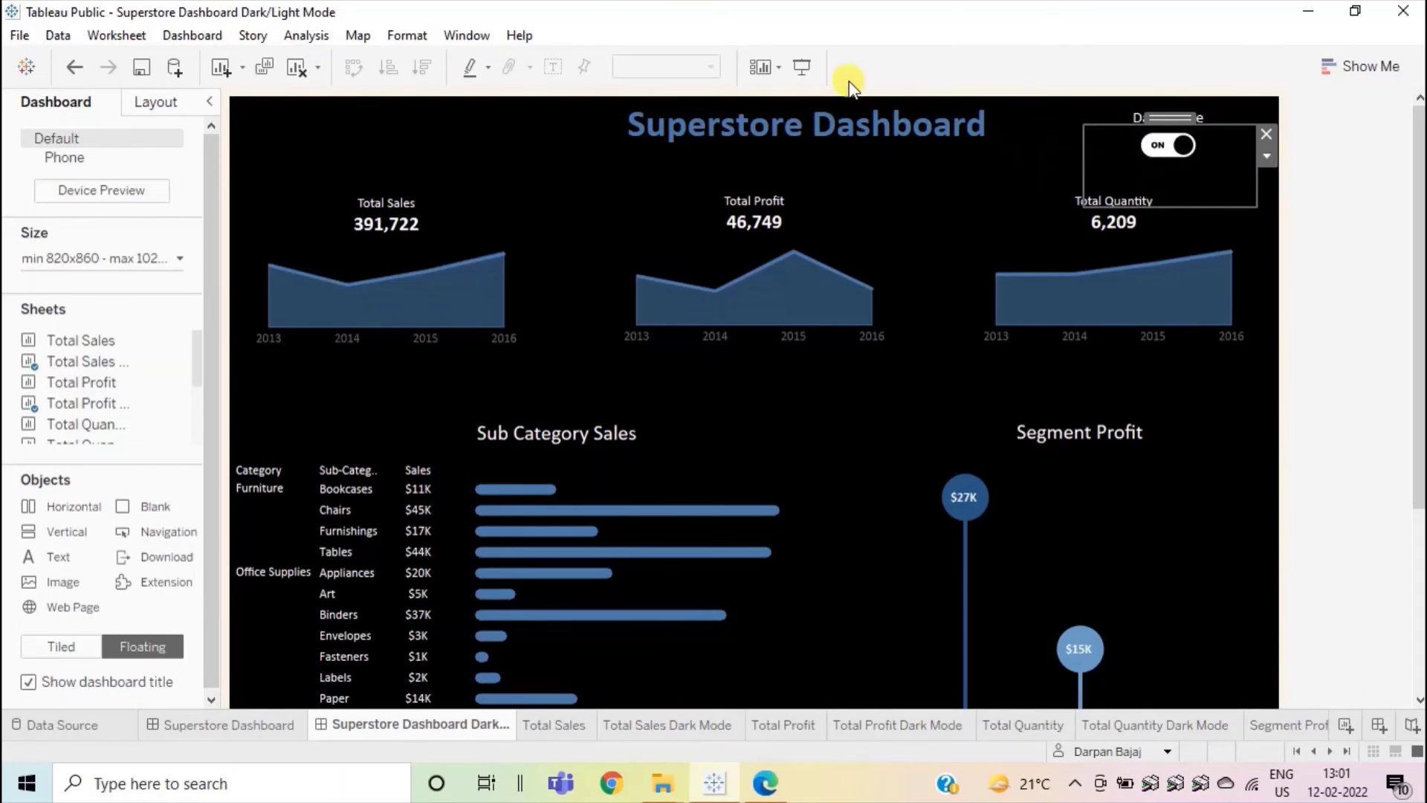
Present the dark dashboard and use the toggle to switch repeatedly between the light and dark versions.
click(805, 69)
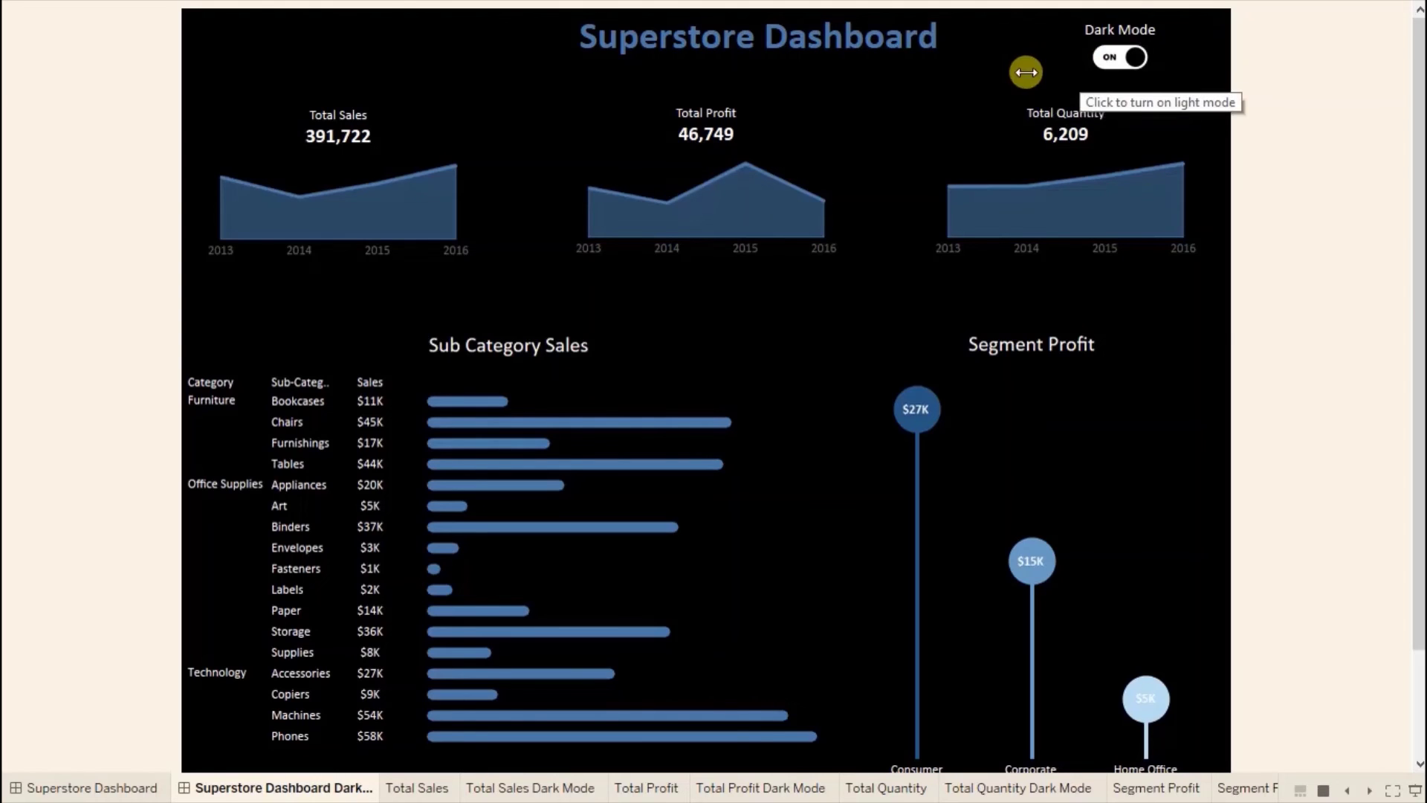
click(1110, 63)
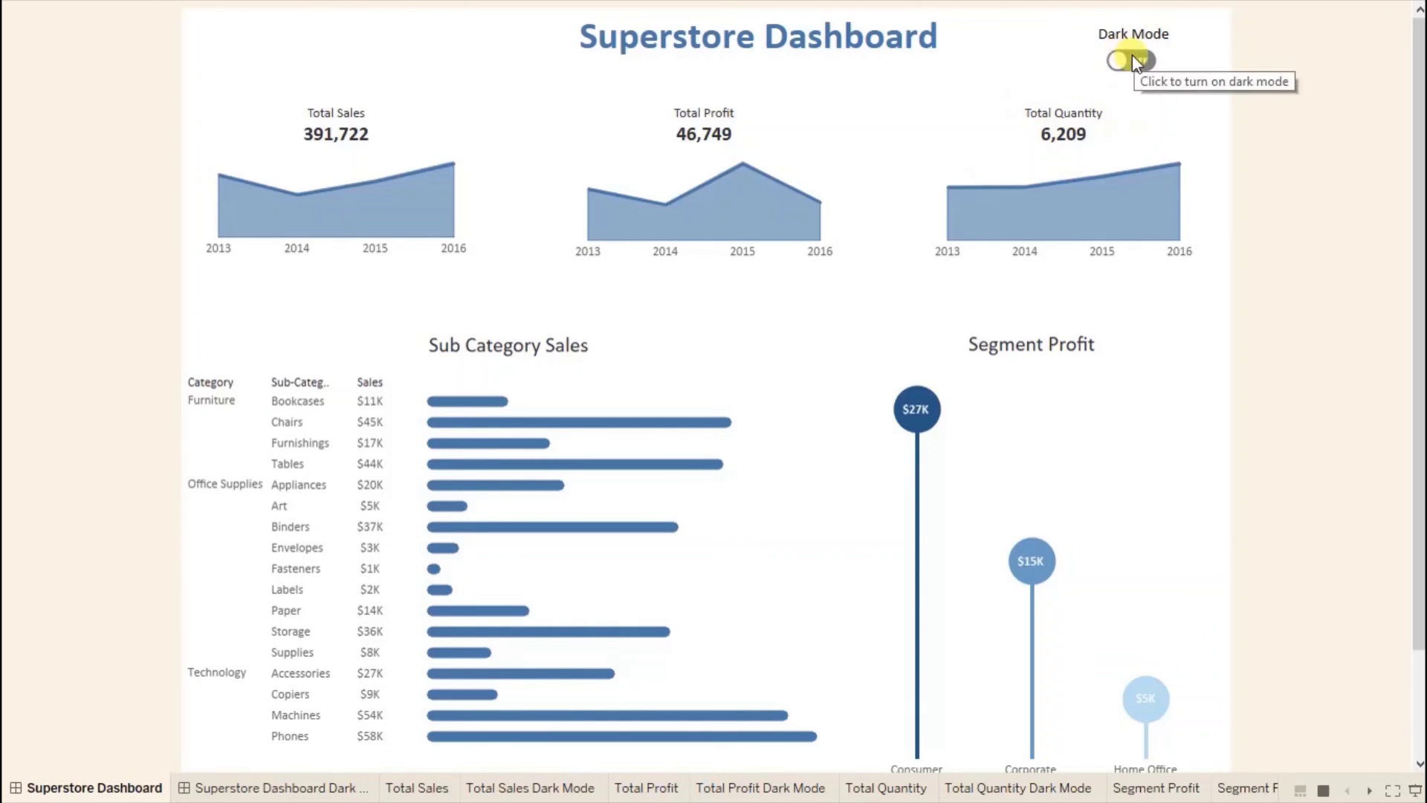
click(1132, 58)
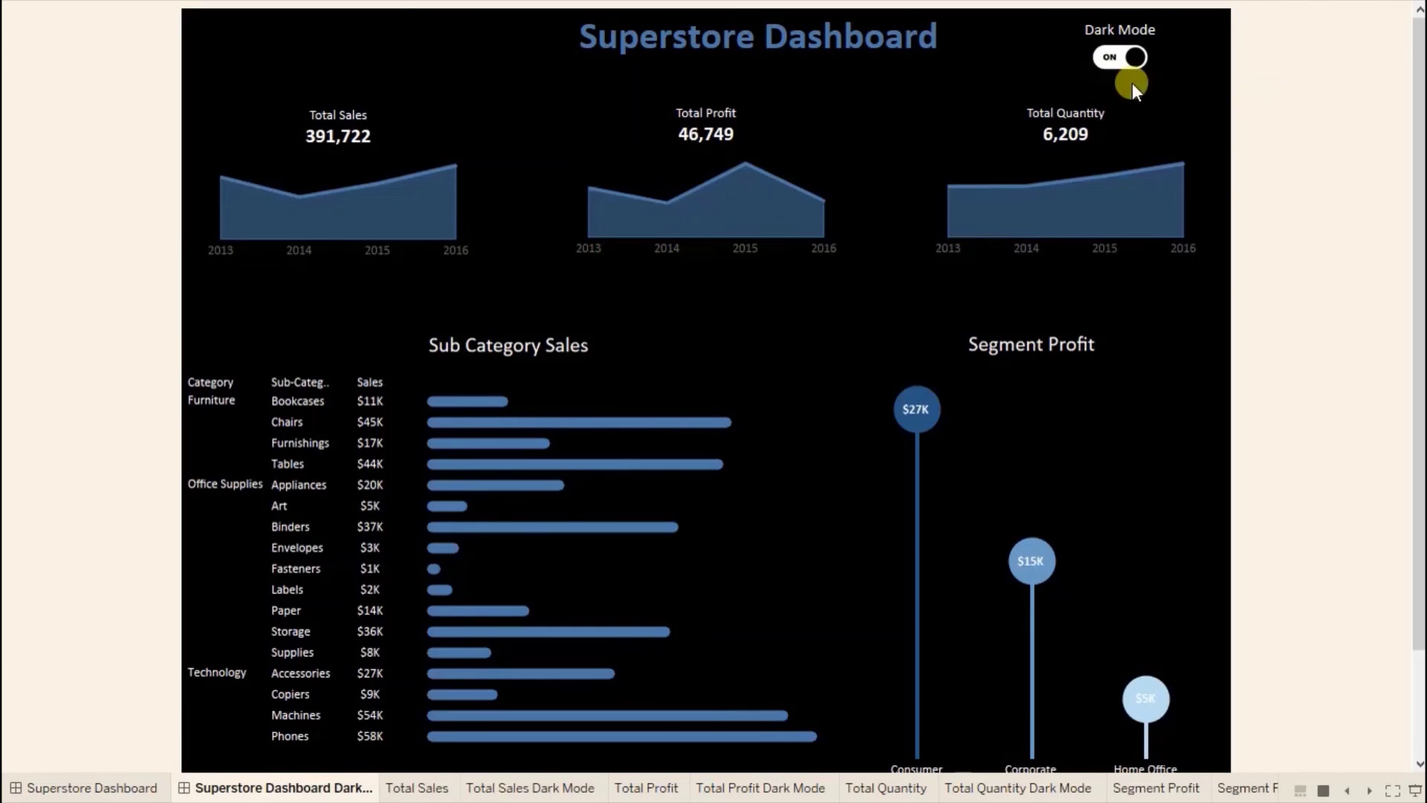
mouse_move(1131, 173)
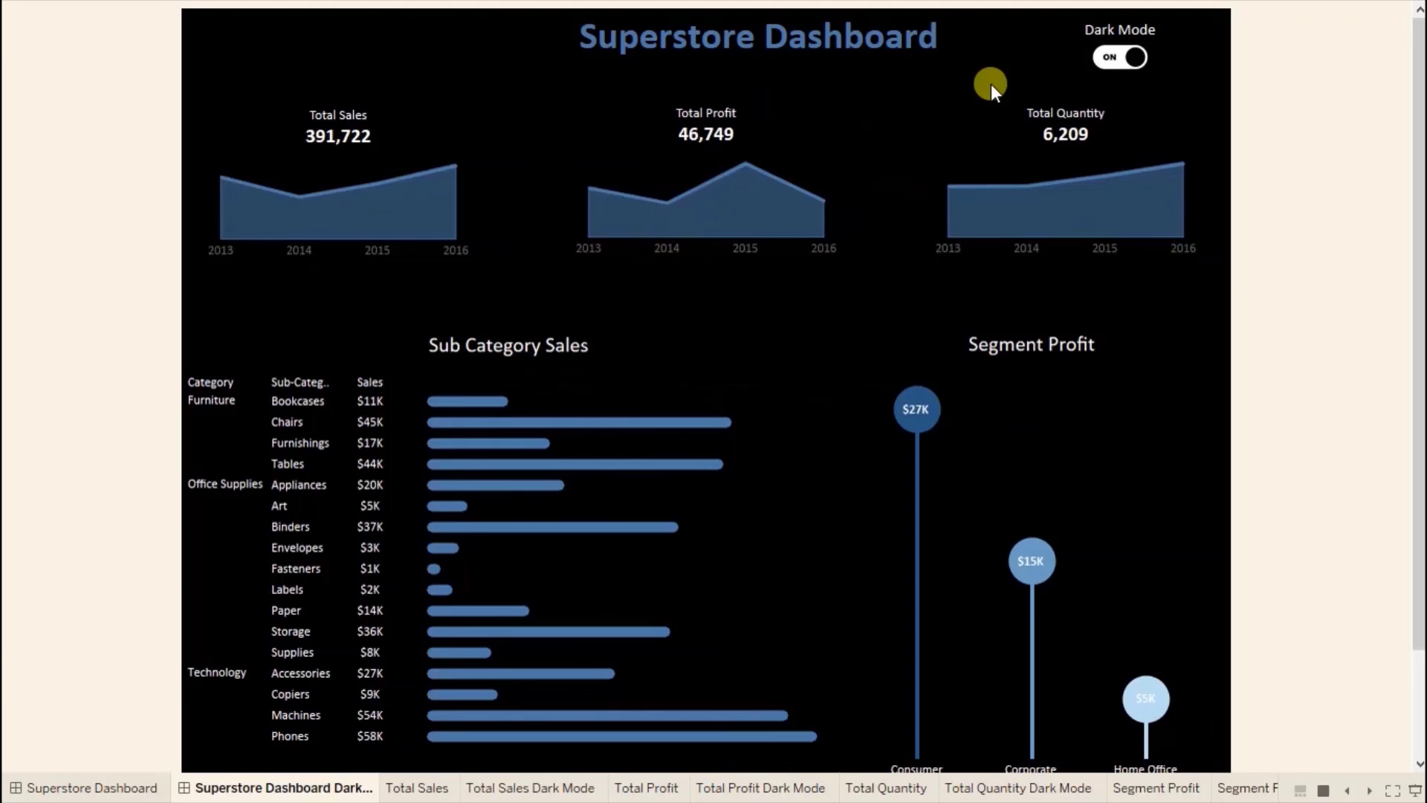
click(1105, 58)
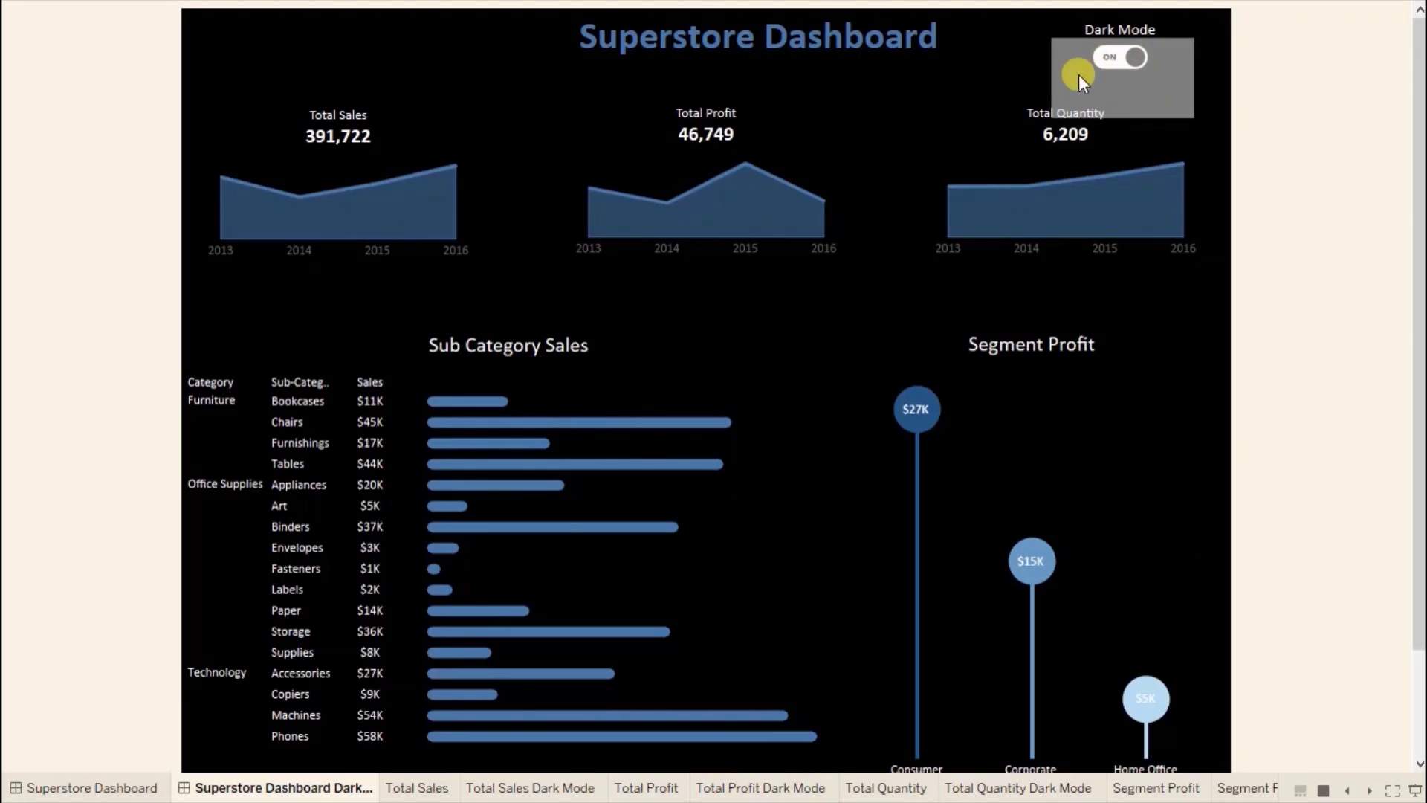